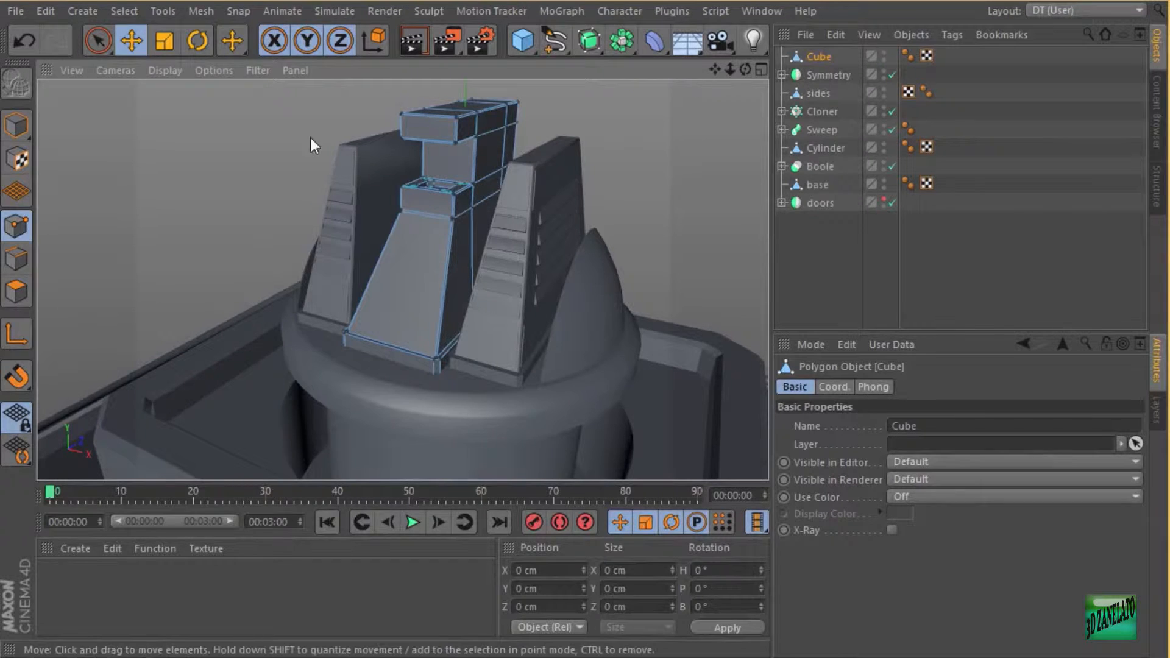
# Cut the sloped lower front of the Cube with a local X-Z plane knife using 6 cuts at 2 cm spacing.
pyautogui.rightClick(282, 141)
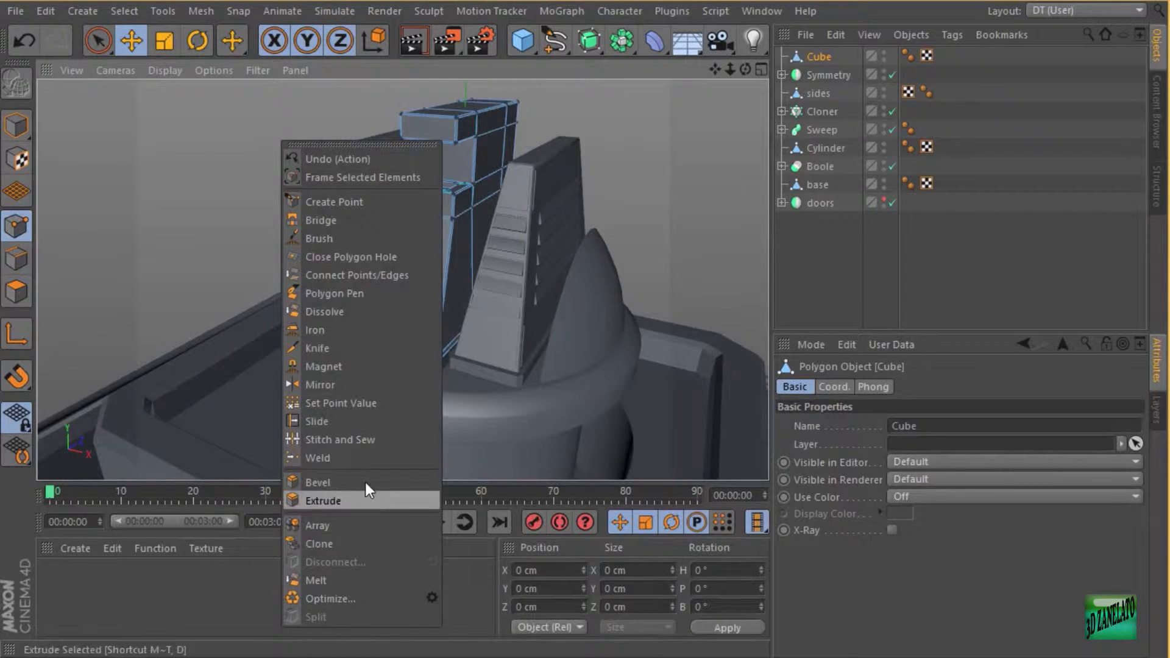
pyautogui.click(360, 346)
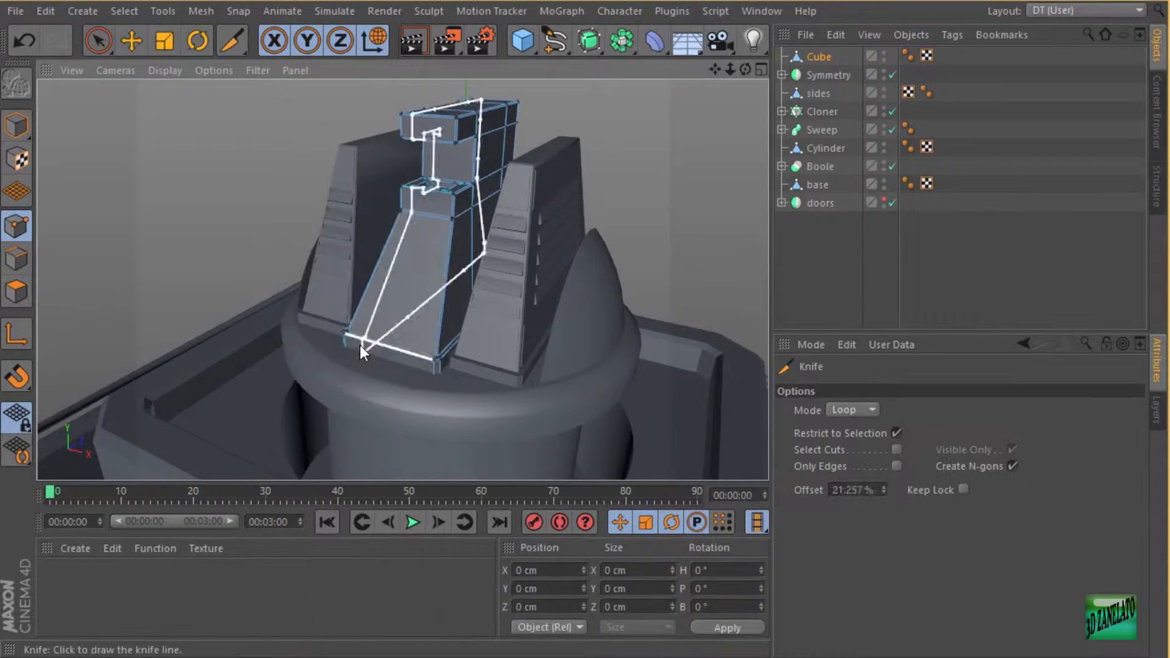
pyautogui.click(855, 409)
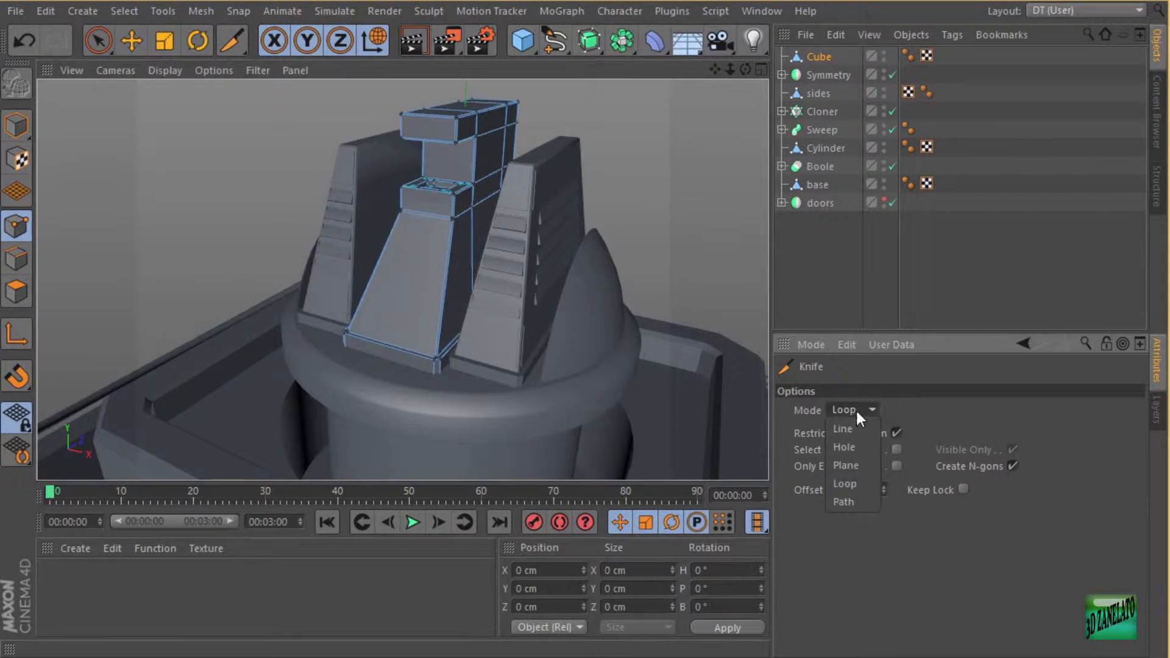
pyautogui.click(874, 468)
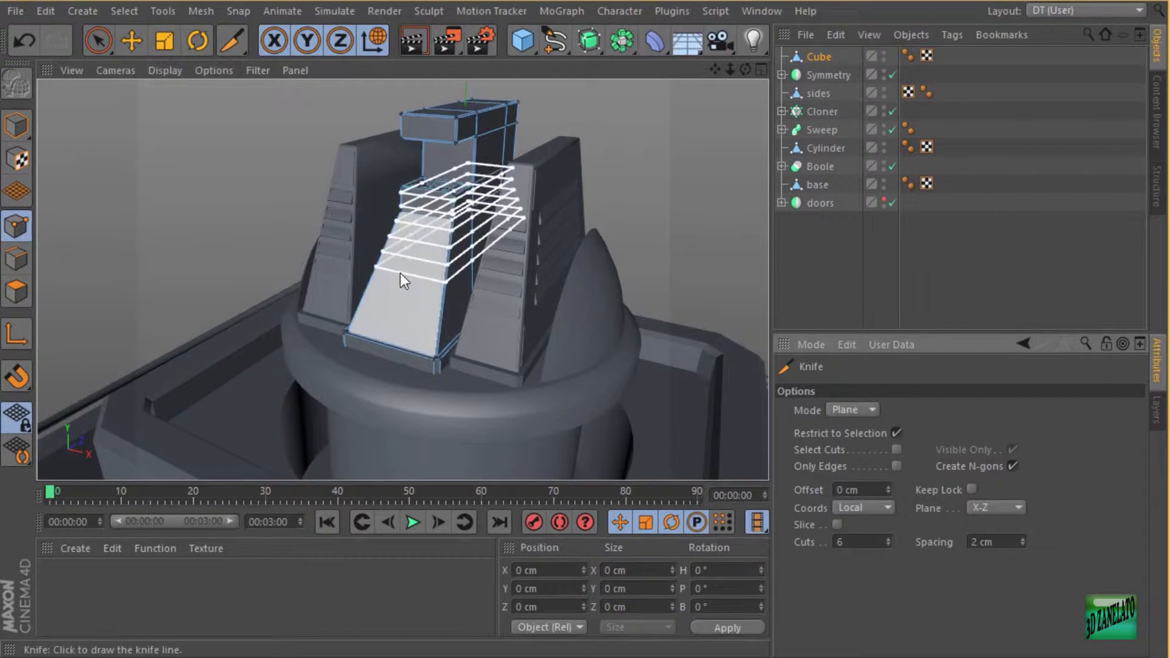
pyautogui.keyDown('alt'); pyautogui.moveTo(412, 313); pyautogui.dragTo(659, 335, button='right'); pyautogui.keyUp('alt')
pyautogui.keyDown('alt'); pyautogui.moveTo(487, 317); pyautogui.dragTo(495, 255); pyautogui.keyUp('alt')
pyautogui.keyDown('alt'); pyautogui.moveTo(463, 283); pyautogui.dragTo(517, 261, button='right'); pyautogui.keyUp('alt')
pyautogui.keyDown('alt'); pyautogui.moveTo(518, 261); pyautogui.dragTo(394, 308); pyautogui.keyUp('alt')
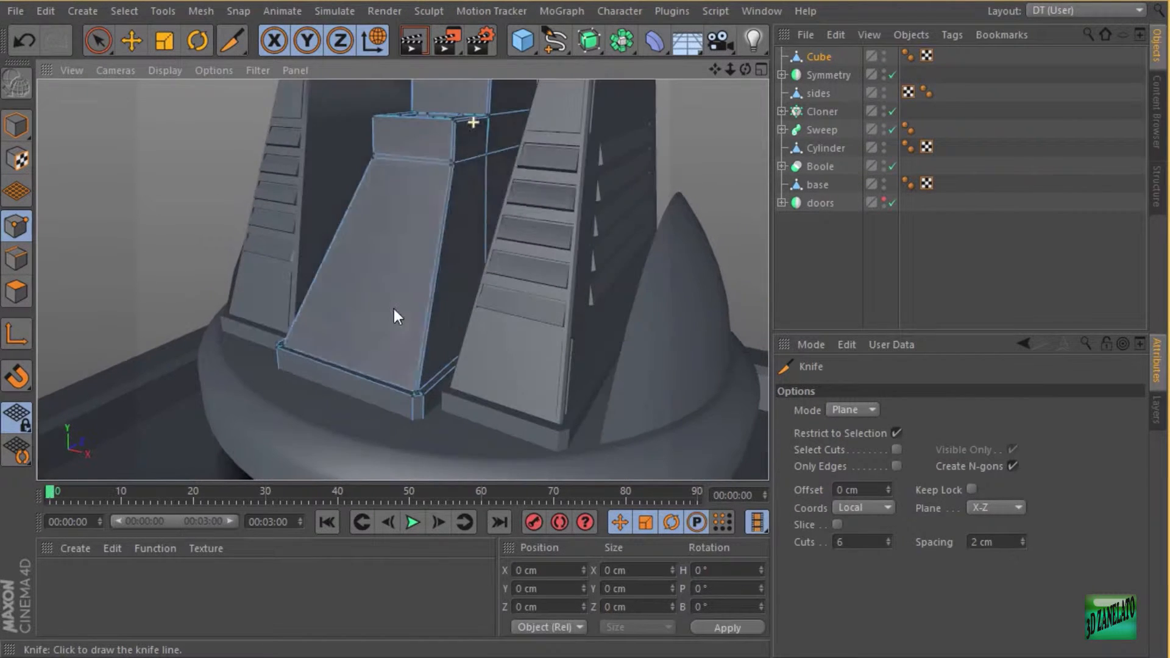
pyautogui.click(397, 345)
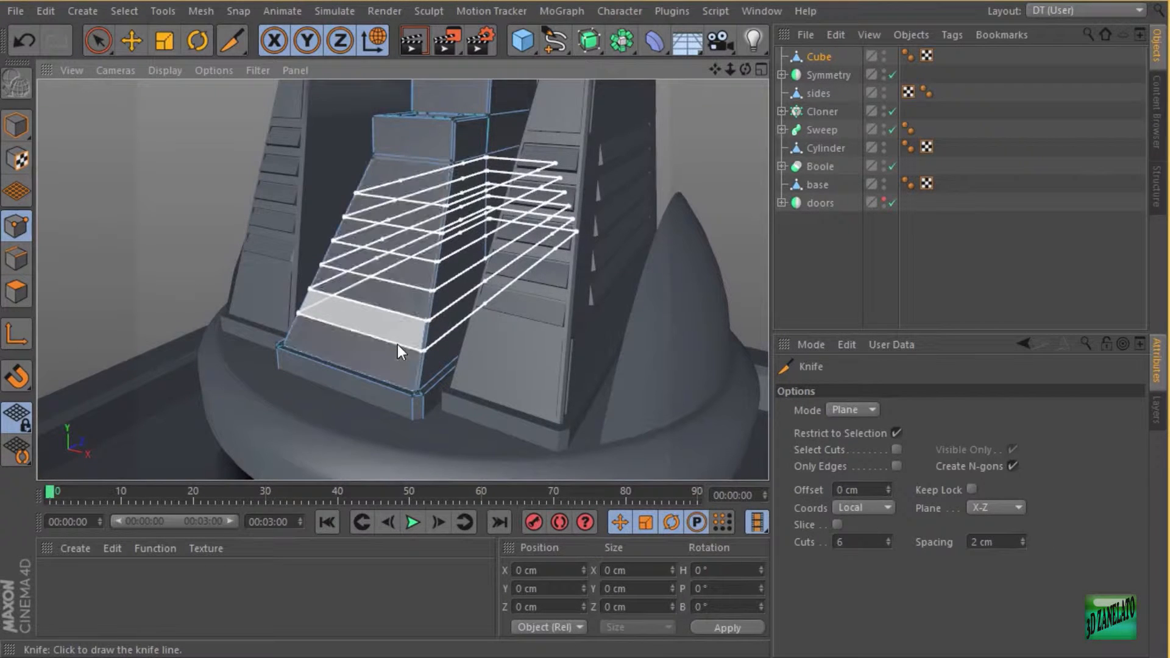
# Select the five front polygons between the new cuts and inner-extrude them individually by about 0.57 cm.
pyautogui.click(18, 292)
pyautogui.scroll(-7, 602, 270)
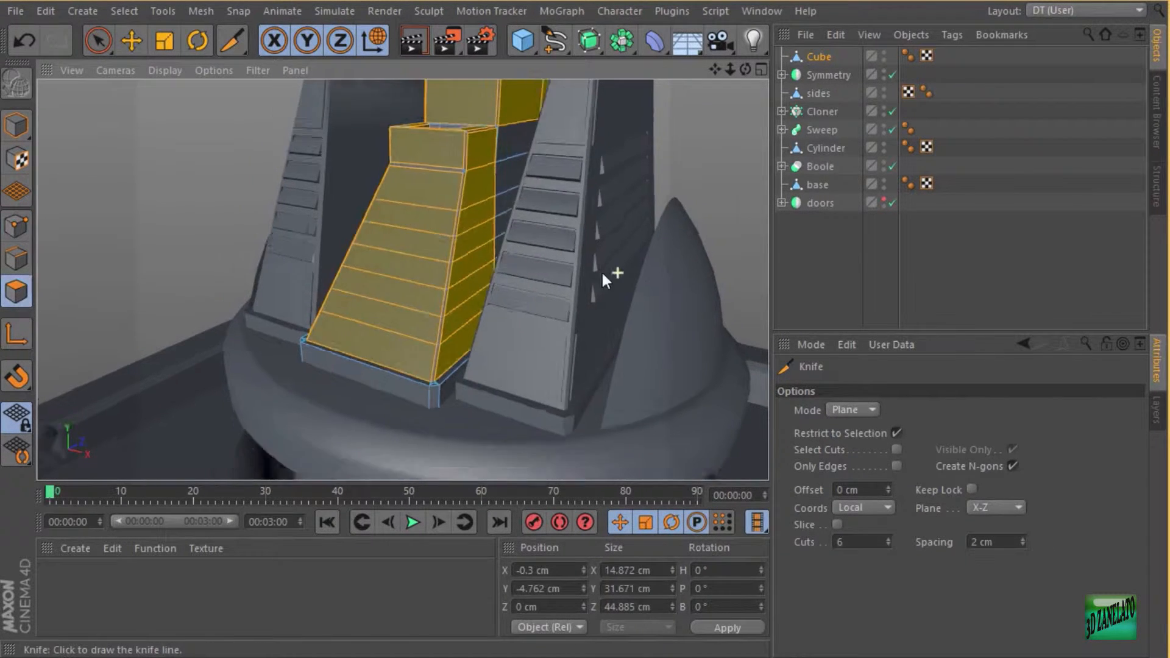
pyautogui.click(108, 35)
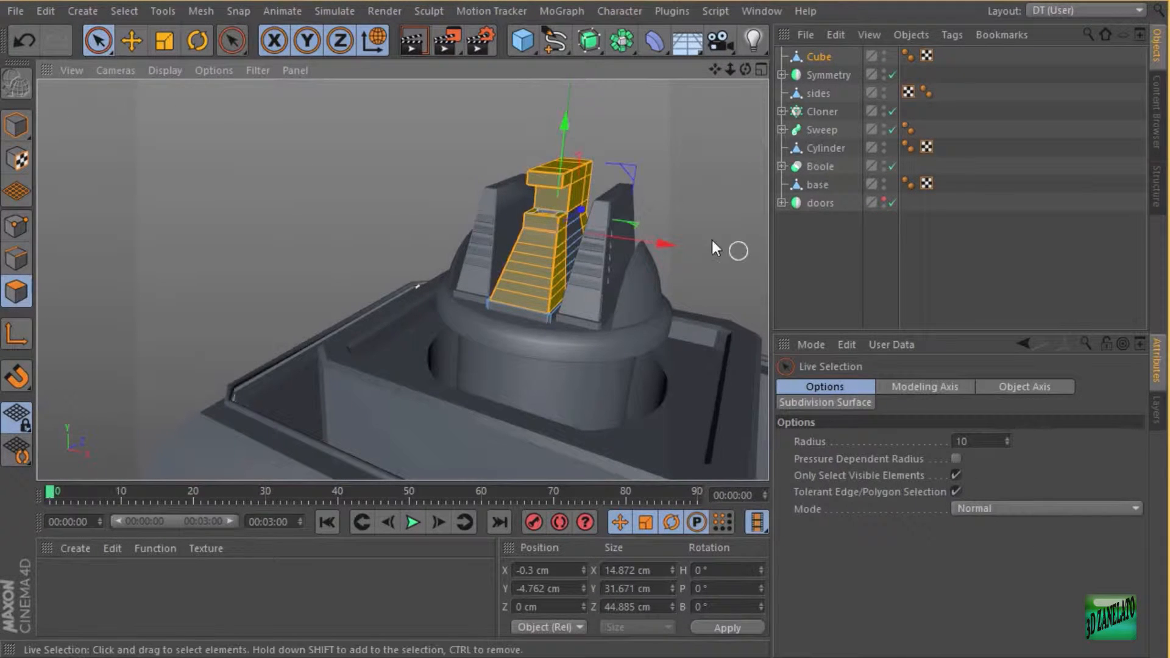
pyautogui.scroll(5, 639, 235)
pyautogui.keyDown('alt'); pyautogui.moveTo(586, 268); pyautogui.dragTo(488, 167); pyautogui.keyUp('alt')
pyautogui.moveTo(235, 174)
pyautogui.keyDown('alt'); pyautogui.mouseDown()
pyautogui.moveTo(317, 187)
pyautogui.moveTo(287, 203)
pyautogui.moveTo(240, 178)
pyautogui.mouseUp(); pyautogui.keyUp('alt')
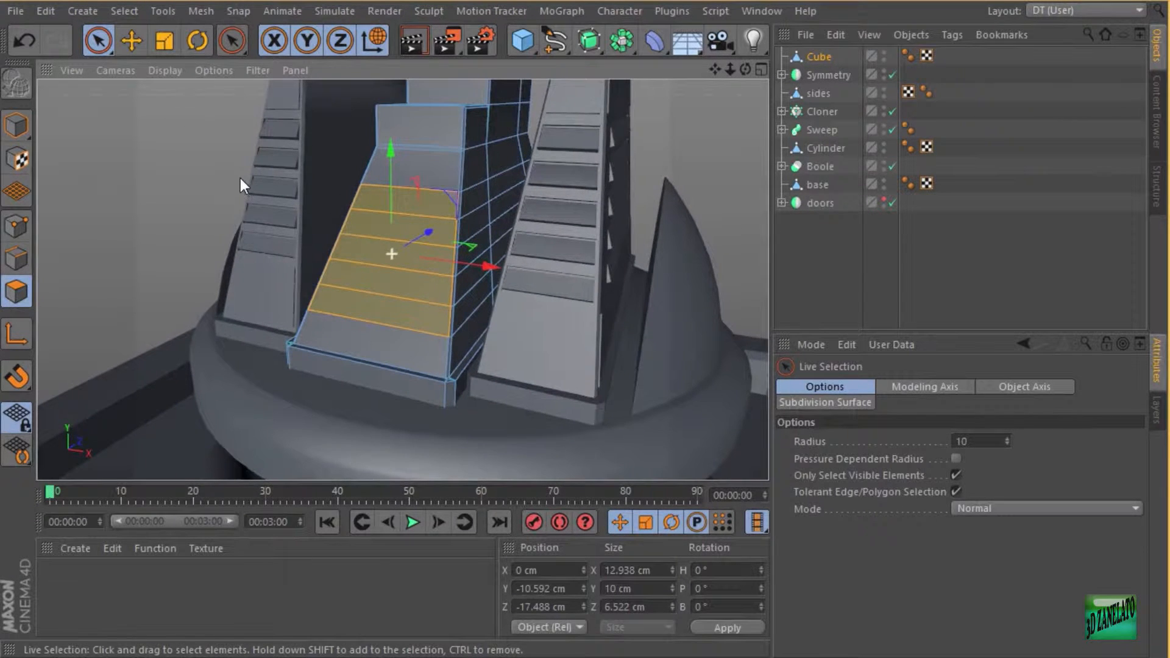
pyautogui.rightClick(215, 140)
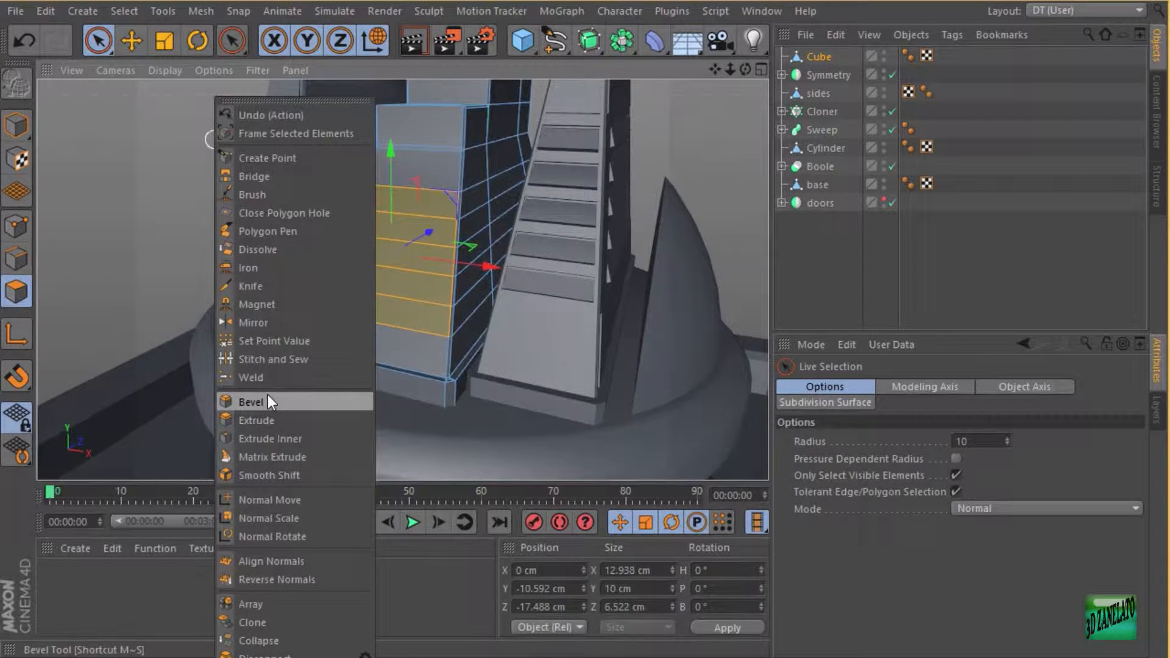
pyautogui.click(283, 439)
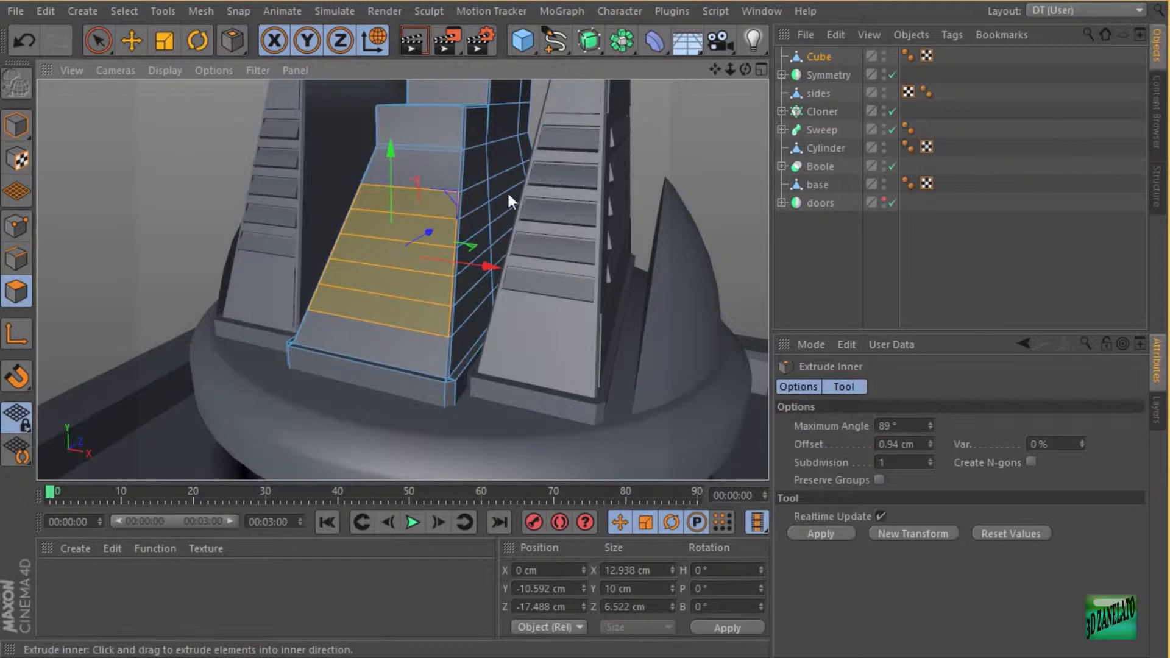
pyautogui.keyDown('alt'); pyautogui.moveTo(348, 209); pyautogui.dragTo(379, 209, button='right'); pyautogui.keyUp('alt')
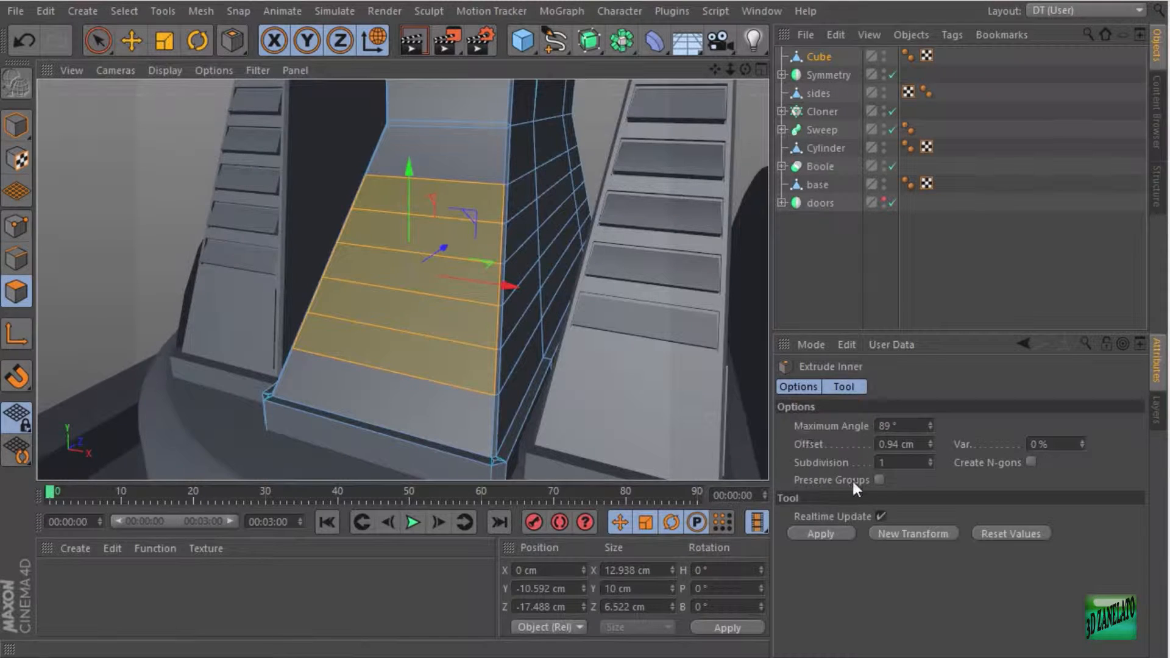
pyautogui.moveTo(298, 163); pyautogui.dragTo(248, 195)
pyautogui.scroll(2, 293, 152)
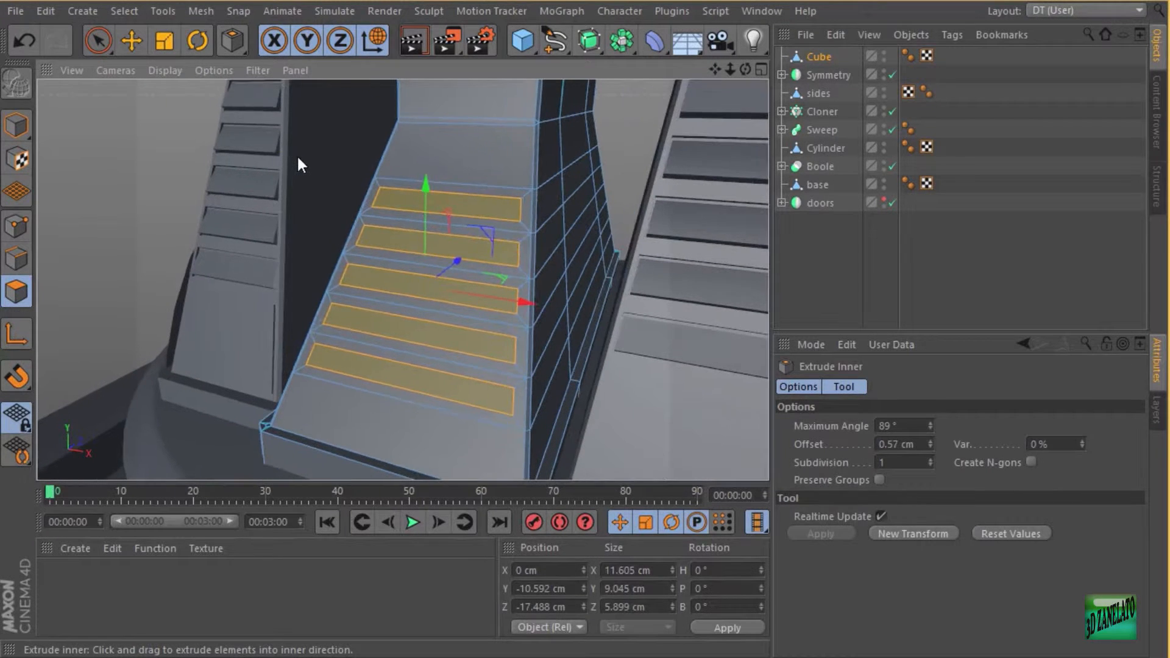
# Extrude the five inset panels by about -0.28 cm and inner-extrude the recessed faces by about 0.18 cm.
pyautogui.rightClick(302, 156)
pyautogui.click(356, 421)
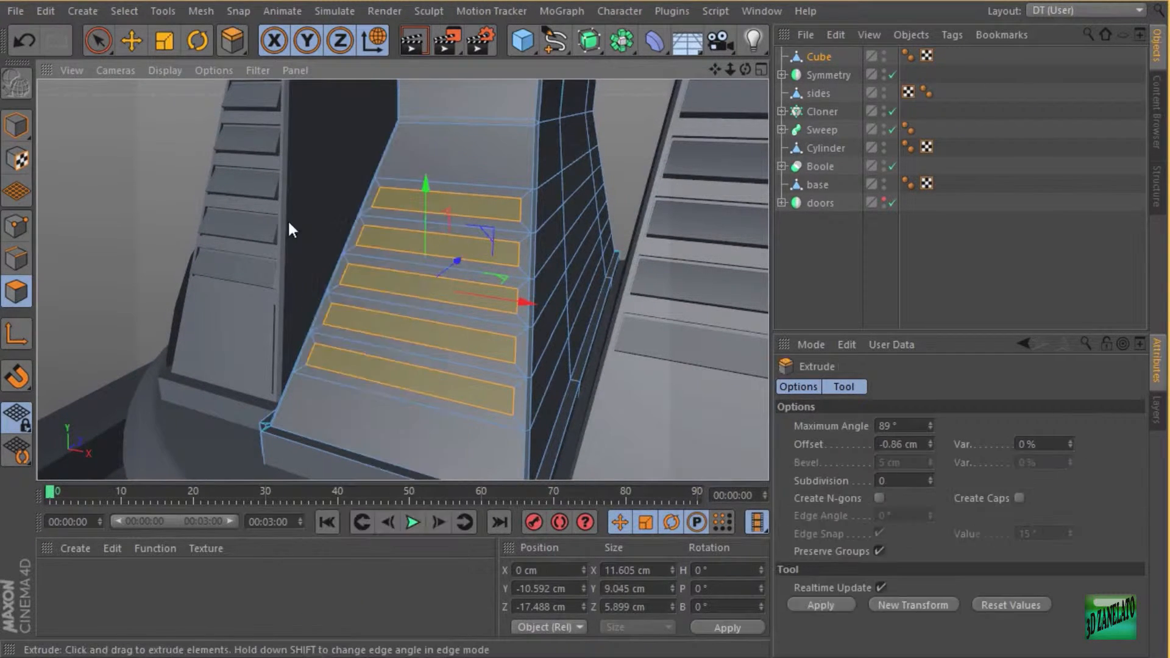
pyautogui.moveTo(291, 220); pyautogui.dragTo(265, 226)
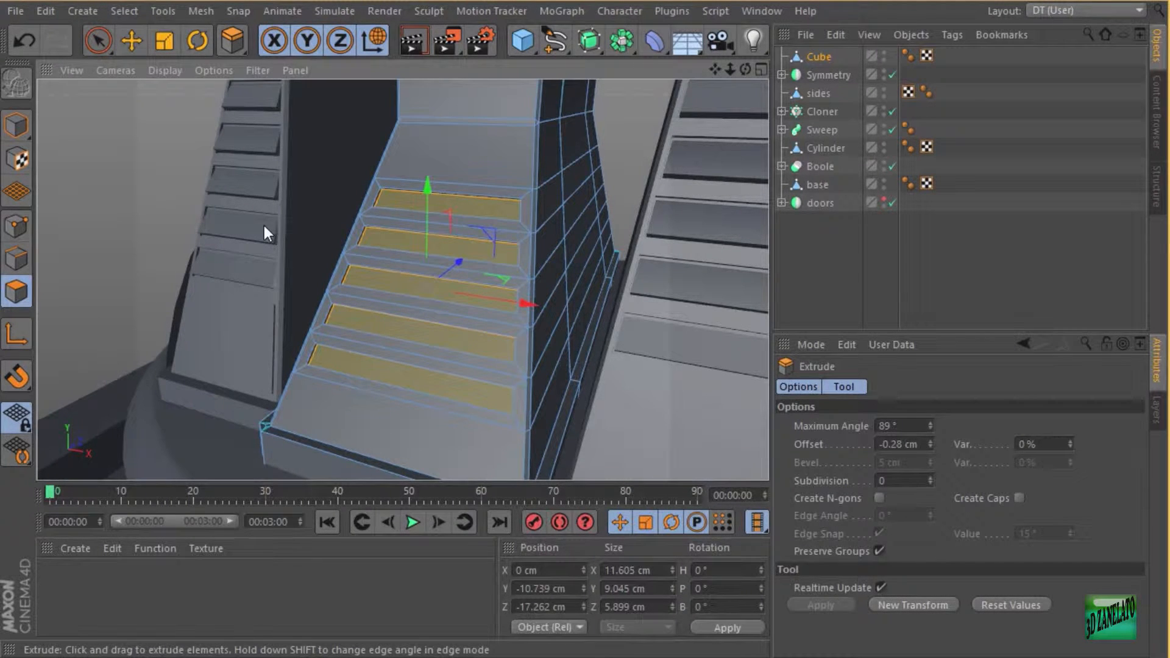
pyautogui.rightClick(276, 221)
pyautogui.click(334, 439)
pyautogui.moveTo(239, 141); pyautogui.dragTo(221, 156)
# Extrude the five inner faces outward by about 0.65 cm to form raised slats.
pyautogui.rightClick(221, 156)
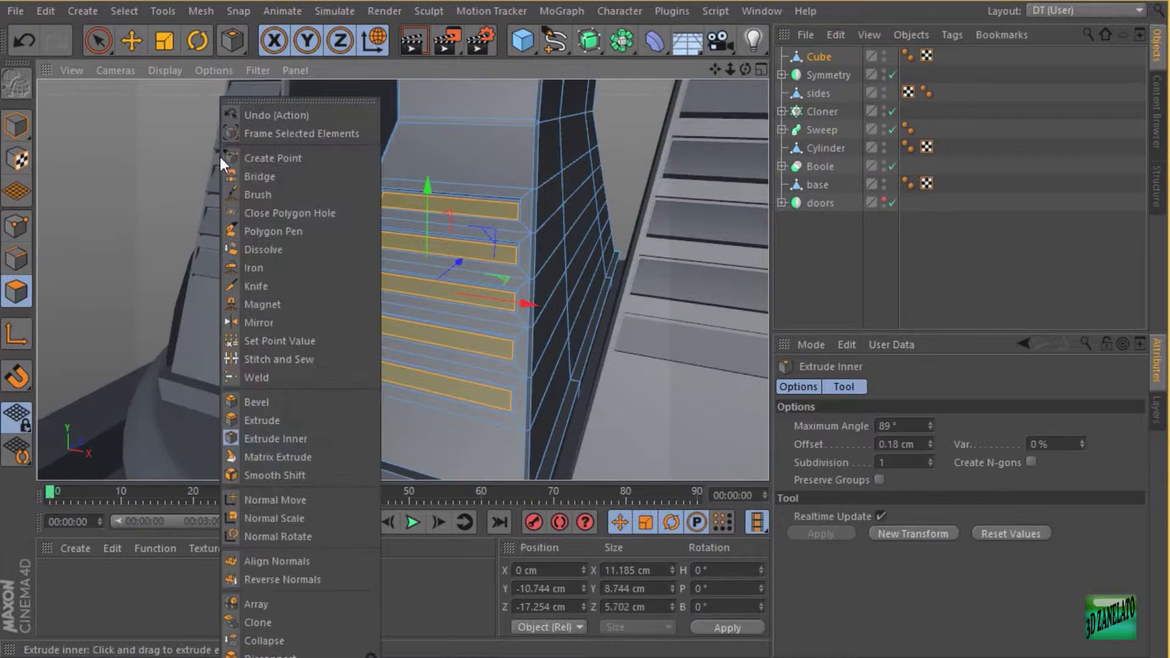
pyautogui.click(273, 420)
pyautogui.moveTo(192, 250); pyautogui.dragTo(249, 254)
pyautogui.keyDown('alt'); pyautogui.moveTo(440, 185); pyautogui.dragTo(330, 158); pyautogui.keyUp('alt')
pyautogui.moveTo(411, 177)
pyautogui.keyDown('alt'); pyautogui.mouseDown()
pyautogui.moveTo(397, 177)
pyautogui.moveTo(427, 171)
pyautogui.mouseUp(); pyautogui.keyUp('alt')
# Show the side view full size and prepare live selection of points with Only Select Visible Elements turned off.
pyautogui.click(762, 69)
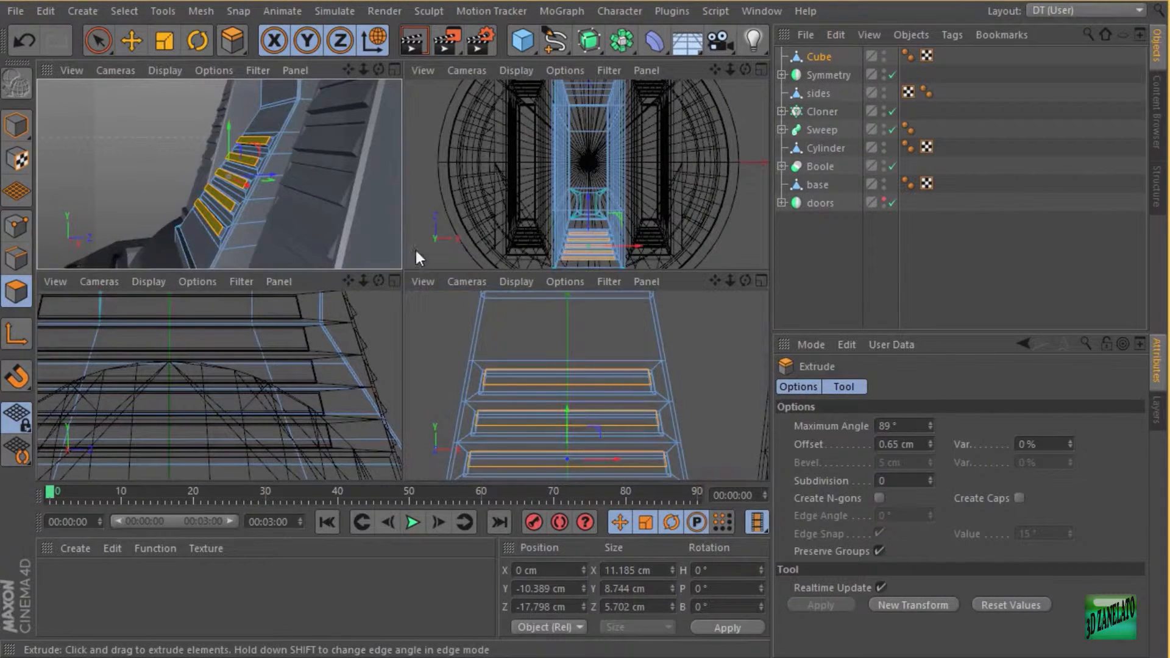
pyautogui.click(395, 280)
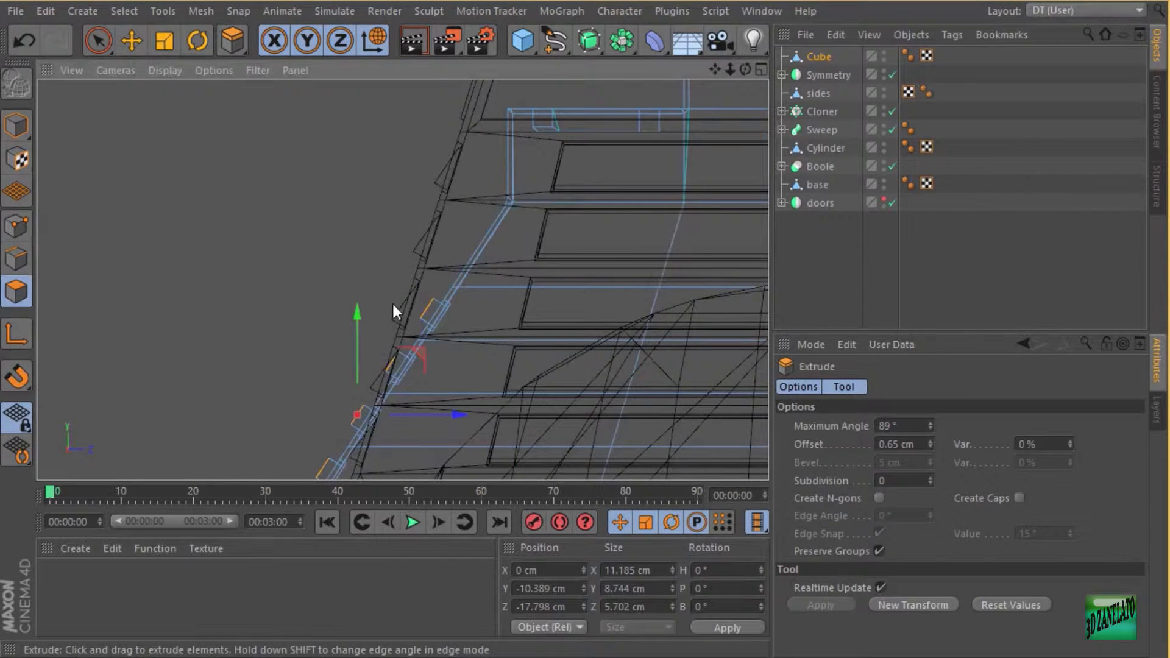
pyautogui.keyDown('alt'); pyautogui.moveTo(392, 301); pyautogui.dragTo(407, 192, button='middle'); pyautogui.keyUp('alt')
pyautogui.click(19, 225)
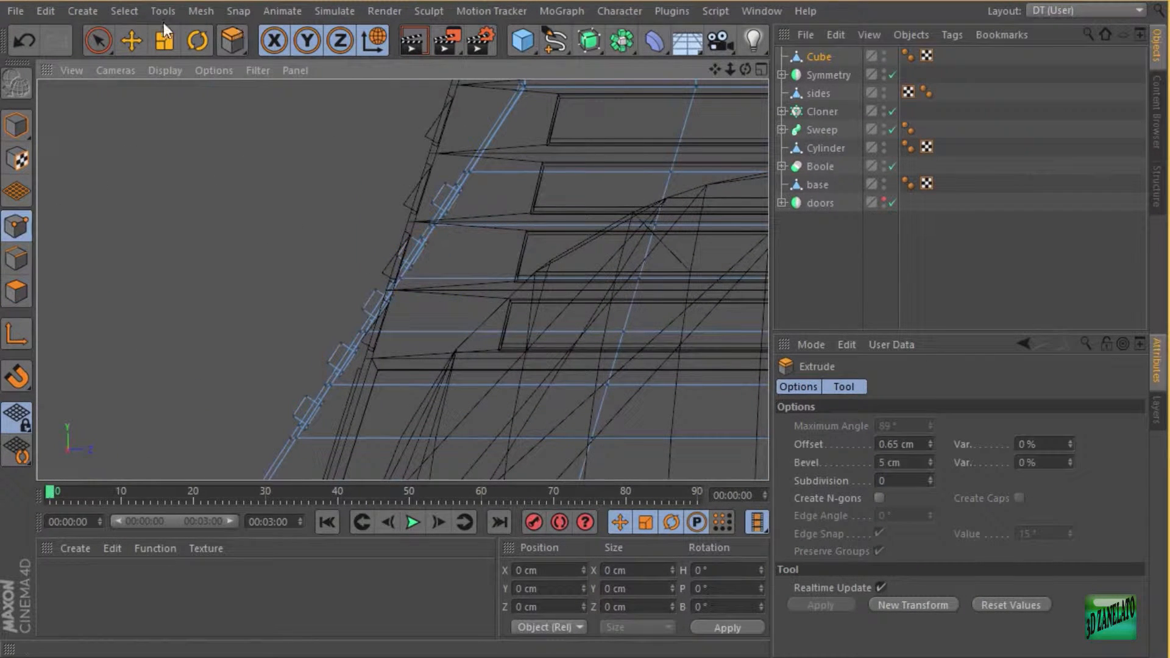
pyautogui.click(97, 40)
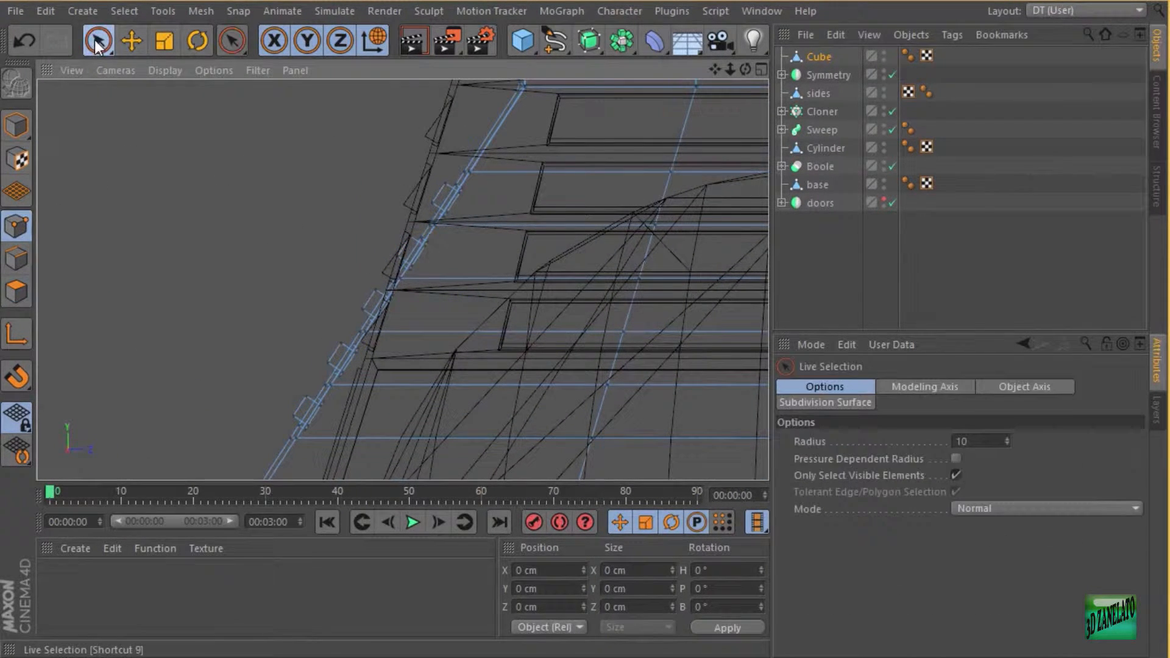
pyautogui.click(957, 475)
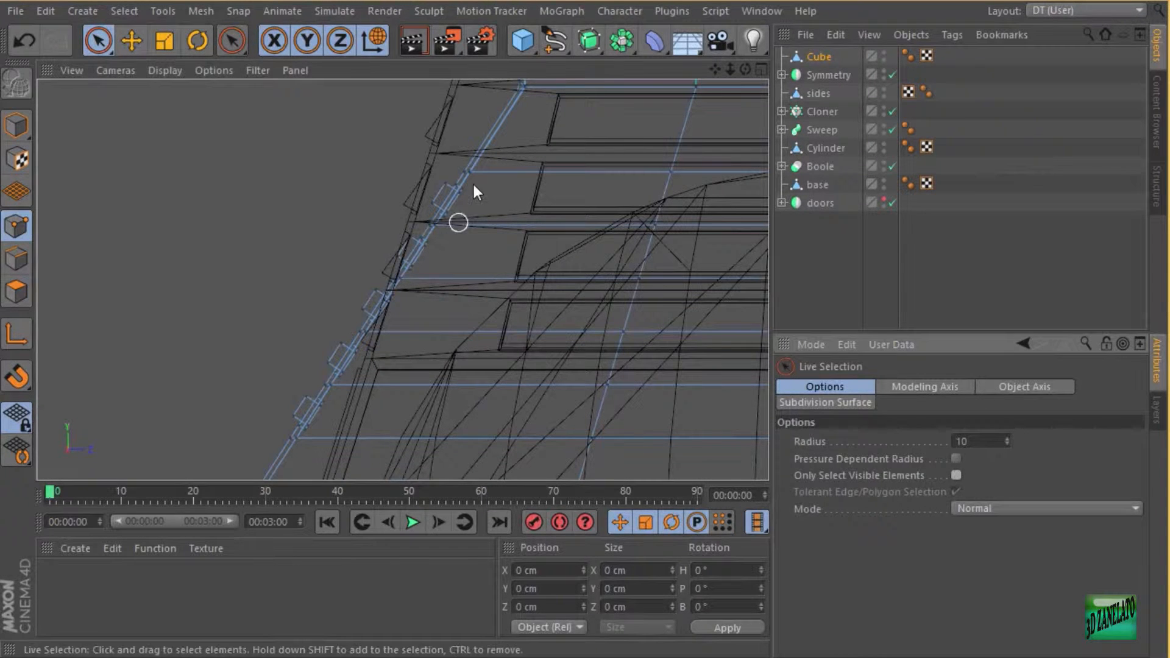
# Select the upper outer points of all five slats and move them in against the sloped wall, to about Y -10.25 cm, Z -17.21 cm.
pyautogui.click(441, 177)
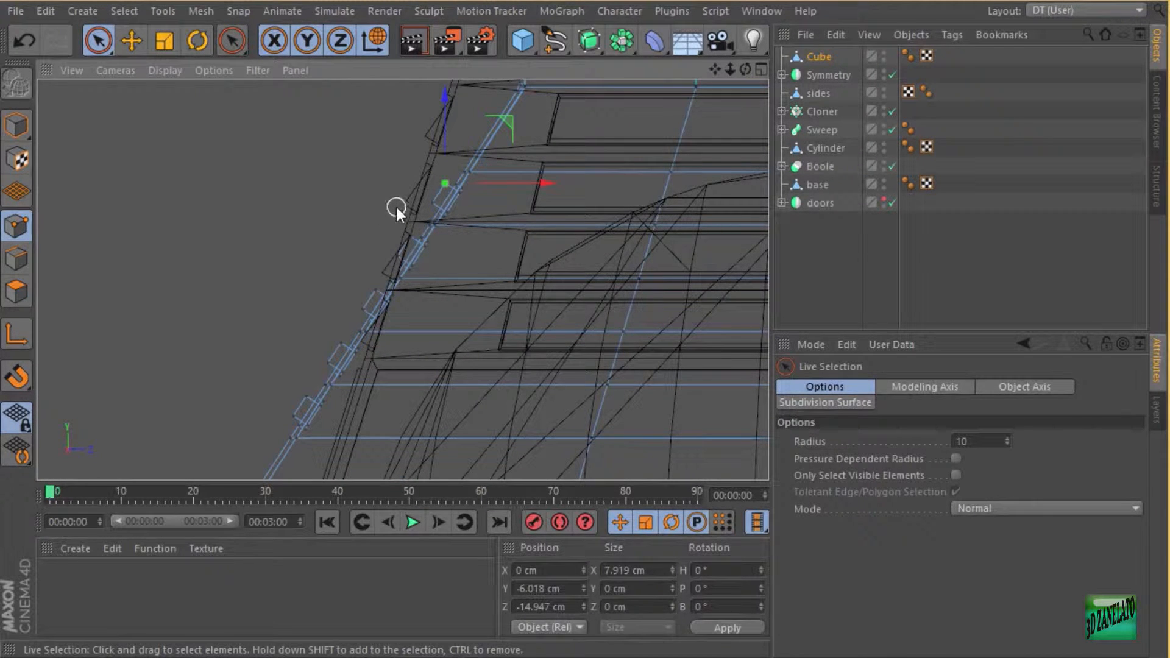
pyautogui.keyDown('shift'); pyautogui.click(404, 235); pyautogui.keyUp('shift')
pyautogui.keyDown('shift'); pyautogui.click(369, 288); pyautogui.keyUp('shift')
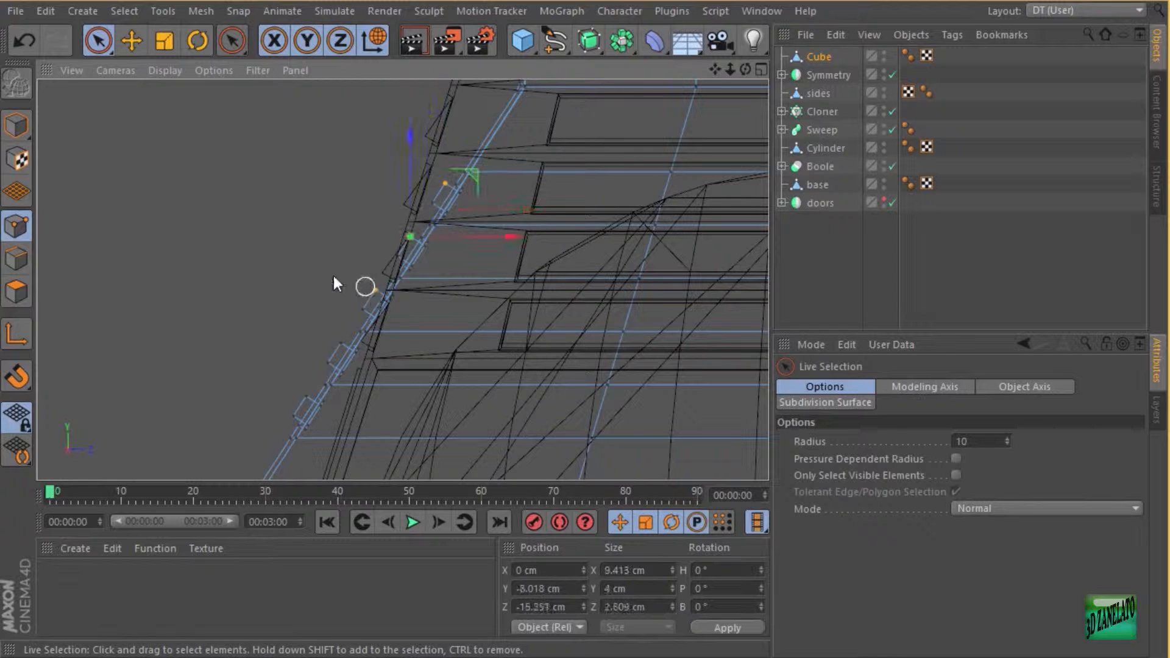
pyautogui.keyDown('shift'); pyautogui.click(339, 342); pyautogui.keyUp('shift')
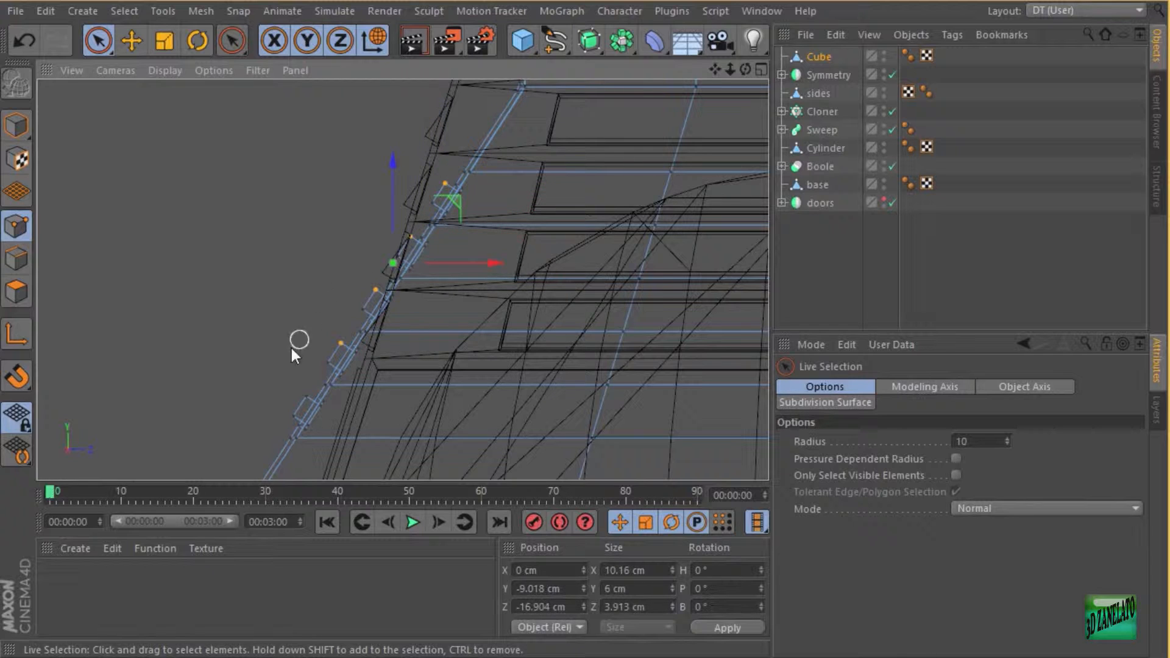
pyautogui.keyDown('shift'); pyautogui.click(306, 396); pyautogui.keyUp('shift')
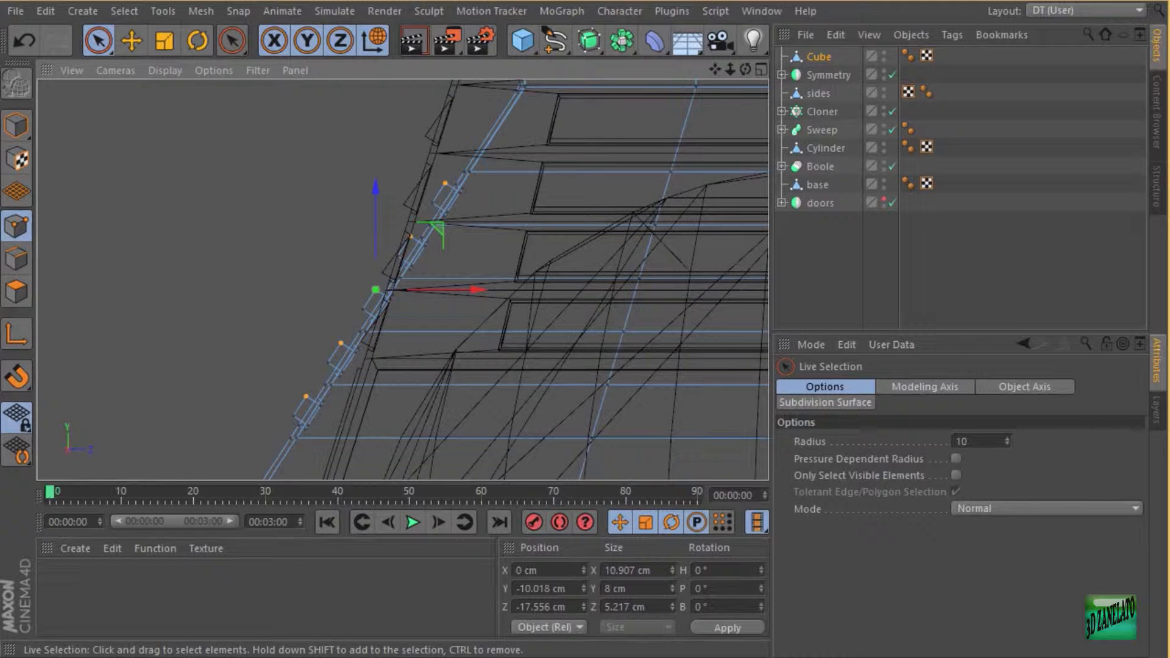
pyautogui.keyDown('alt'); pyautogui.moveTo(426, 217); pyautogui.dragTo(451, 238); pyautogui.keyUp('alt')
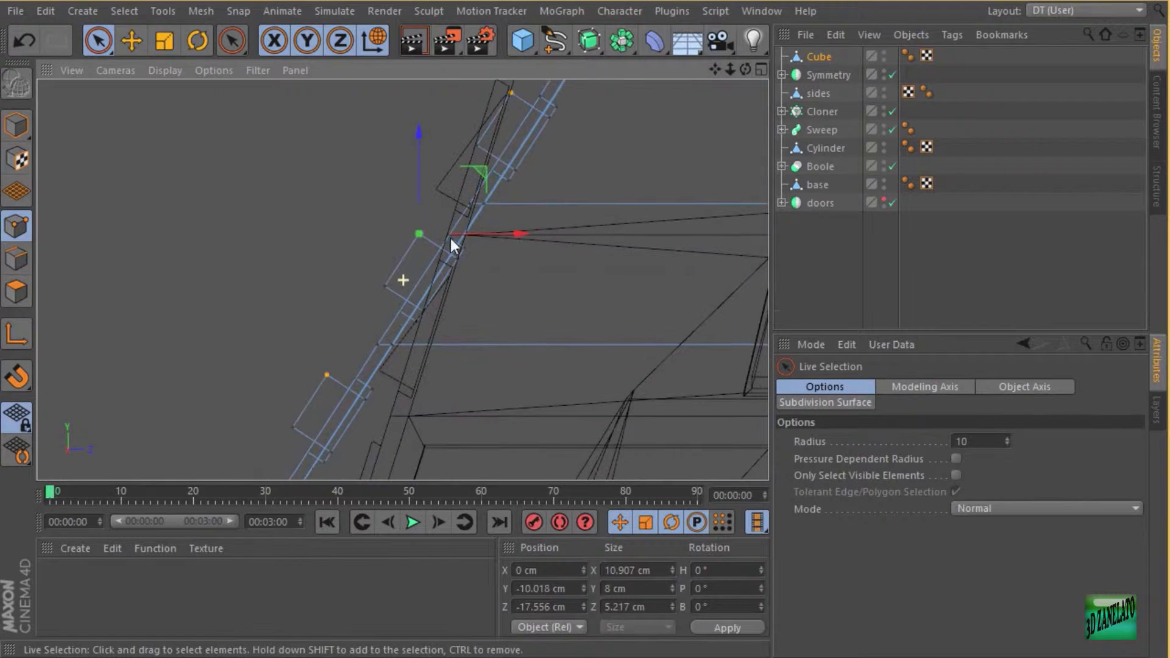
pyautogui.moveTo(483, 171); pyautogui.dragTo(507, 184)
pyautogui.keyDown('alt'); pyautogui.moveTo(417, 222); pyautogui.dragTo(373, 250); pyautogui.keyUp('alt')
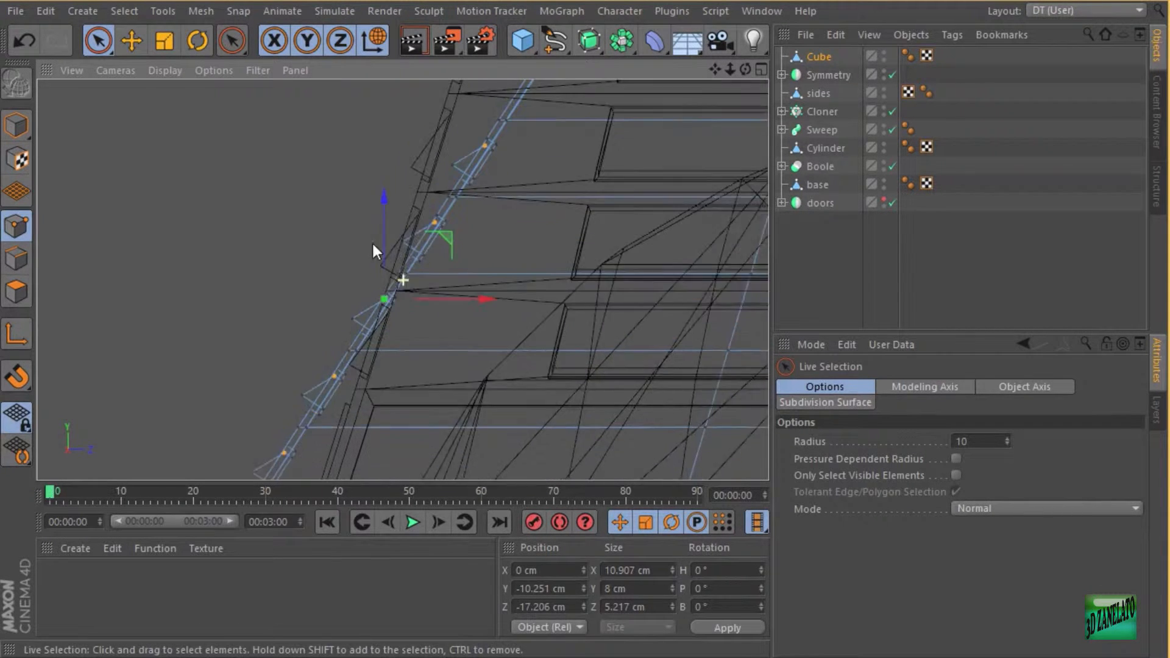
# Select the lower outer points of all five slats, move them down and outward to about Y -10.97 cm, Z -18.21 cm, and return to the perspective view.
pyautogui.keyDown('alt'); pyautogui.moveTo(372, 241); pyautogui.dragTo(429, 130, button='middle'); pyautogui.keyUp('alt')
pyautogui.click(423, 193)
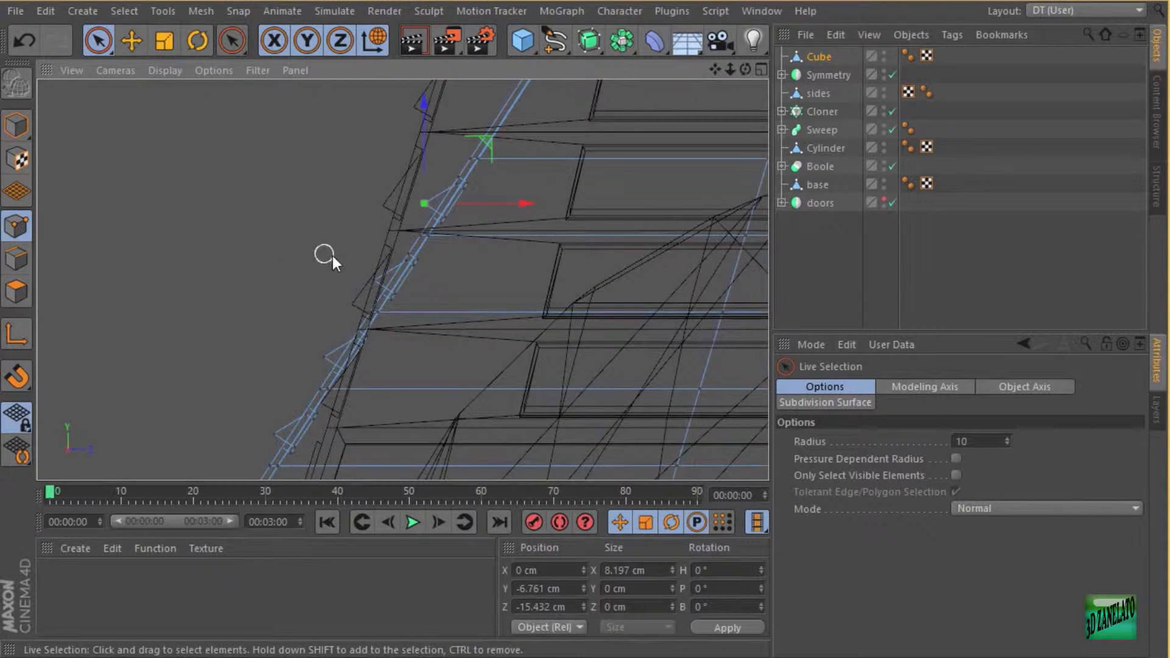
pyautogui.keyDown('shift'); pyautogui.click(372, 276); pyautogui.keyUp('shift')
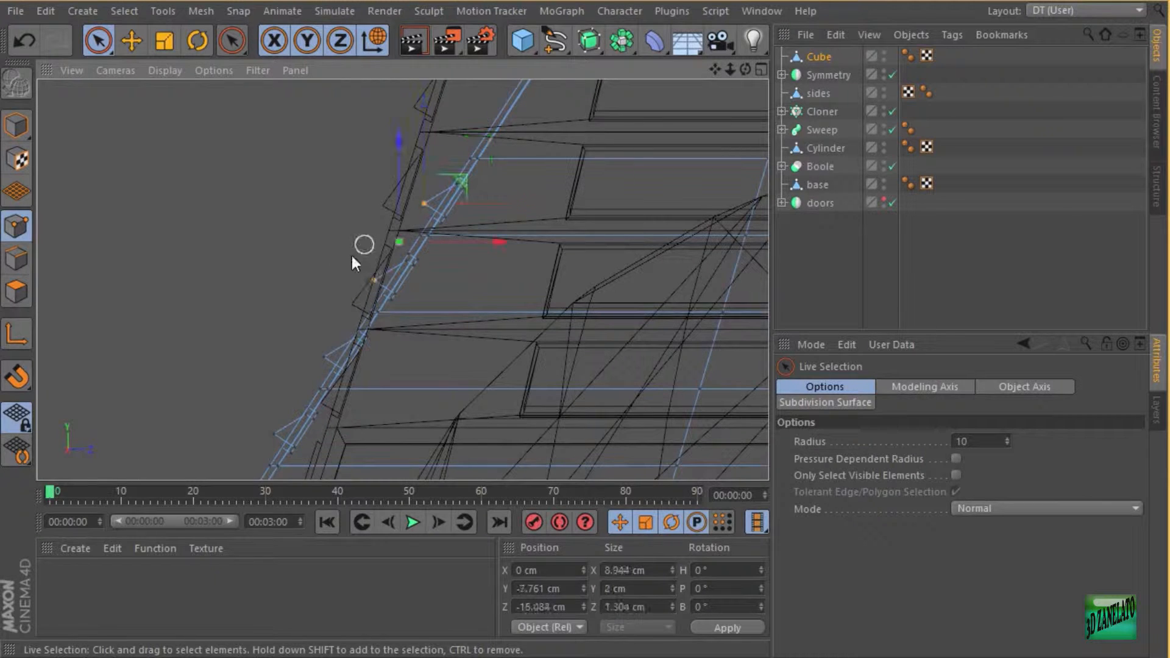
pyautogui.keyDown('shift'); pyautogui.click(323, 359); pyautogui.keyUp('shift')
pyautogui.keyDown('alt'); pyautogui.moveTo(325, 317); pyautogui.dragTo(451, 213, button='middle'); pyautogui.keyUp('alt')
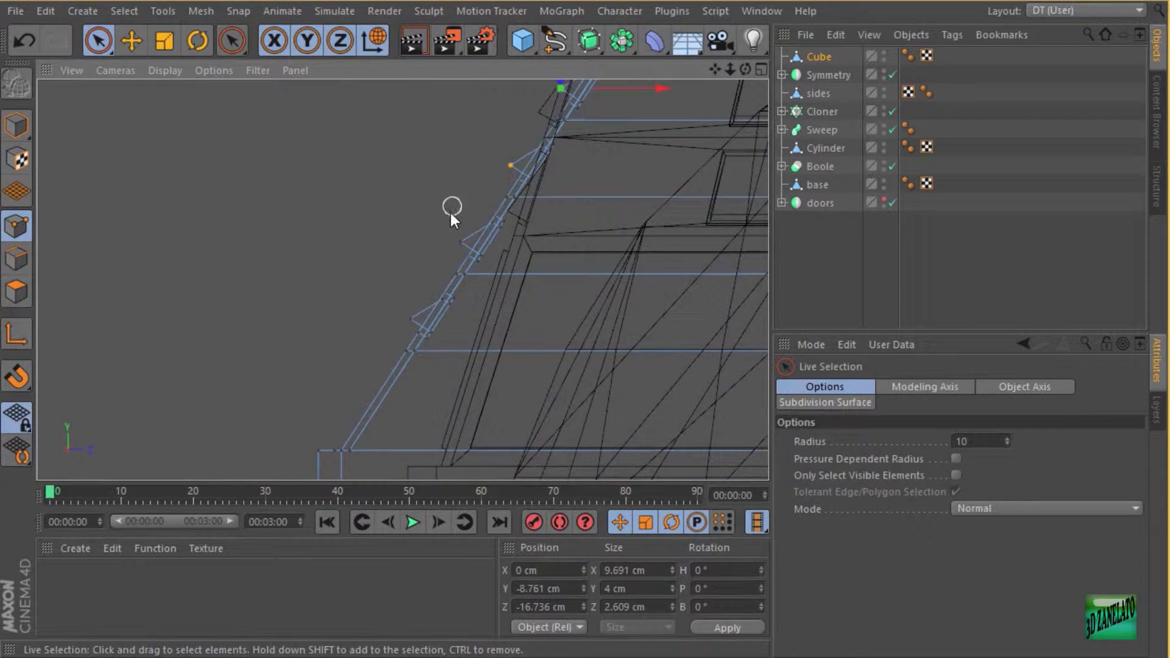
pyautogui.keyDown('shift'); pyautogui.click(456, 239); pyautogui.keyUp('shift')
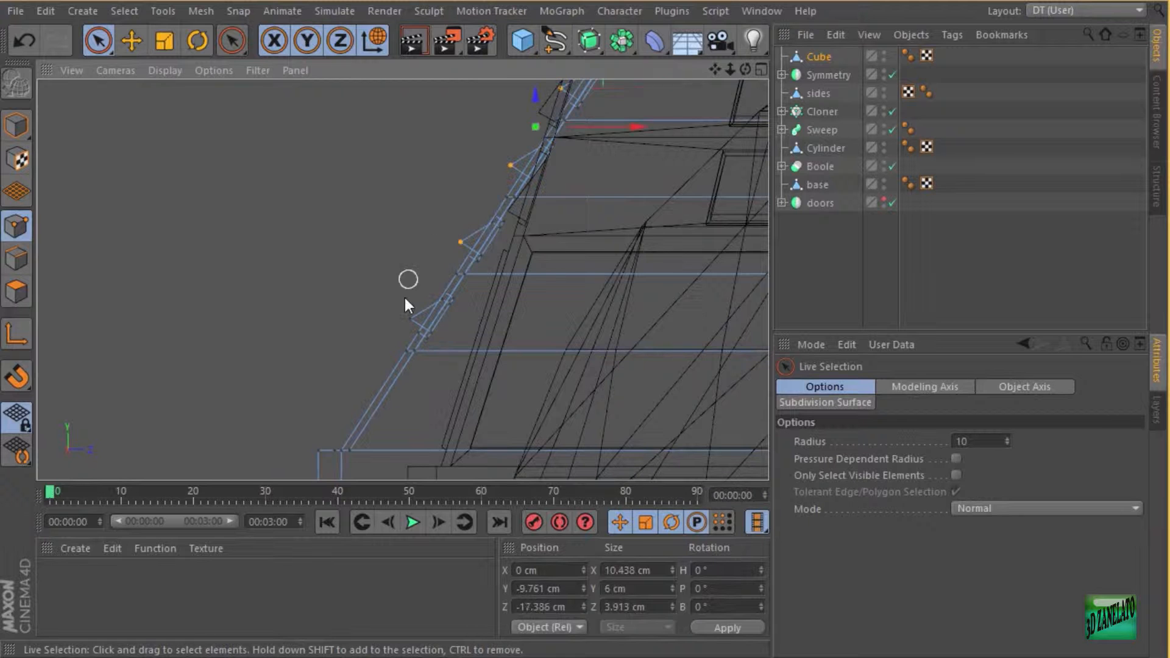
pyautogui.keyDown('shift'); pyautogui.click(411, 317); pyautogui.keyUp('shift')
pyautogui.keyDown('alt'); pyautogui.moveTo(473, 231); pyautogui.dragTo(573, 209, button='right'); pyautogui.keyUp('alt')
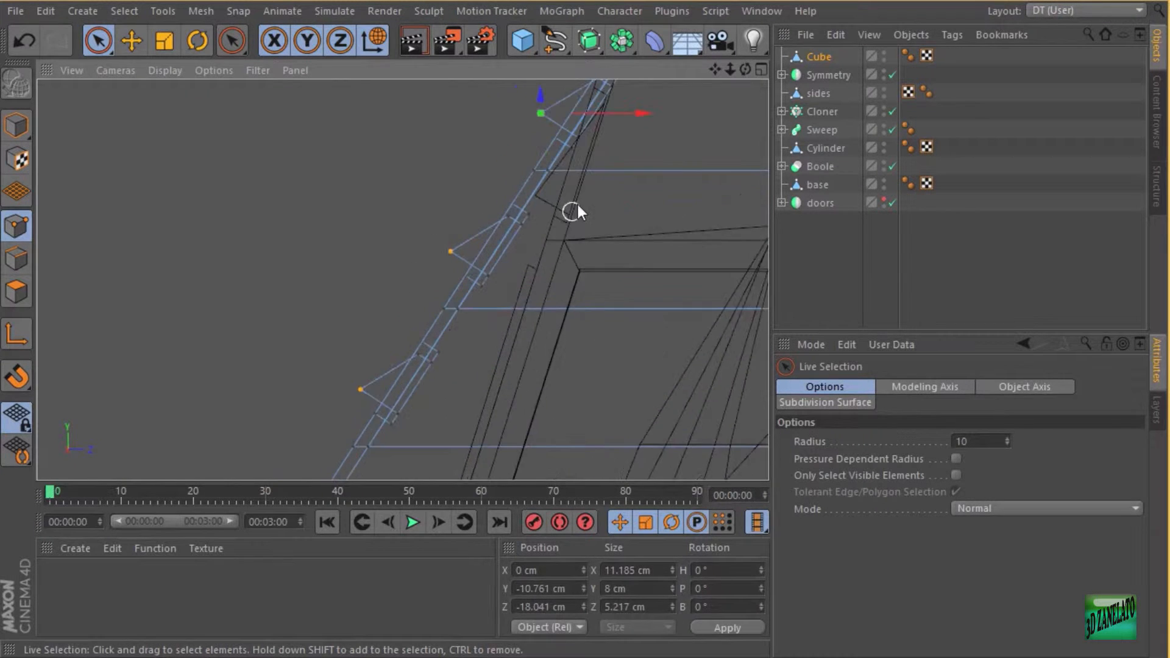
pyautogui.keyDown('alt'); pyautogui.moveTo(573, 209); pyautogui.dragTo(446, 271, button='middle'); pyautogui.keyUp('alt')
pyautogui.moveTo(477, 116); pyautogui.dragTo(464, 129)
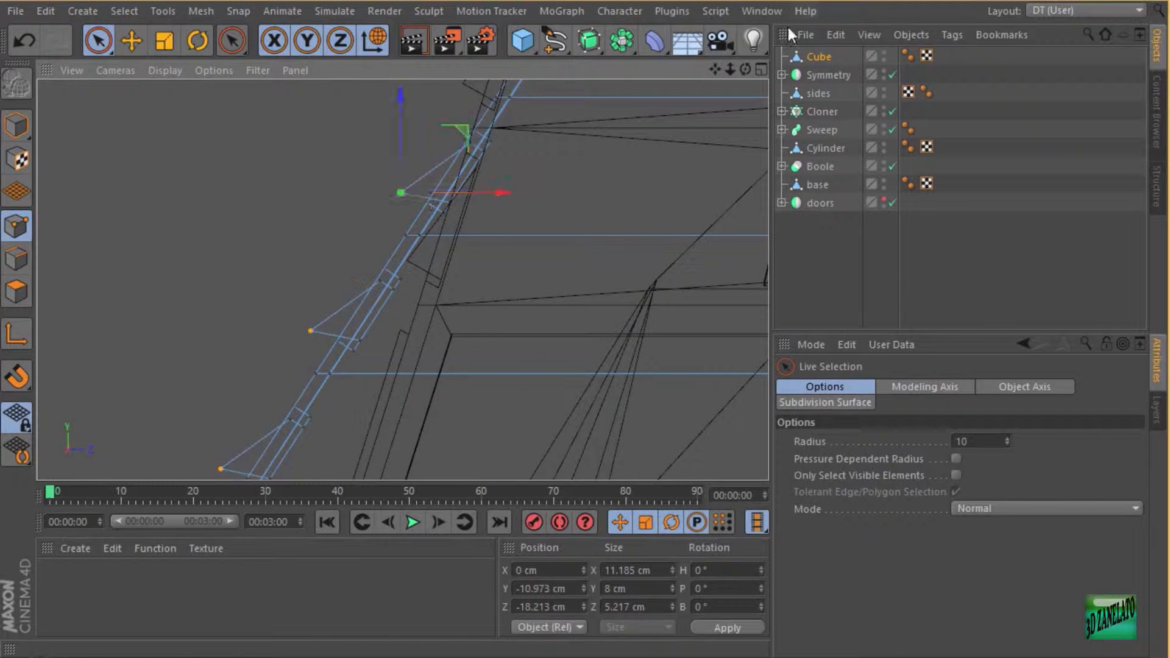
pyautogui.click(762, 69)
pyautogui.click(394, 69)
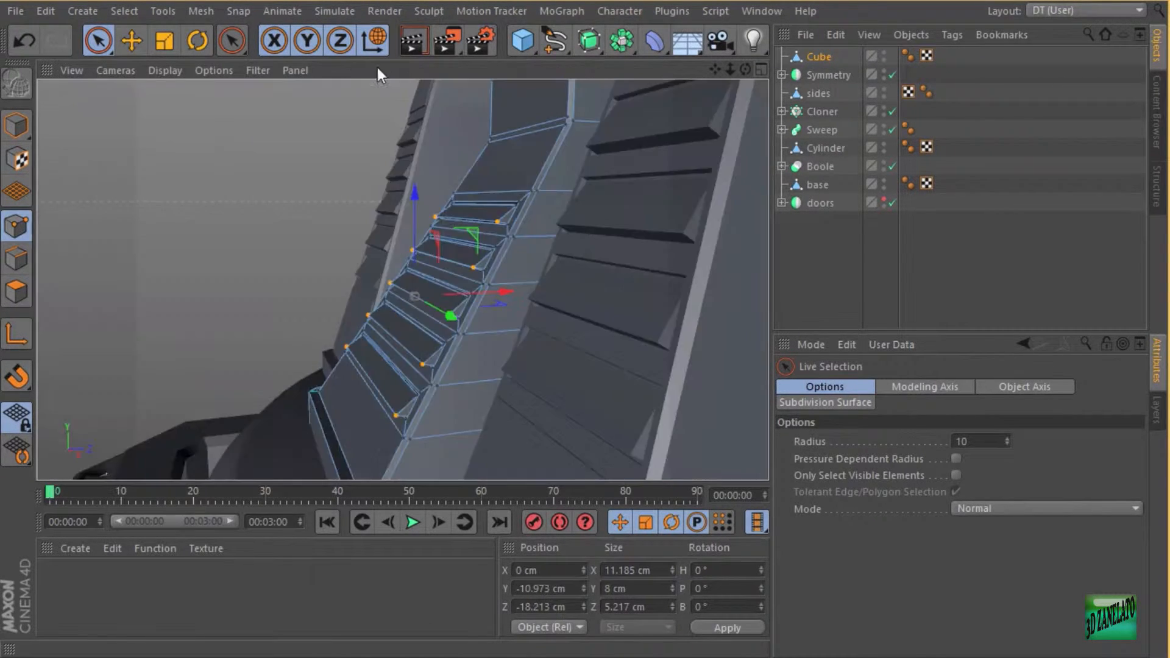
pyautogui.keyDown('alt'); pyautogui.moveTo(420, 195); pyautogui.dragTo(19, 123); pyautogui.keyUp('alt')
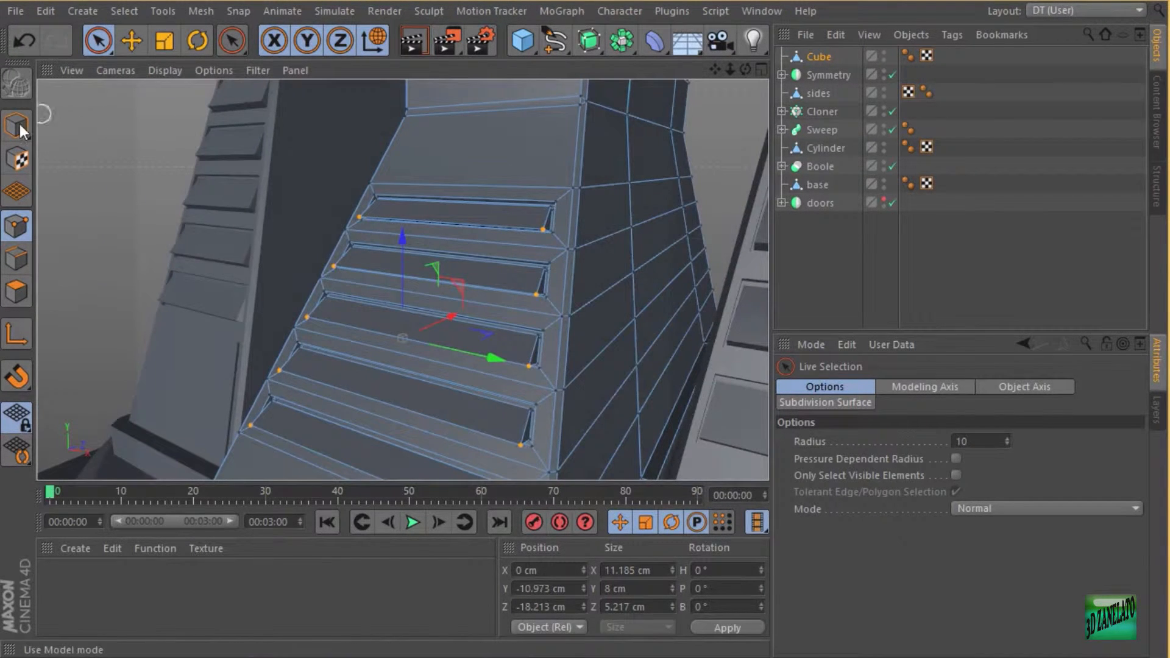
# Examine the louver slats on the Cube's sloped front in model mode from several angles.
pyautogui.click(16, 125)
pyautogui.click(131, 40)
pyautogui.keyDown('alt'); pyautogui.moveTo(616, 241); pyautogui.dragTo(555, 250, button='right'); pyautogui.keyUp('alt')
pyautogui.keyDown('alt'); pyautogui.moveTo(555, 247); pyautogui.dragTo(425, 225); pyautogui.keyUp('alt')
pyautogui.keyDown('alt'); pyautogui.moveTo(426, 225); pyautogui.dragTo(485, 226, button='right'); pyautogui.keyUp('alt')
pyautogui.moveTo(485, 223)
pyautogui.keyDown('alt'); pyautogui.mouseDown()
pyautogui.moveTo(458, 238)
pyautogui.moveTo(392, 232)
pyautogui.moveTo(464, 249)
pyautogui.mouseUp(); pyautogui.keyUp('alt')
pyautogui.moveTo(427, 204)
pyautogui.keyDown('alt'); pyautogui.mouseDown(button='right')
pyautogui.moveTo(452, 203)
pyautogui.moveTo(436, 202)
pyautogui.mouseUp(button='right'); pyautogui.keyUp('alt')
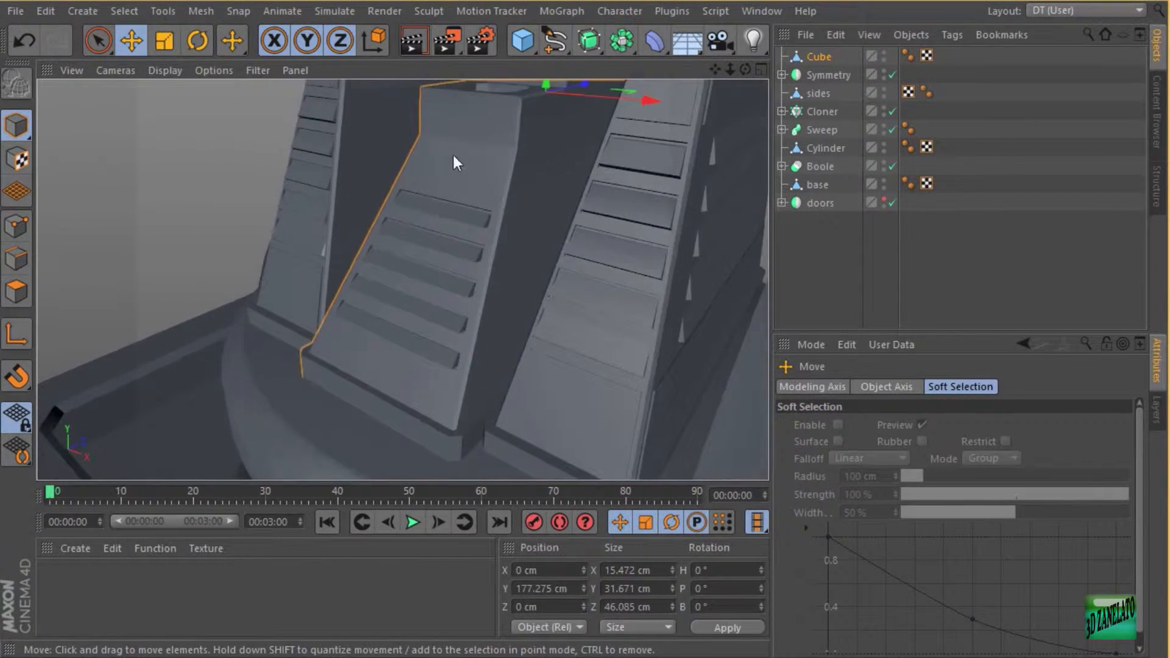
pyautogui.keyDown('alt'); pyautogui.moveTo(453, 152); pyautogui.dragTo(432, 213, button='middle'); pyautogui.keyUp('alt')
# Select the sloped polygon above the slats and inset it by about 0.47 cm with Extrude Inner.
pyautogui.click(16, 291)
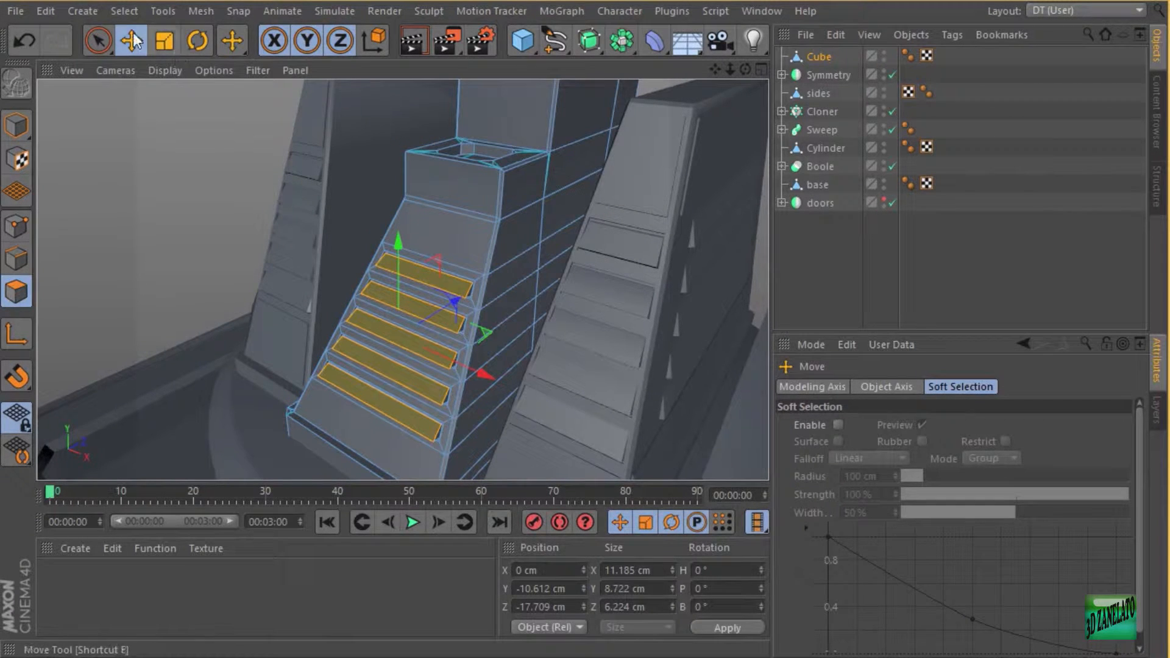
pyautogui.click(103, 45)
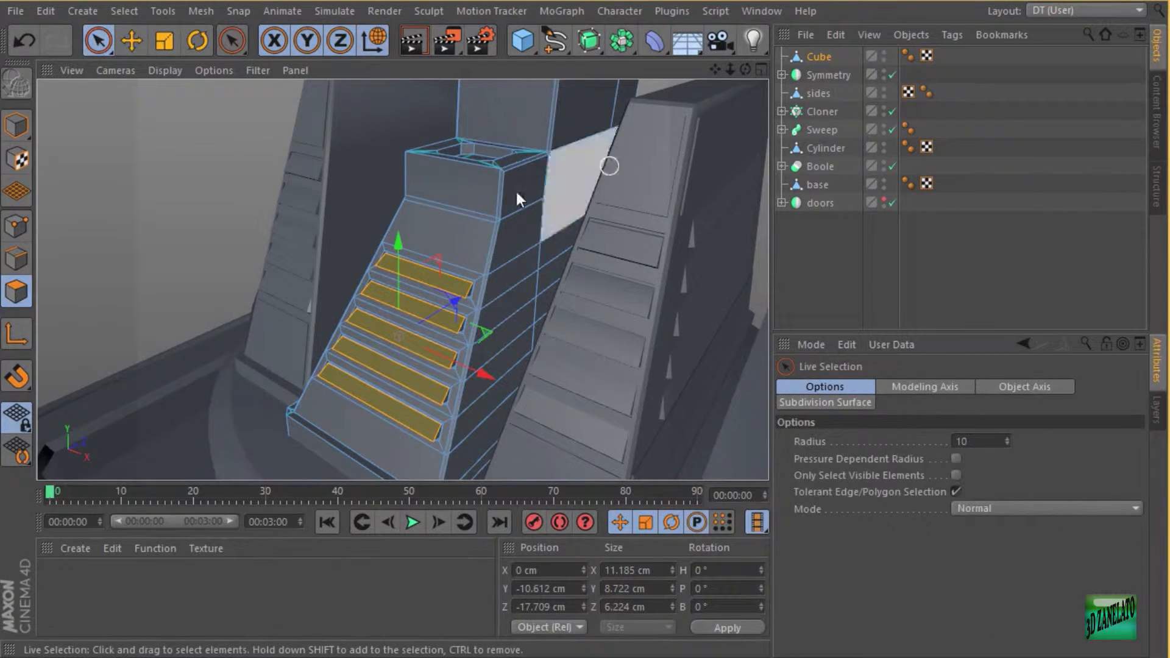
pyautogui.click(439, 236)
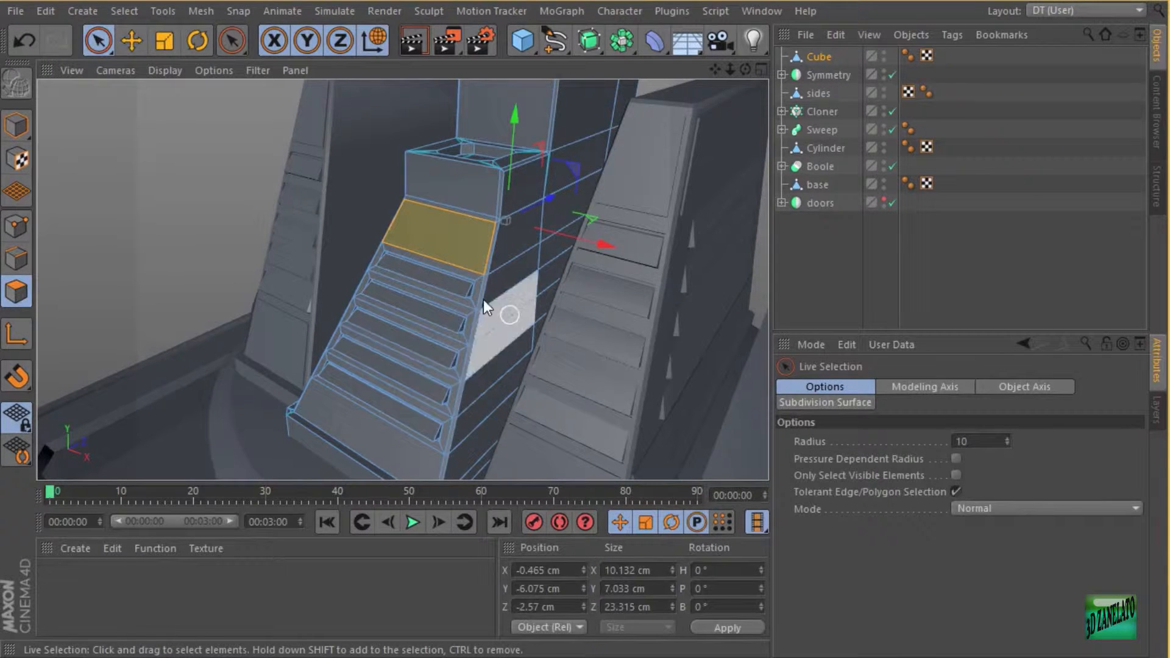
pyautogui.scroll(5, 255, 218)
pyautogui.keyDown('alt'); pyautogui.moveTo(308, 219); pyautogui.dragTo(248, 114, button='middle'); pyautogui.keyUp('alt')
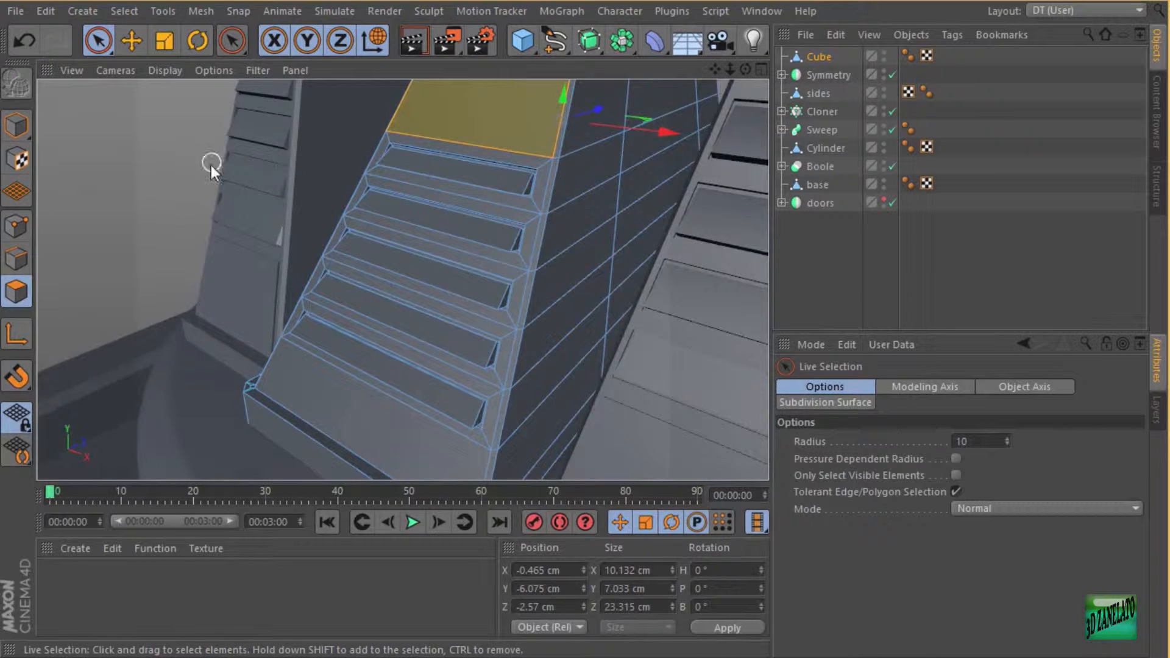
pyautogui.moveTo(326, 181)
pyautogui.keyDown('alt'); pyautogui.mouseDown(button='middle')
pyautogui.moveTo(317, 220)
pyautogui.moveTo(317, 200)
pyautogui.mouseUp(button='middle'); pyautogui.keyUp('alt')
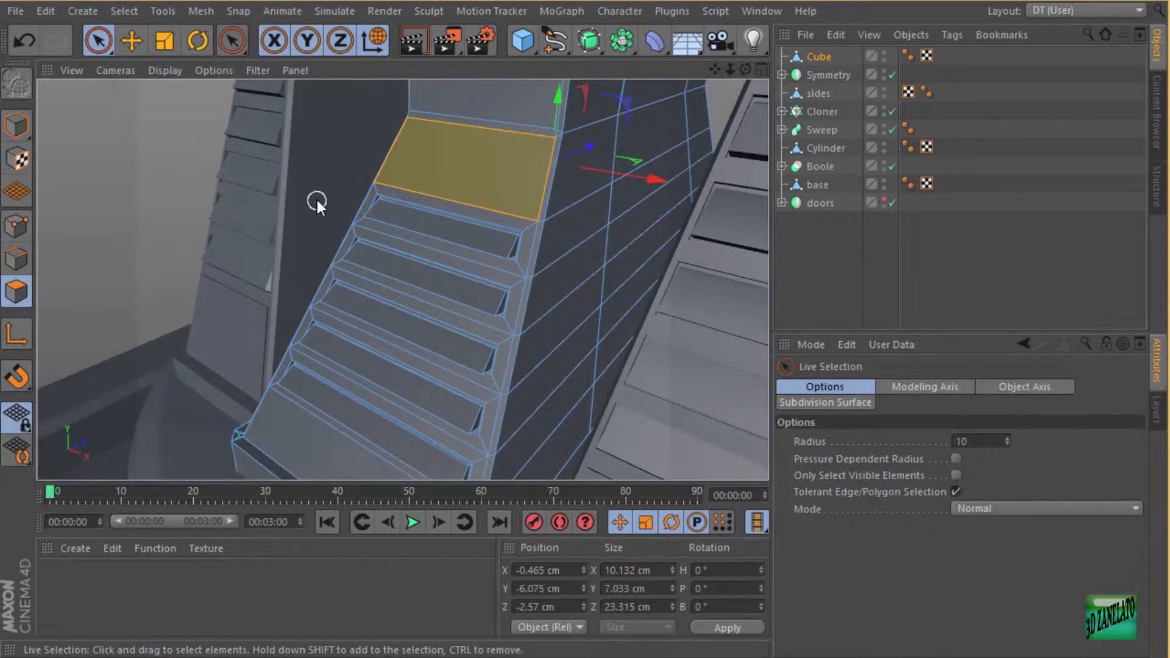
pyautogui.keyDown('alt'); pyautogui.moveTo(316, 166); pyautogui.dragTo(319, 156); pyautogui.keyUp('alt')
pyautogui.rightClick(320, 160)
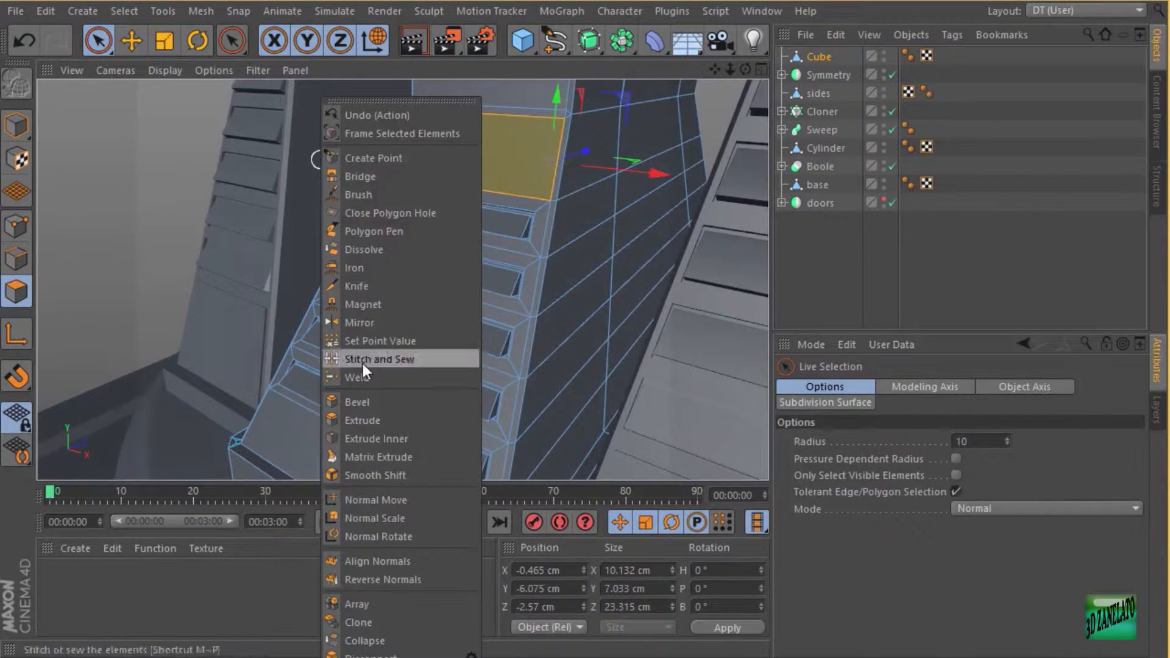
pyautogui.click(367, 439)
pyautogui.moveTo(407, 160); pyautogui.dragTo(356, 166)
# Extrude the inset polygon inward by about -0.91 cm to form a recess above the slats.
pyautogui.rightClick(356, 165)
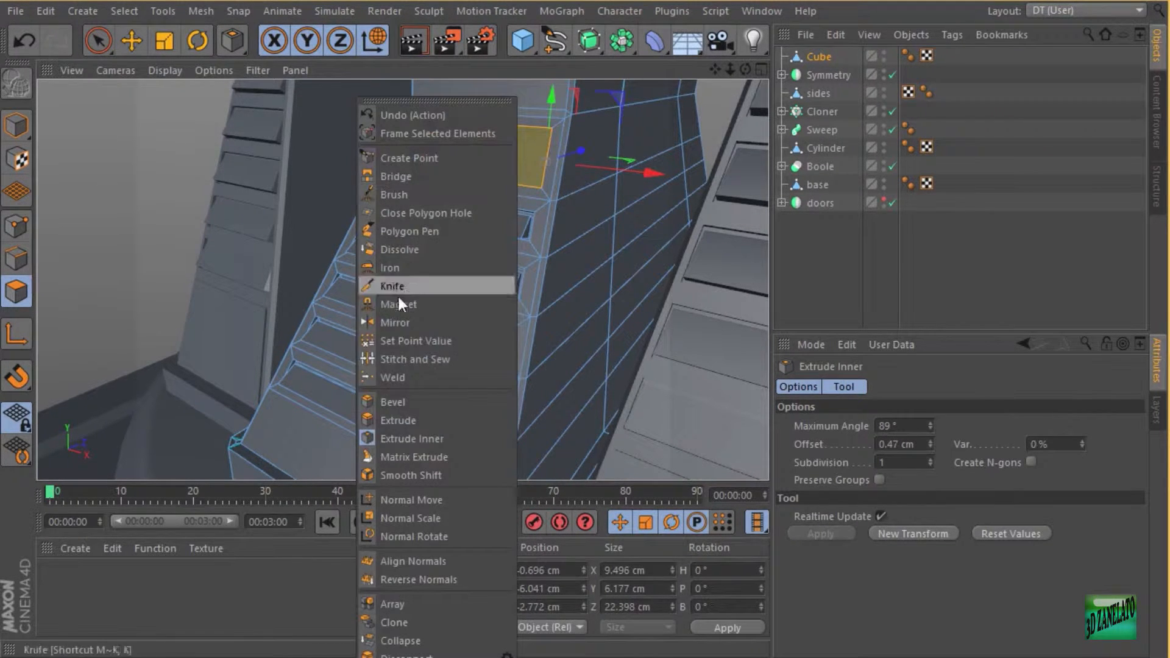
pyautogui.click(401, 418)
pyautogui.moveTo(427, 237); pyautogui.dragTo(356, 234)
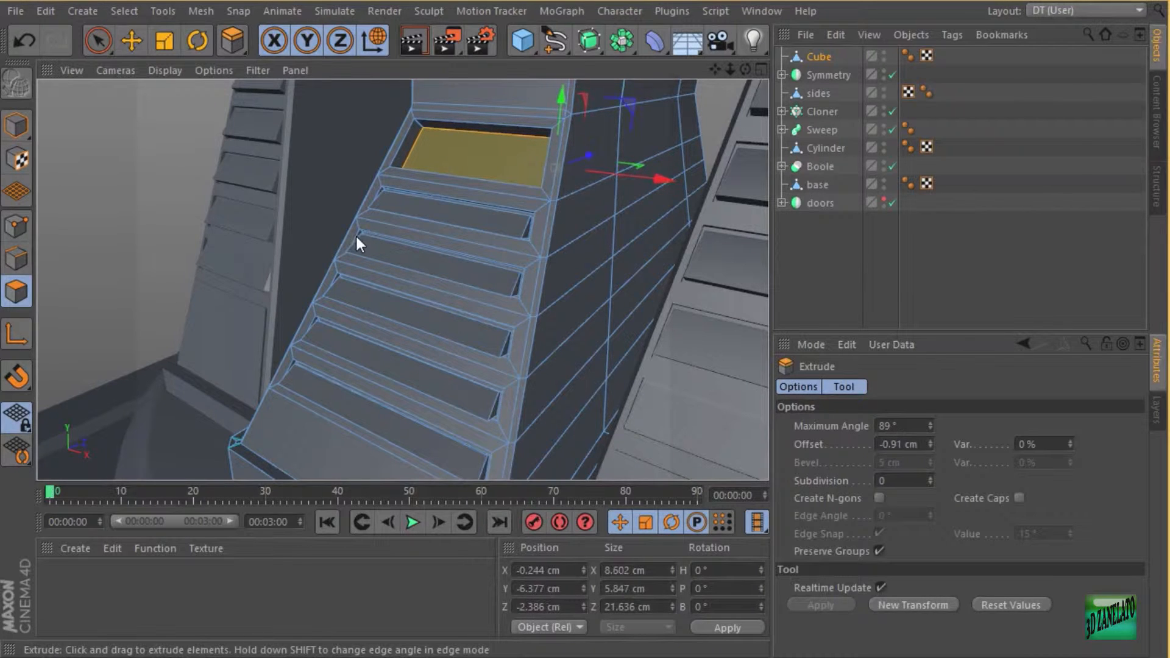
# Ring-select the recess's four corner depth edges and bevel them with an offset of about 0.34 cm.
pyautogui.click(10, 263)
pyautogui.press('u')
pyautogui.press('b')
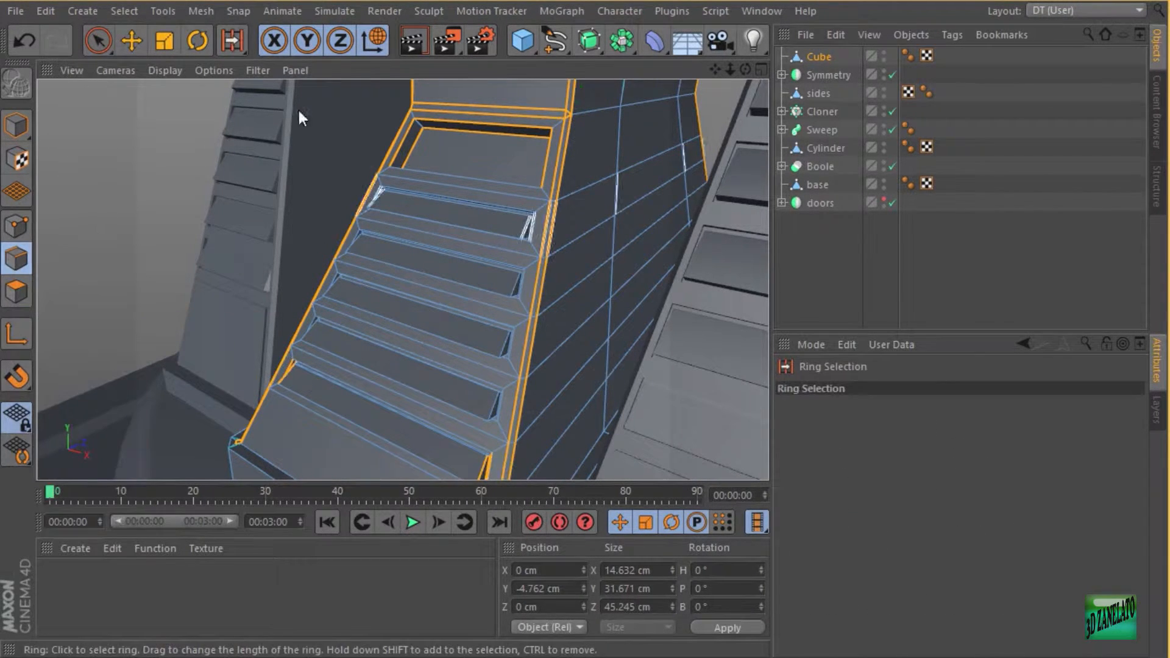
pyautogui.click(420, 123)
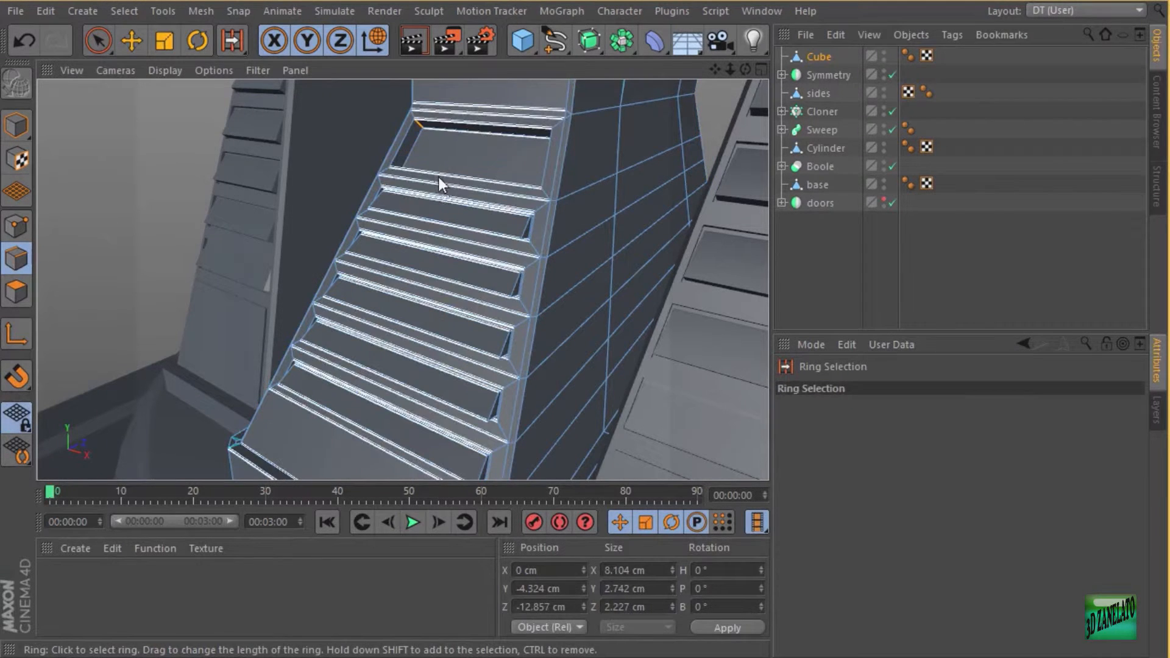
pyautogui.keyDown('alt'); pyautogui.moveTo(438, 176); pyautogui.dragTo(487, 143); pyautogui.keyUp('alt')
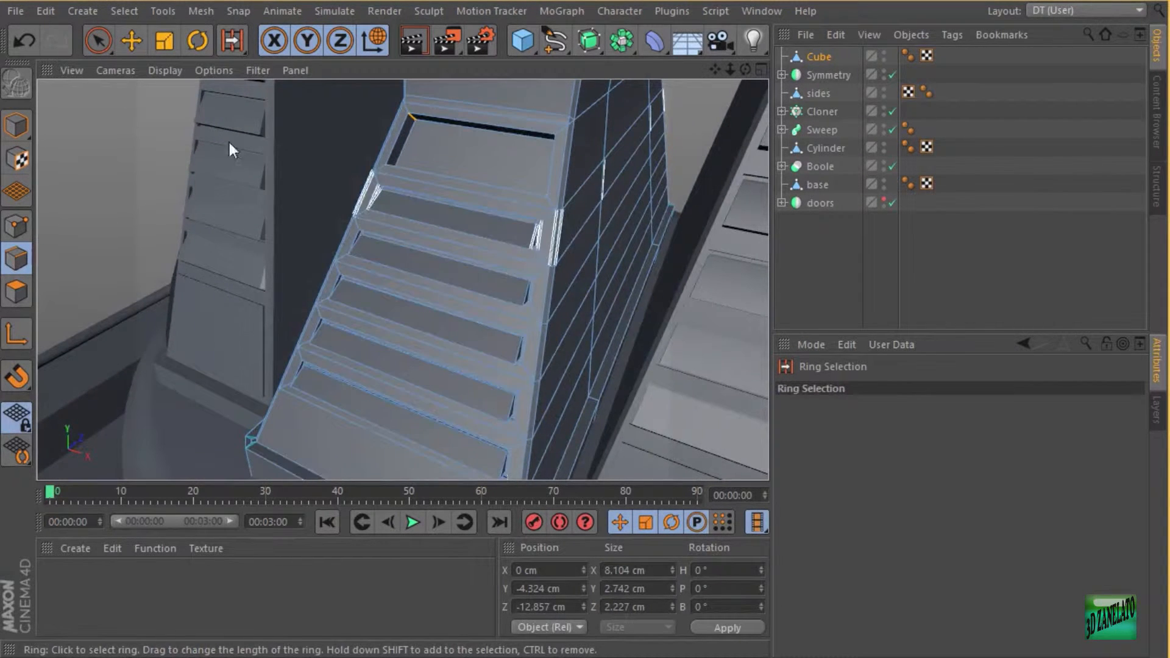
pyautogui.rightClick(147, 138)
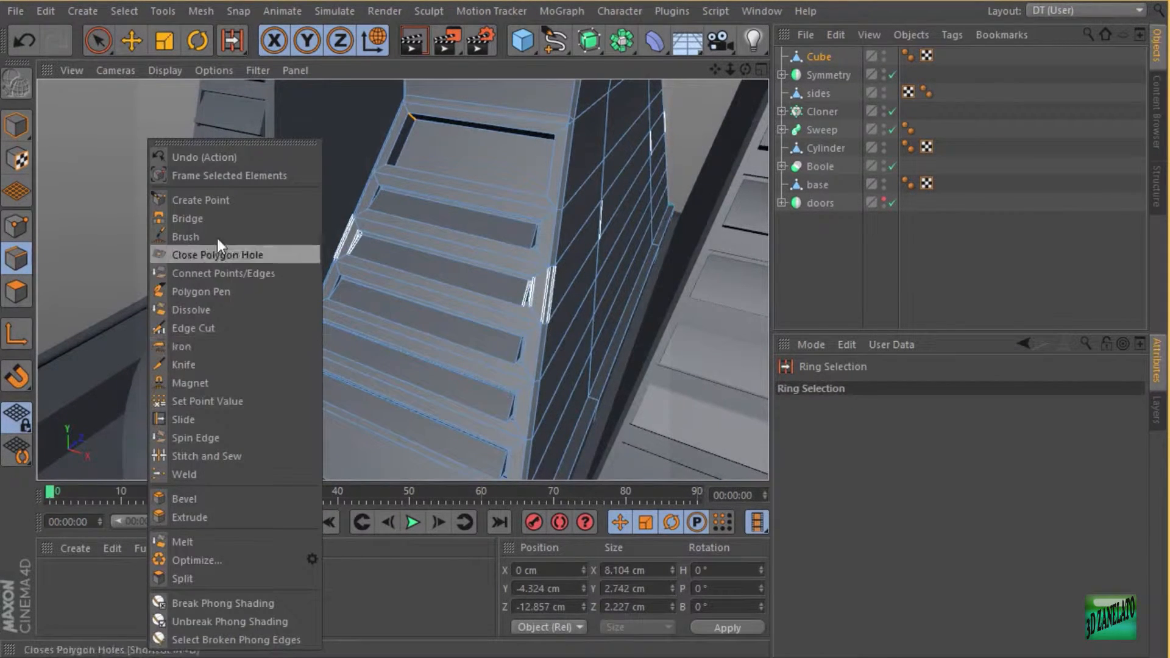
pyautogui.click(226, 502)
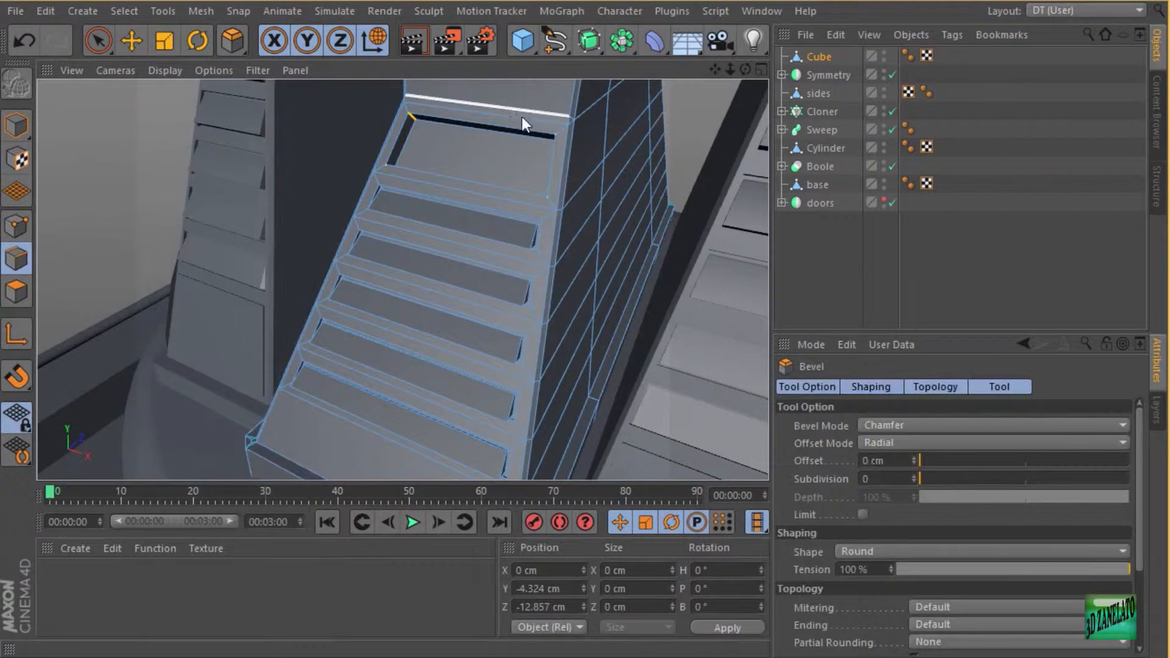
pyautogui.moveTo(522, 116); pyautogui.dragTo(541, 112)
pyautogui.keyDown('alt'); pyautogui.moveTo(510, 113); pyautogui.dragTo(538, 109, button='right'); pyautogui.keyUp('alt')
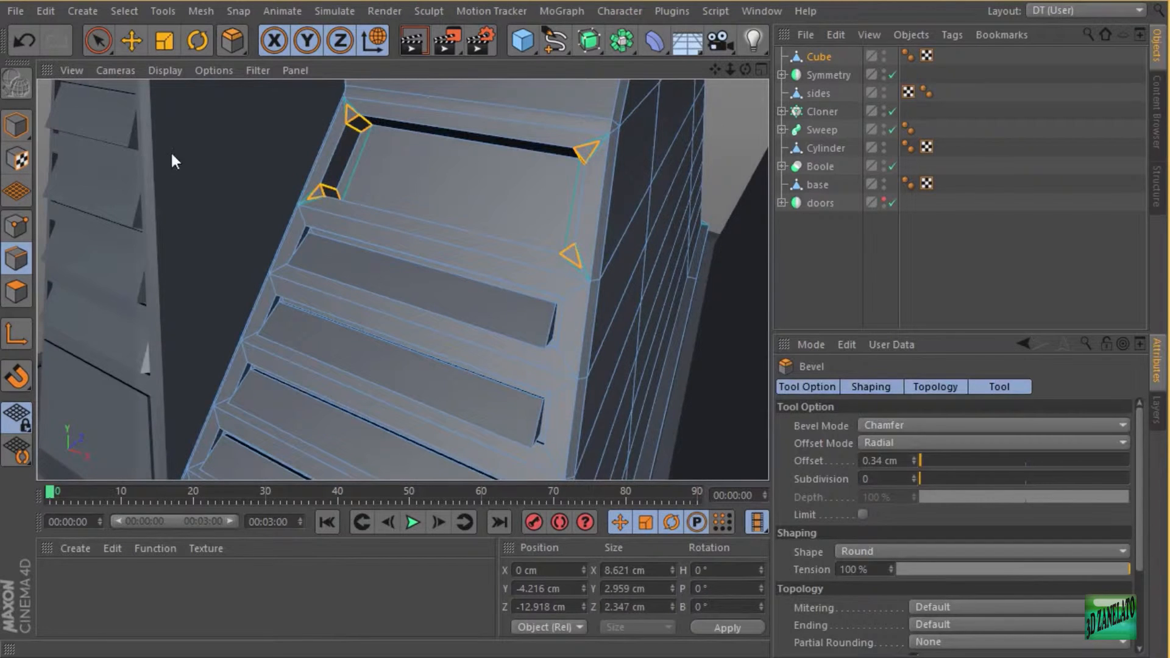
# Loop-select the outer rim of the recess and bevel it with an offset of about 0.1 cm.
pyautogui.press('u')
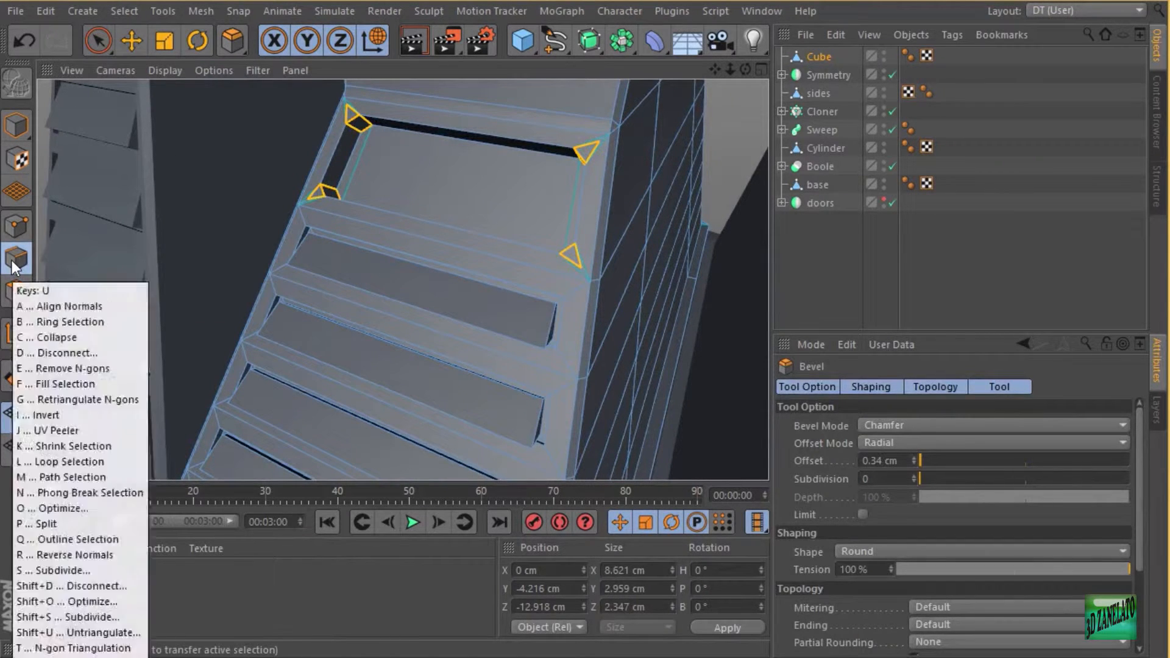
pyautogui.press('l')
pyautogui.click(545, 141)
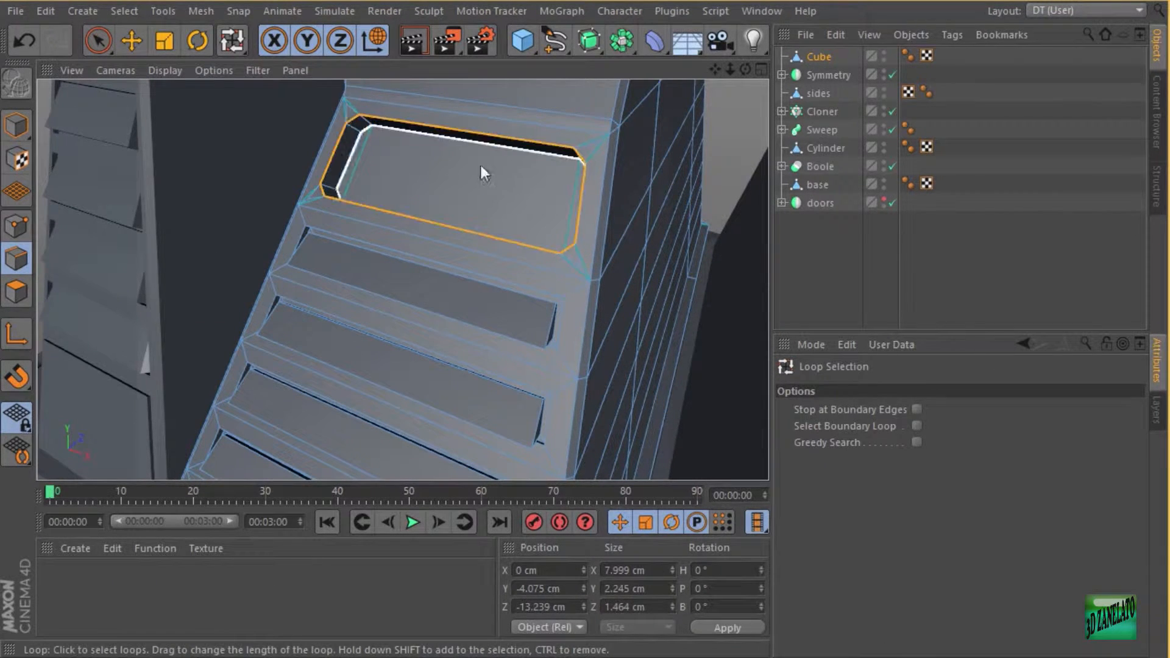
pyautogui.rightClick(256, 121)
pyautogui.click(286, 479)
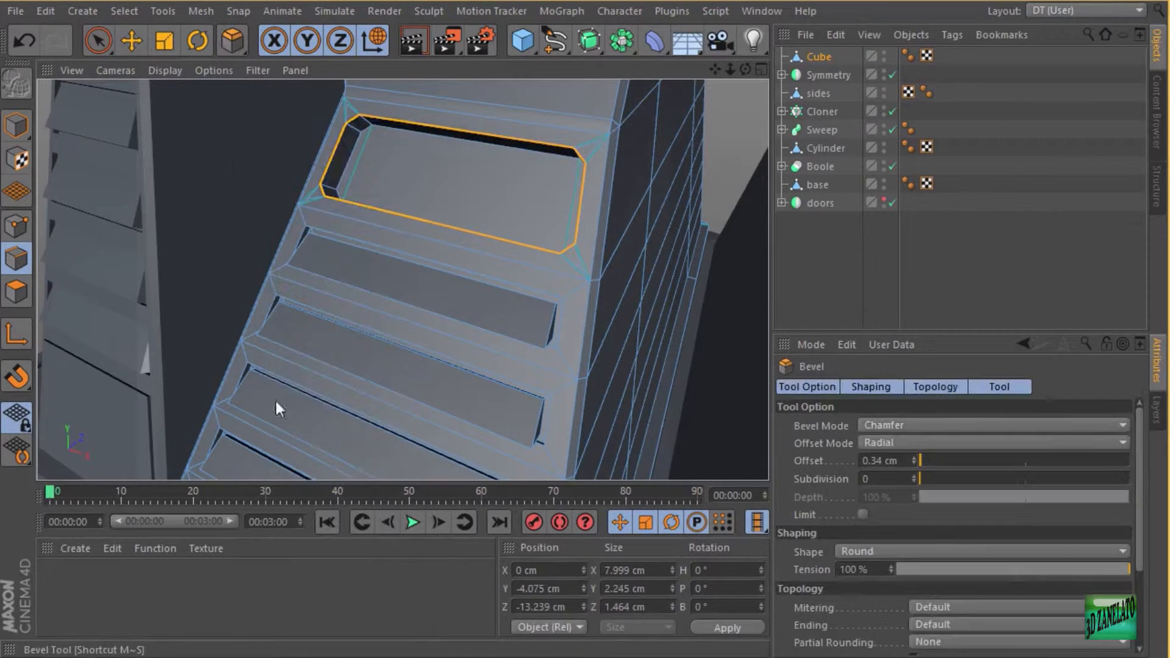
pyautogui.moveTo(237, 151); pyautogui.dragTo(244, 146)
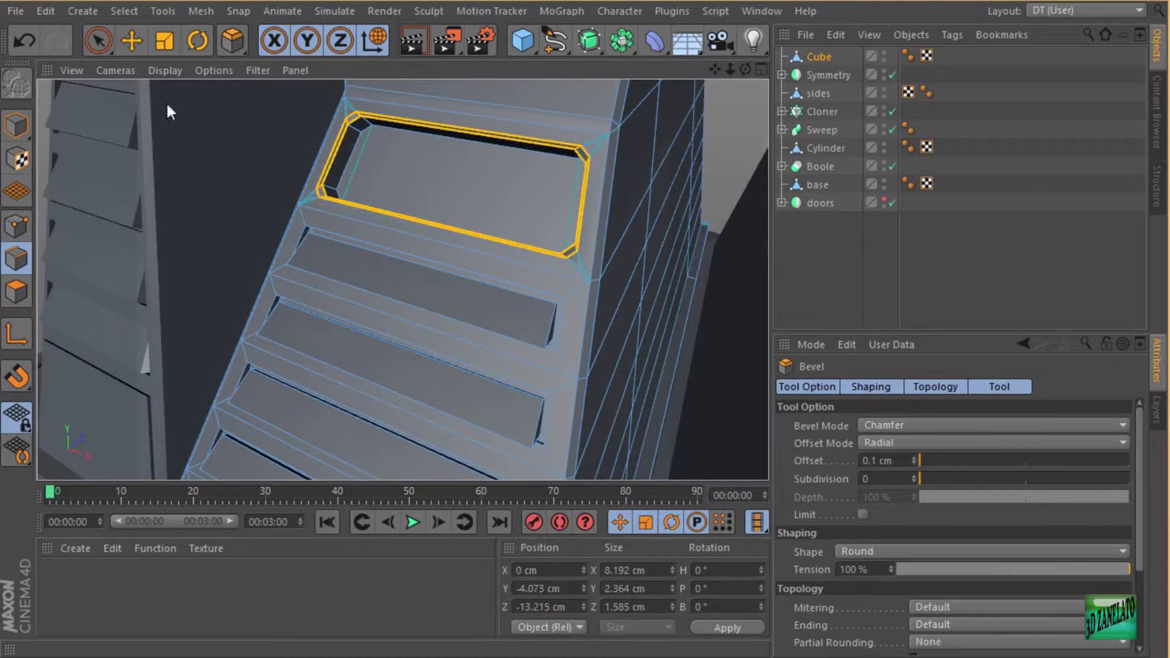
# Return to model mode, deselect the Cube and inspect the bevelled recess and the whole turret.
pyautogui.click(17, 125)
pyautogui.click(129, 43)
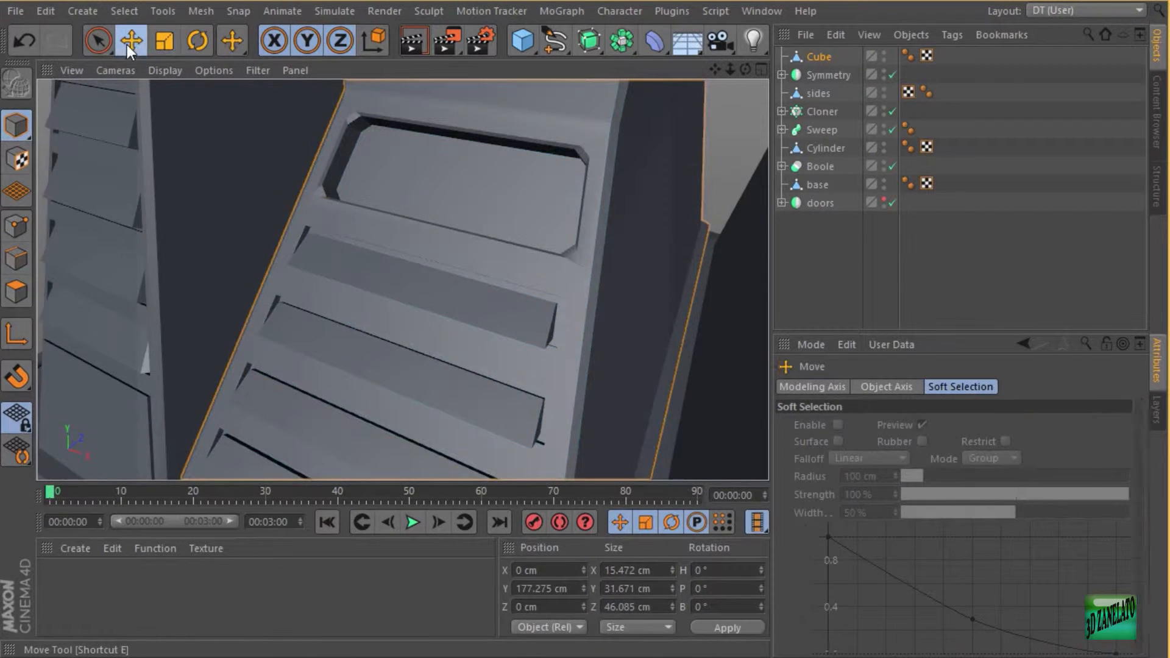
pyautogui.click(786, 234)
pyautogui.moveTo(562, 254)
pyautogui.keyDown('alt'); pyautogui.mouseDown(button='right')
pyautogui.moveTo(531, 261)
pyautogui.moveTo(554, 255)
pyautogui.mouseUp(button='right'); pyautogui.keyUp('alt')
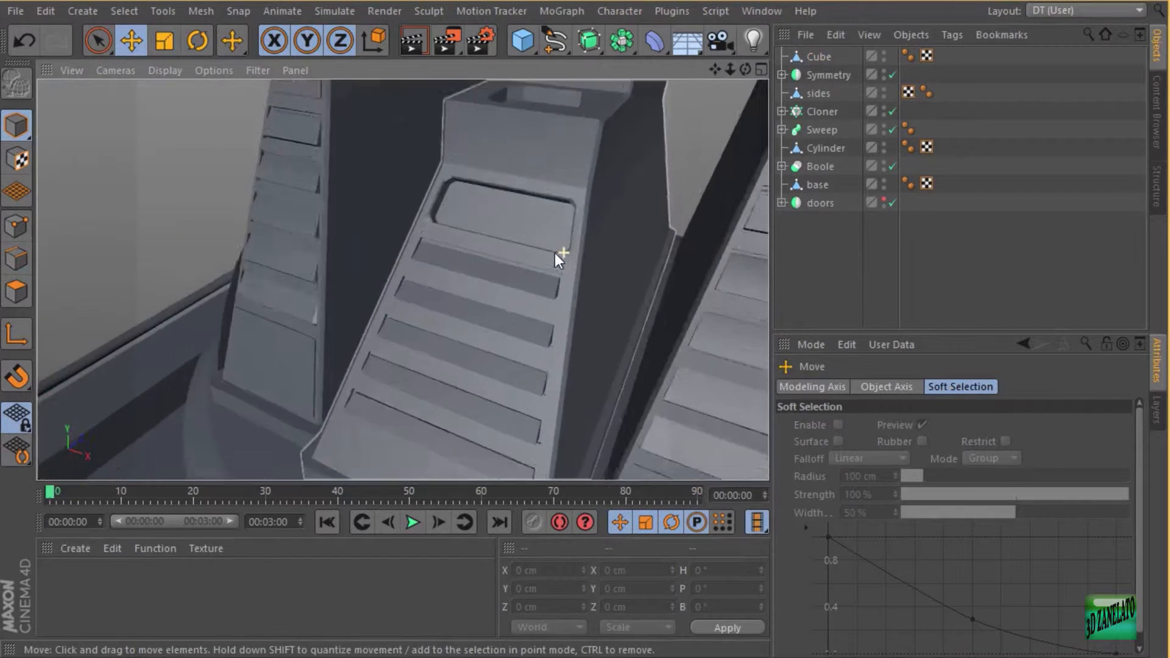
pyautogui.keyDown('alt'); pyautogui.moveTo(554, 255); pyautogui.dragTo(536, 223); pyautogui.keyUp('alt')
pyautogui.keyDown('alt'); pyautogui.moveTo(535, 224); pyautogui.dragTo(528, 198, button='right'); pyautogui.keyUp('alt')
pyautogui.keyDown('alt'); pyautogui.moveTo(529, 199); pyautogui.dragTo(518, 220, button='middle'); pyautogui.keyUp('alt')
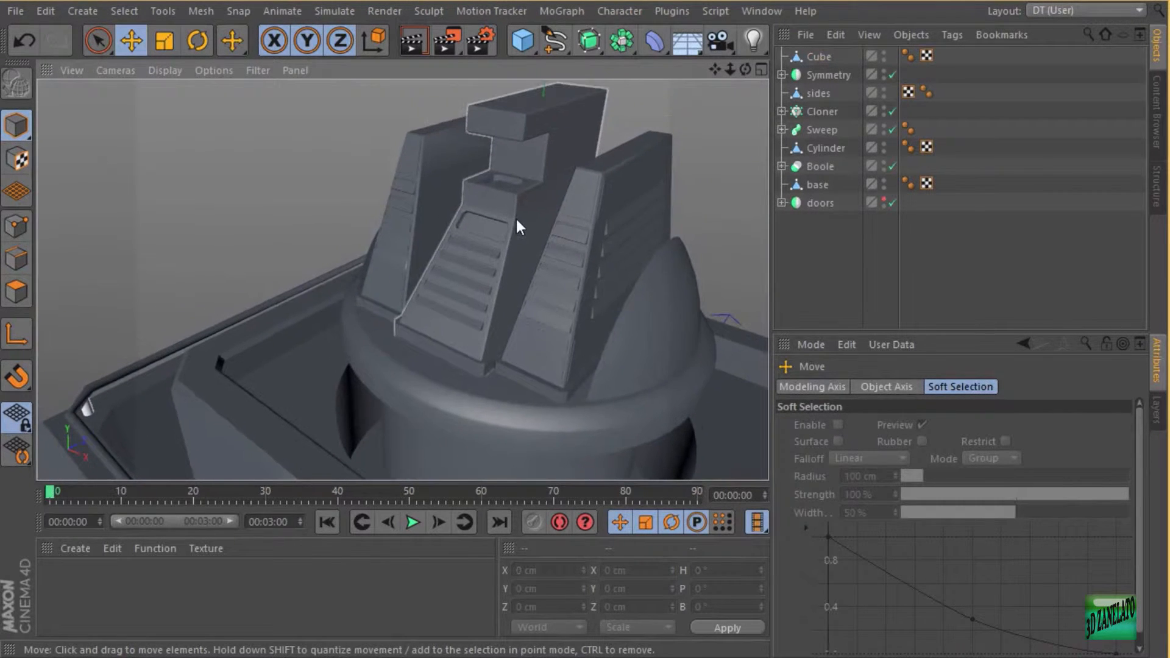
# Turn off Use Edge Breaks in the Cube's Phong tag and clear the selection.
pyautogui.click(908, 54)
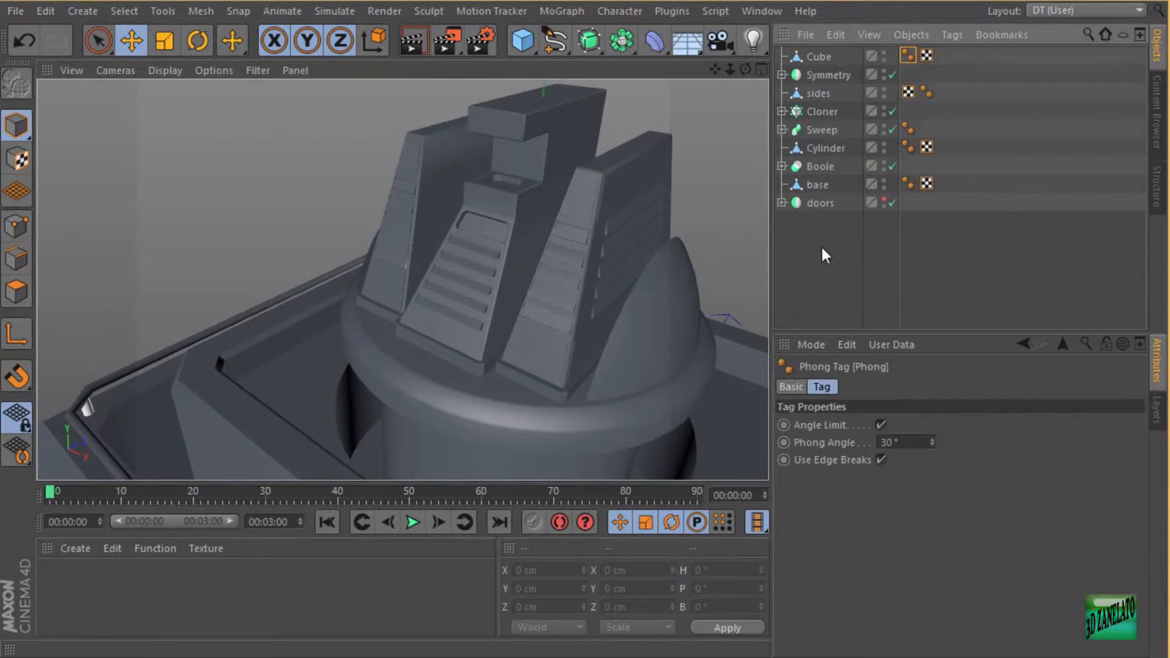
pyautogui.click(821, 245)
pyautogui.click(908, 54)
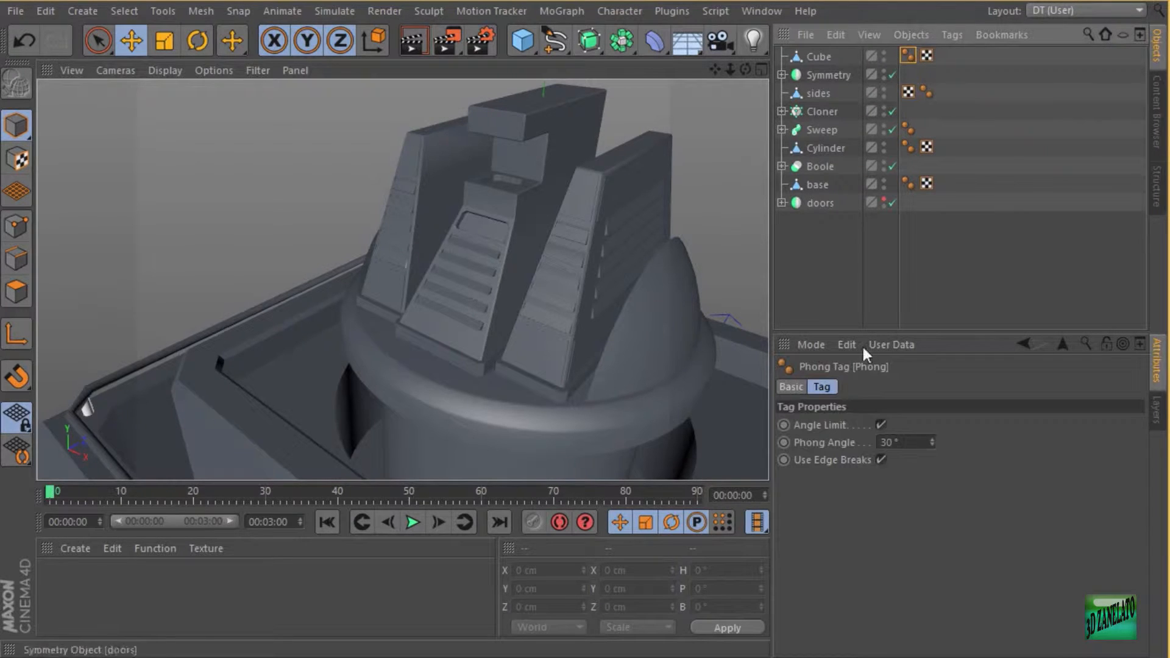
pyautogui.click(882, 460)
pyautogui.keyDown('alt'); pyautogui.moveTo(612, 262); pyautogui.dragTo(607, 278); pyautogui.keyUp('alt')
pyautogui.click(821, 264)
# Examine the turret's central block, side blocks and slats from several angles and distances.
pyautogui.keyDown('alt'); pyautogui.moveTo(661, 225); pyautogui.dragTo(585, 216); pyautogui.keyUp('alt')
pyautogui.scroll(4, 582, 210)
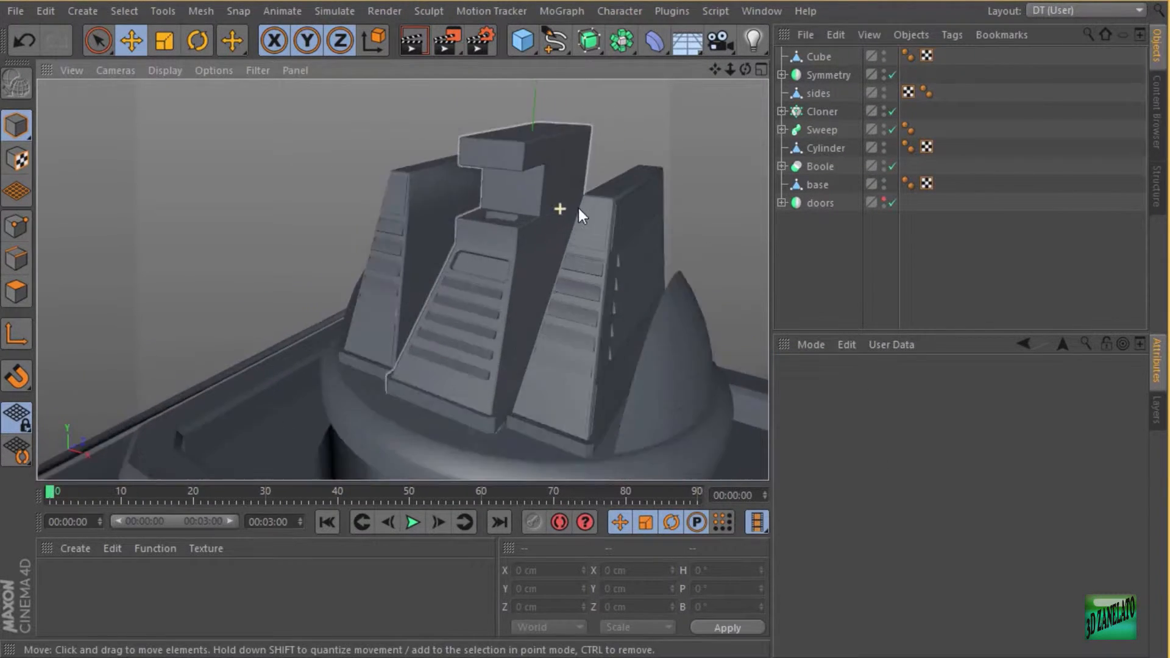
pyautogui.scroll(2, 582, 210)
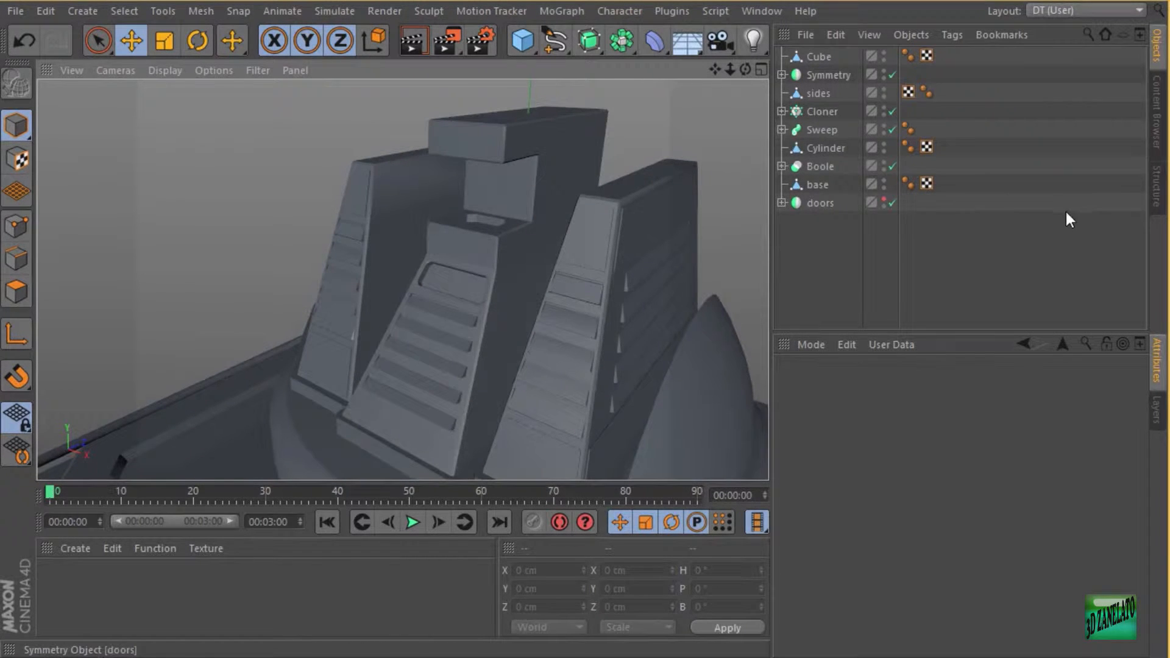
pyautogui.keyDown('alt'); pyautogui.moveTo(671, 256); pyautogui.dragTo(650, 225); pyautogui.keyUp('alt')
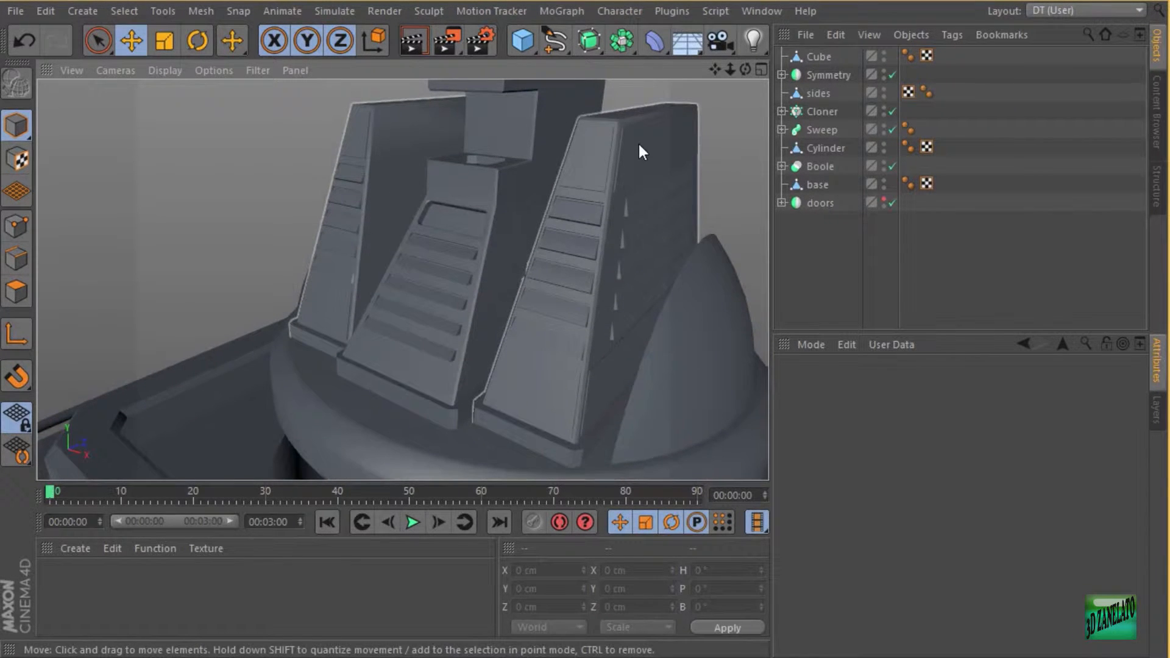
pyautogui.scroll(-3, 638, 142)
pyautogui.keyDown('alt'); pyautogui.moveTo(548, 168); pyautogui.dragTo(506, 244); pyautogui.keyUp('alt')
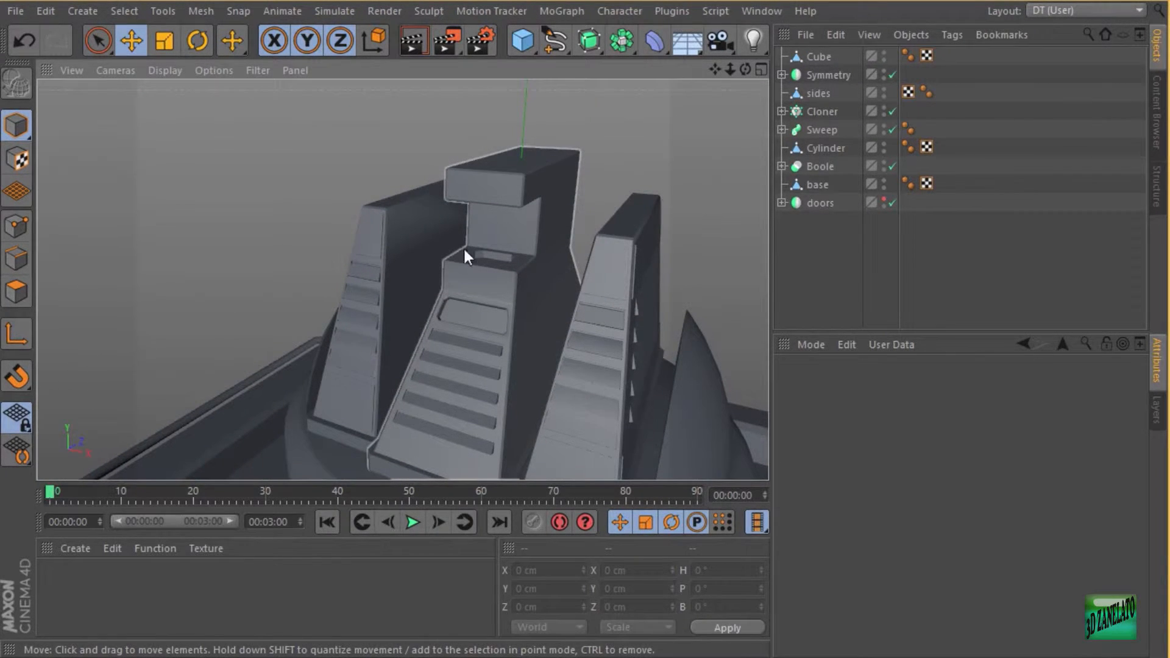
pyautogui.keyDown('alt'); pyautogui.moveTo(465, 253); pyautogui.dragTo(546, 168); pyautogui.keyUp('alt')
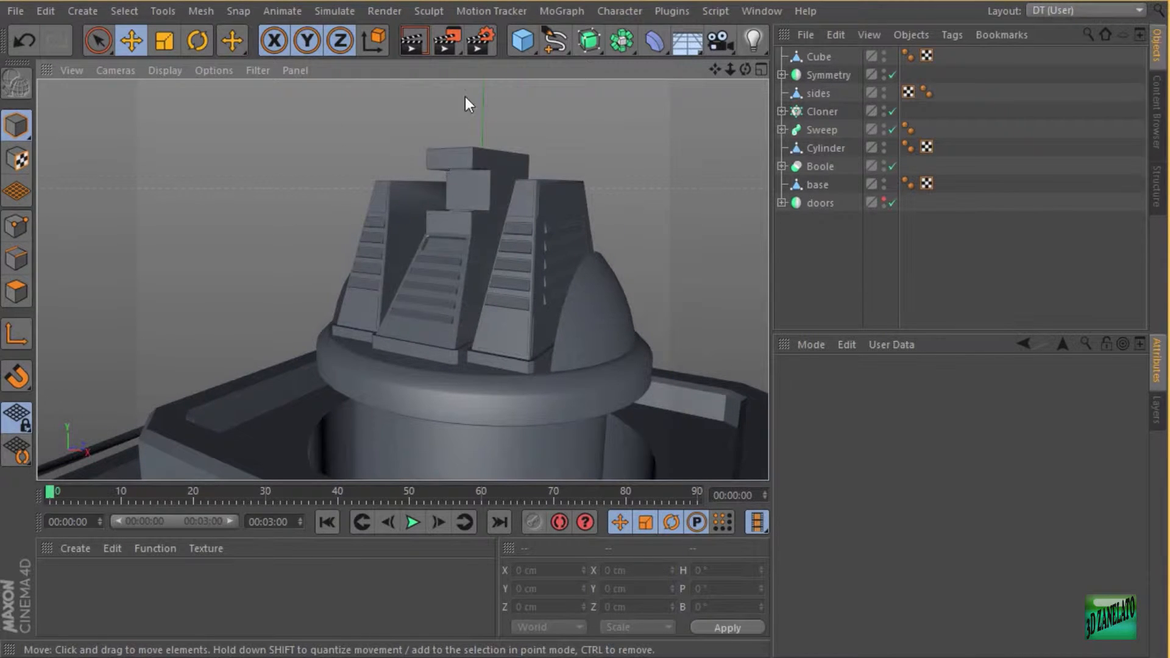
pyautogui.scroll(4, 463, 170)
pyautogui.scroll(3, 460, 178)
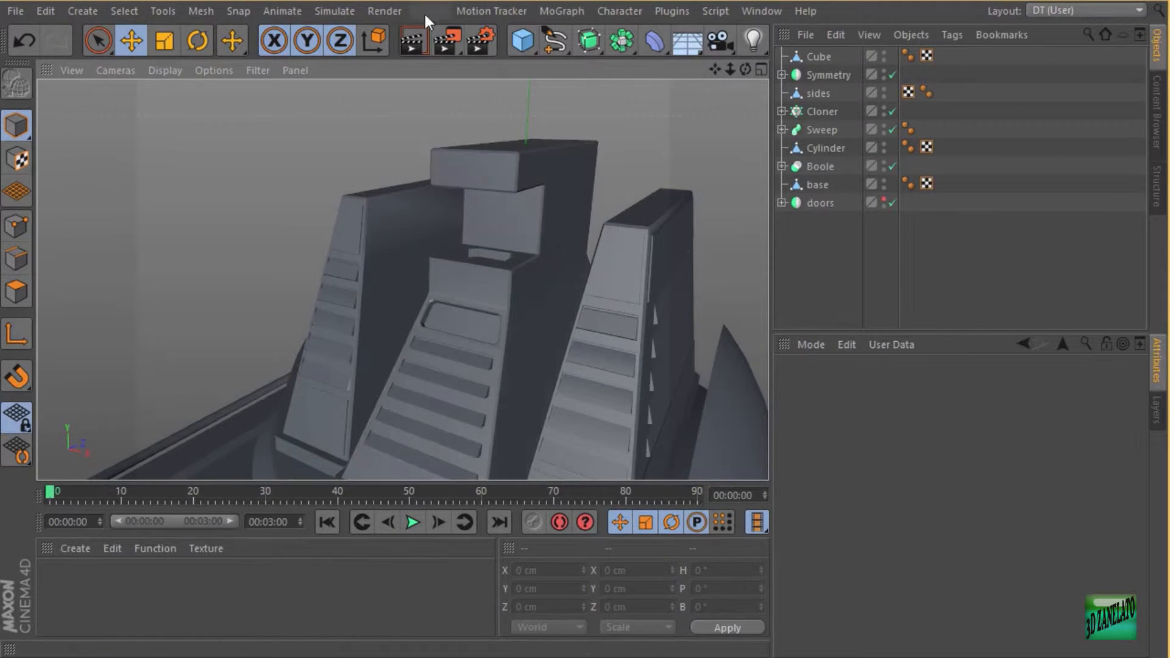
pyautogui.scroll(-4, 536, 175)
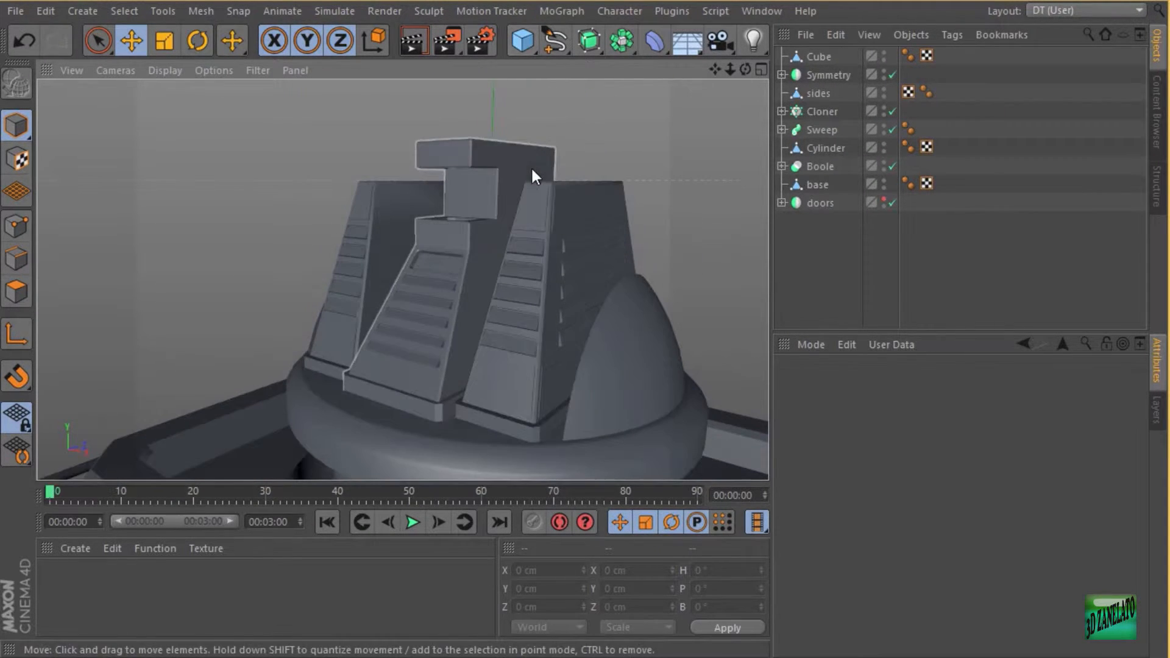
# Add a cylinder, raise it to about Y 155.3 cm, and shrink it to about 6.2 cm radius and 30.9 cm height.
pyautogui.click(522, 42)
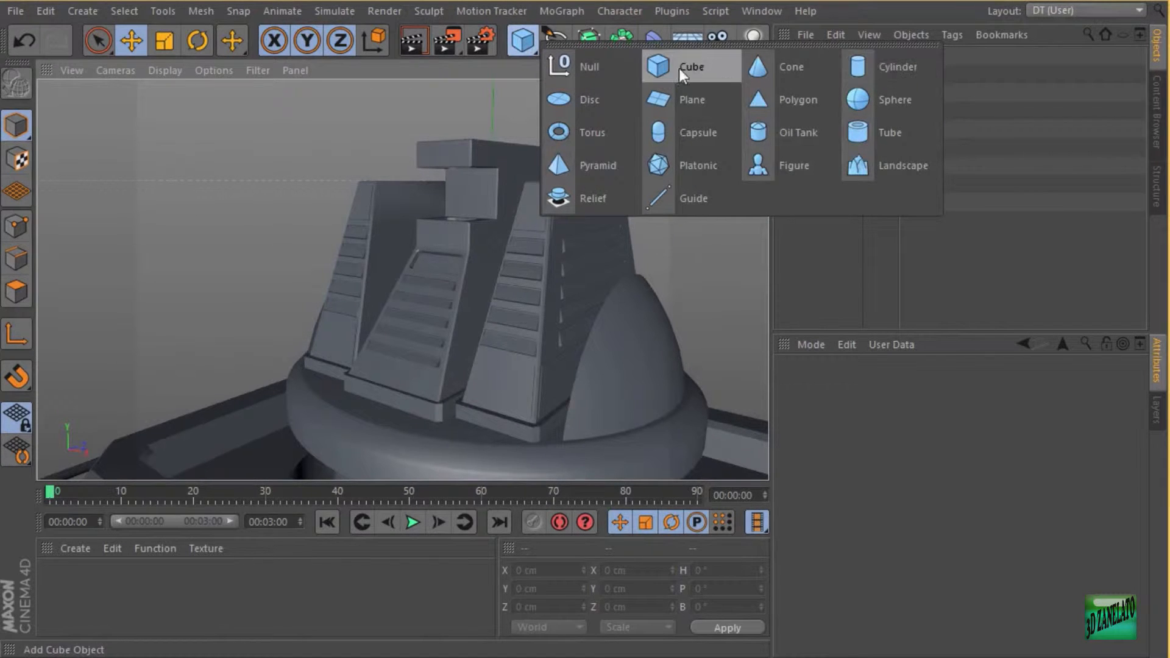
pyautogui.click(858, 65)
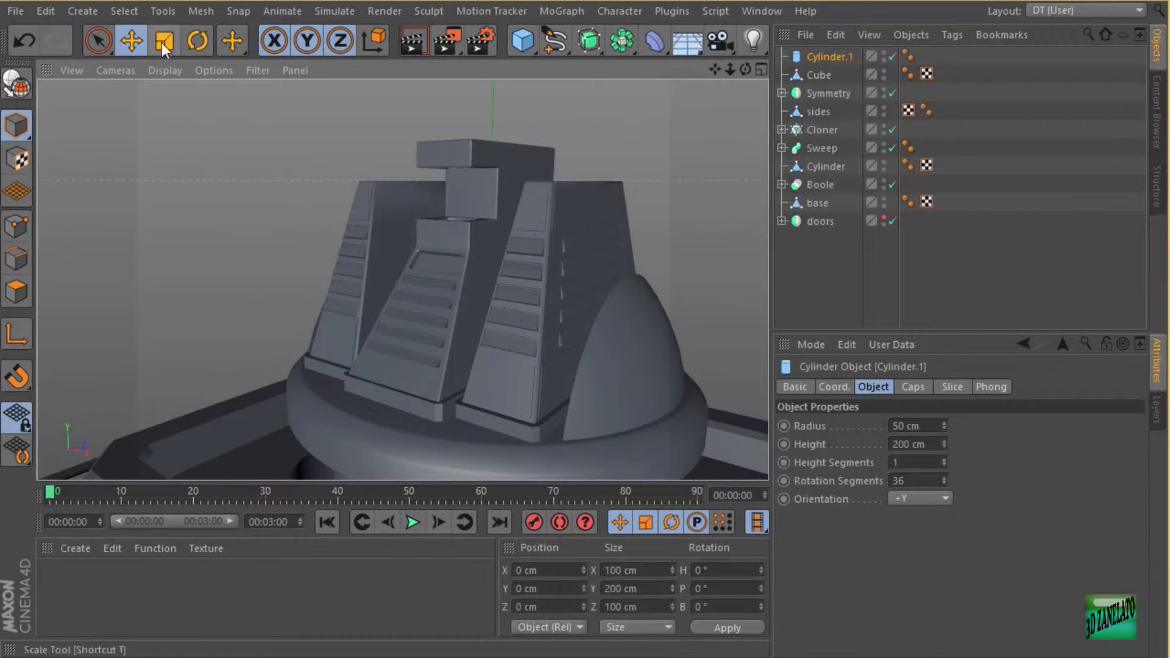
pyautogui.scroll(-5, 522, 315)
pyautogui.moveTo(527, 427); pyautogui.dragTo(537, 323)
pyautogui.scroll(6, 536, 324)
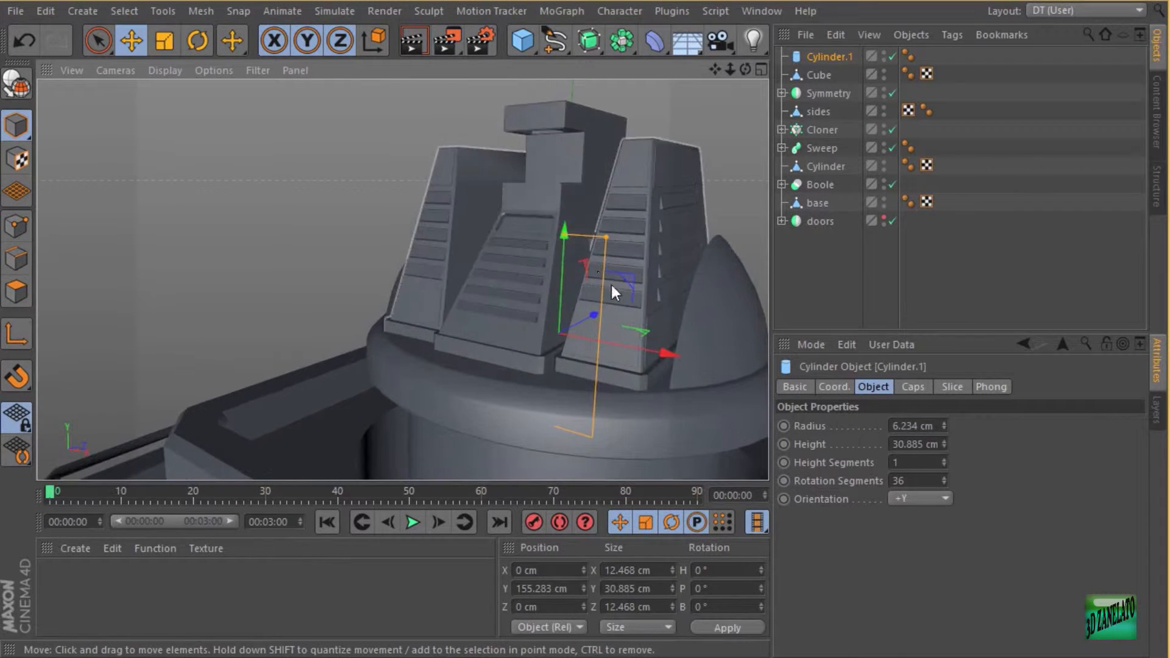
# Shrink the cylinder to about 2.8 cm radius and 7.6 cm height, and place it before the slats at about Y 170.9, Z -17.9 cm.
pyautogui.moveTo(563, 236); pyautogui.dragTo(530, 316)
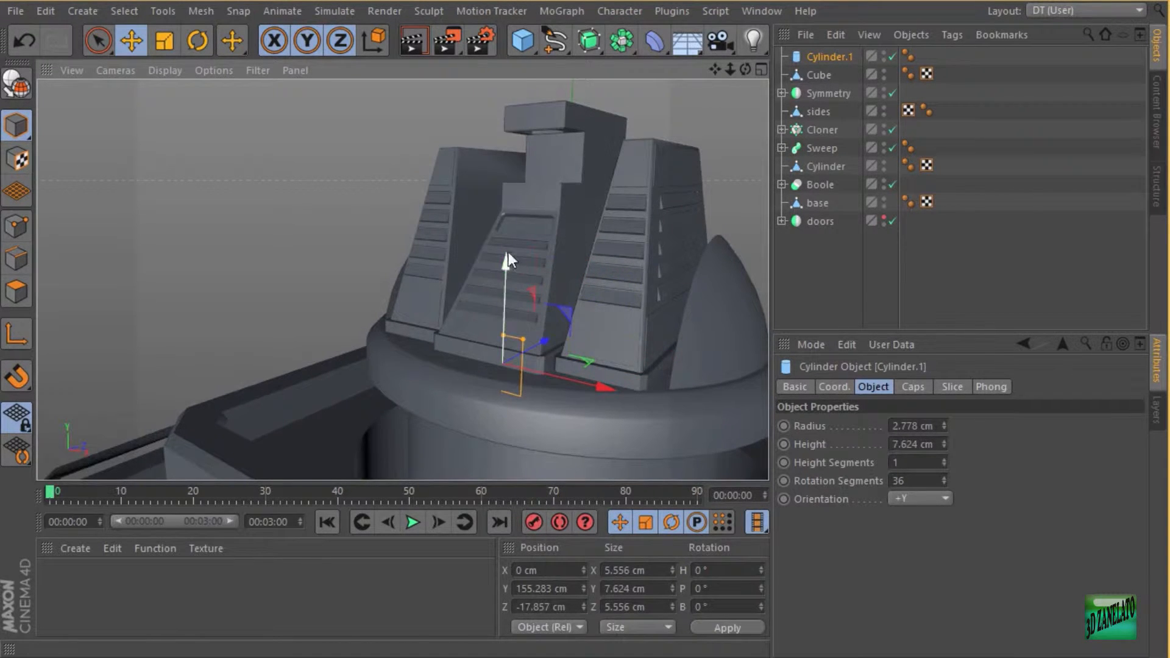
pyautogui.moveTo(509, 252); pyautogui.dragTo(508, 138)
pyautogui.keyDown('alt'); pyautogui.moveTo(508, 160); pyautogui.dragTo(571, 162, button='right'); pyautogui.keyUp('alt')
pyautogui.keyDown('alt'); pyautogui.moveTo(572, 162); pyautogui.dragTo(535, 173); pyautogui.keyUp('alt')
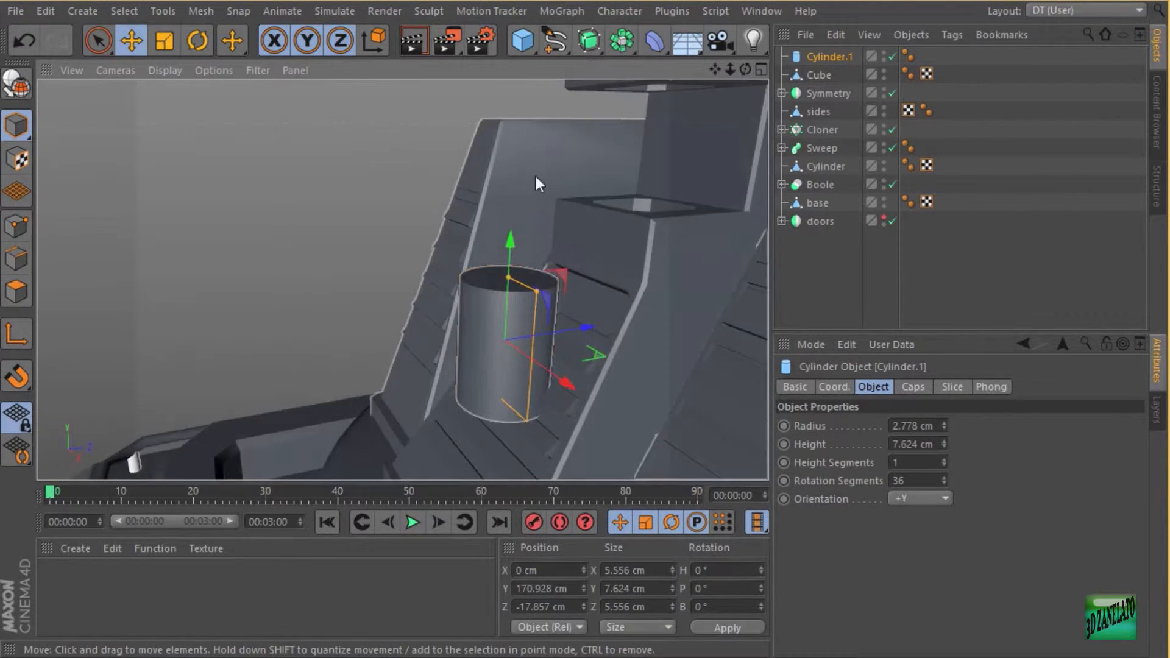
# Reduce the cylinder to a 0.52 cm radius and 3.62 cm height, with 20 rotation segments and 3 height segments.
pyautogui.moveTo(541, 299); pyautogui.dragTo(523, 319)
pyautogui.keyDown('alt'); pyautogui.moveTo(543, 292); pyautogui.dragTo(540, 206, button='middle'); pyautogui.keyUp('alt')
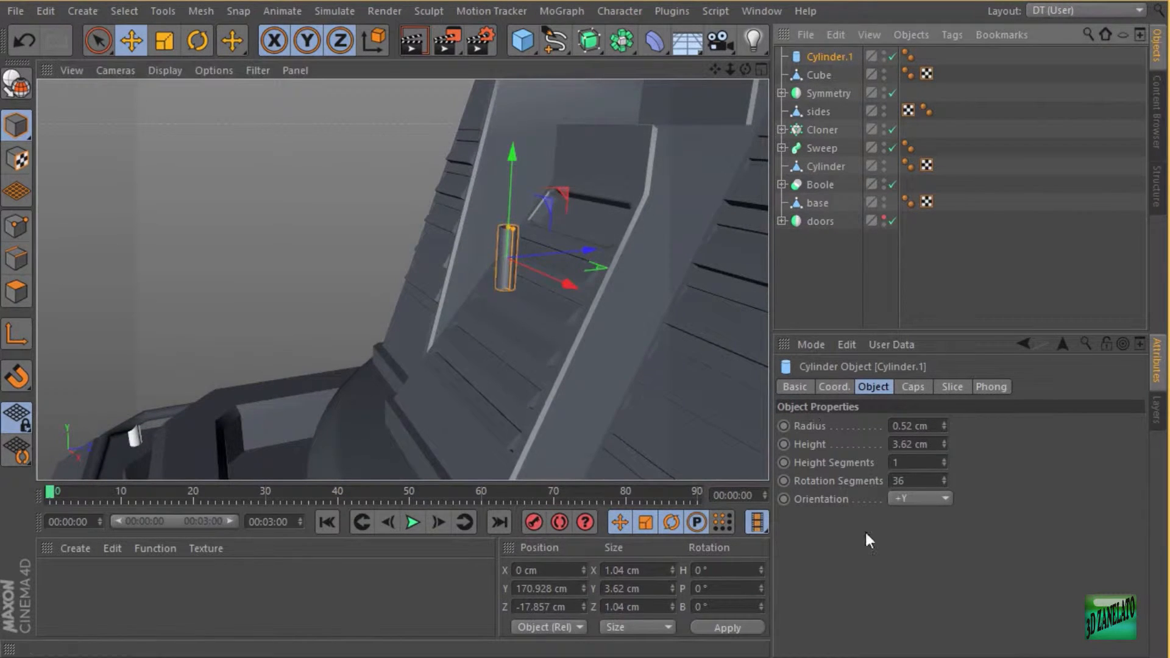
pyautogui.click(920, 480)
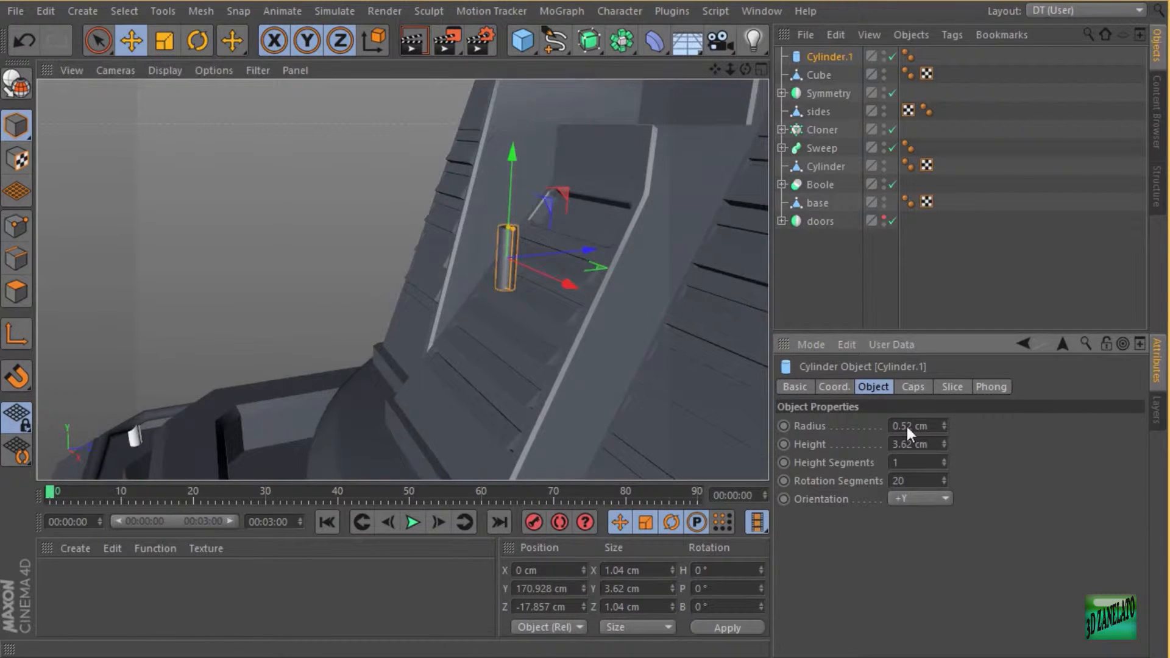
pyautogui.scroll(4, 350, 286)
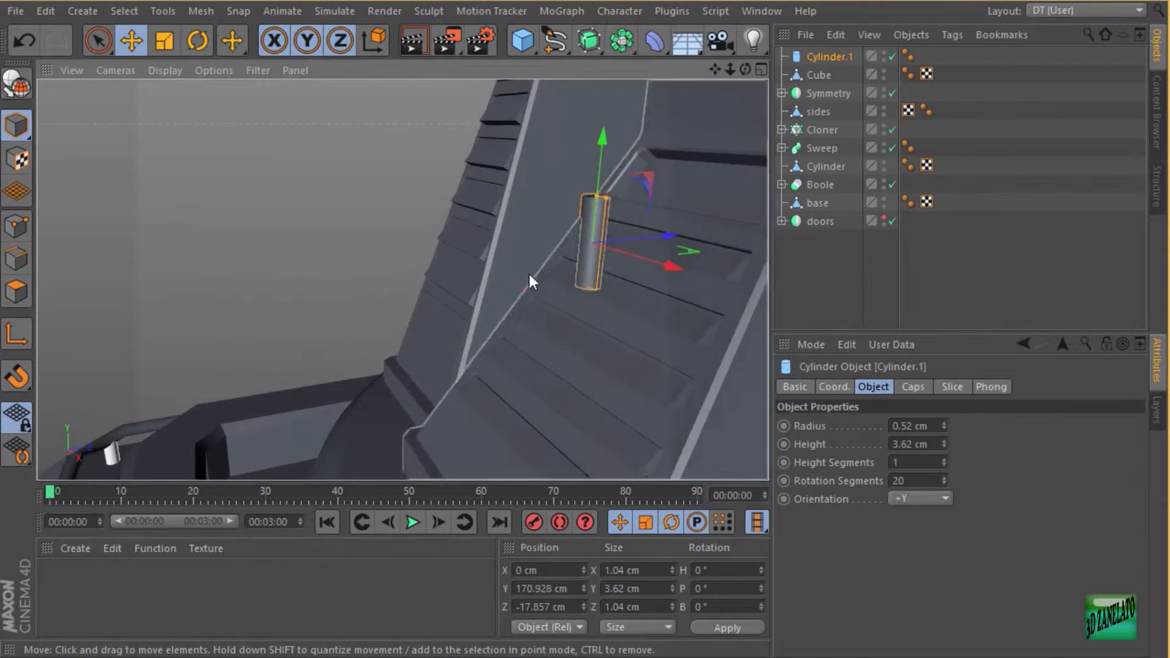
pyautogui.keyDown('alt'); pyautogui.moveTo(529, 273); pyautogui.dragTo(400, 290, button='middle'); pyautogui.keyUp('alt')
pyautogui.keyDown('alt'); pyautogui.moveTo(400, 291); pyautogui.dragTo(405, 302); pyautogui.keyUp('alt')
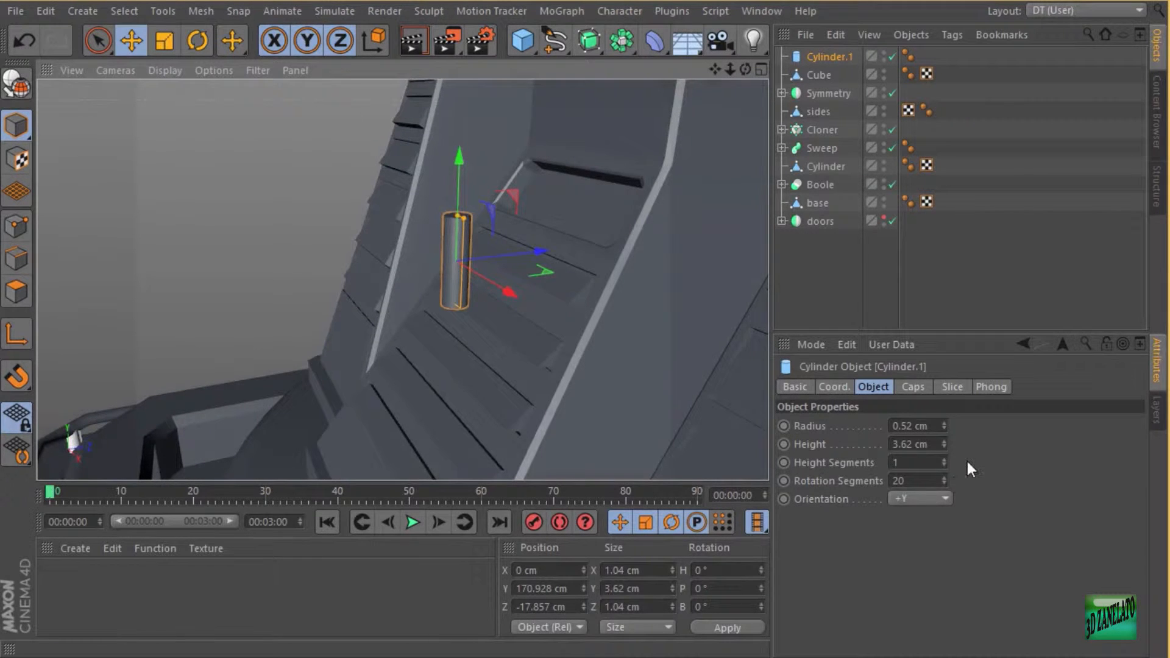
pyautogui.click(945, 459)
pyautogui.click(944, 460)
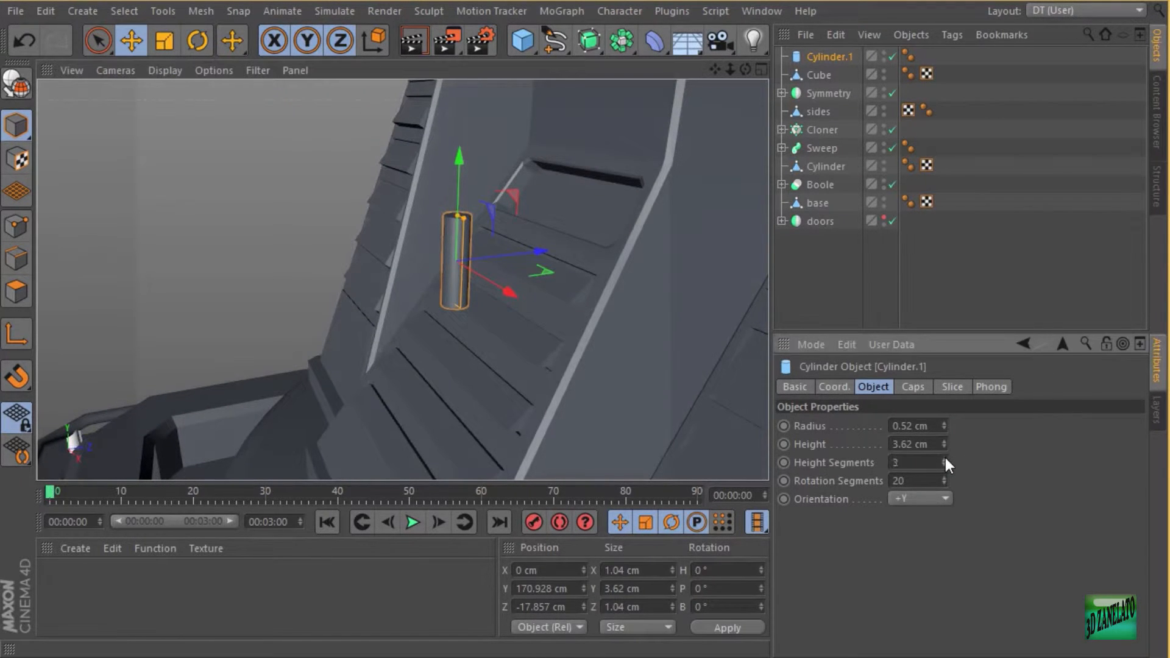
# Make the small cylinder editable and rename it connector.
pyautogui.press('c')
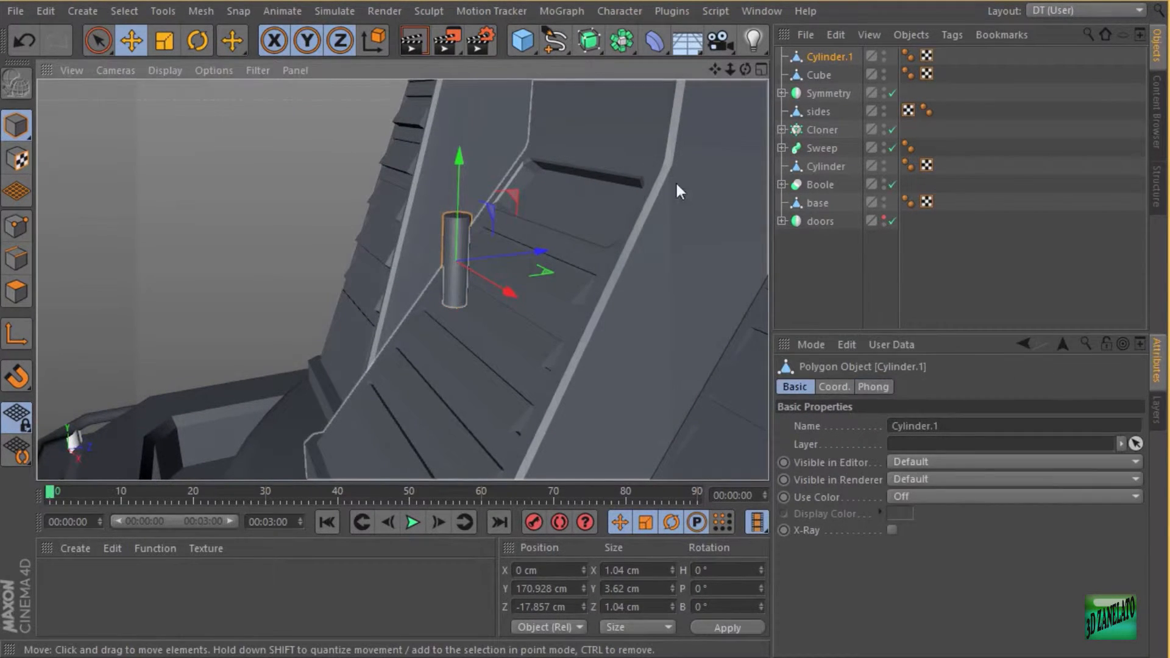
pyautogui.doubleClick(849, 60)
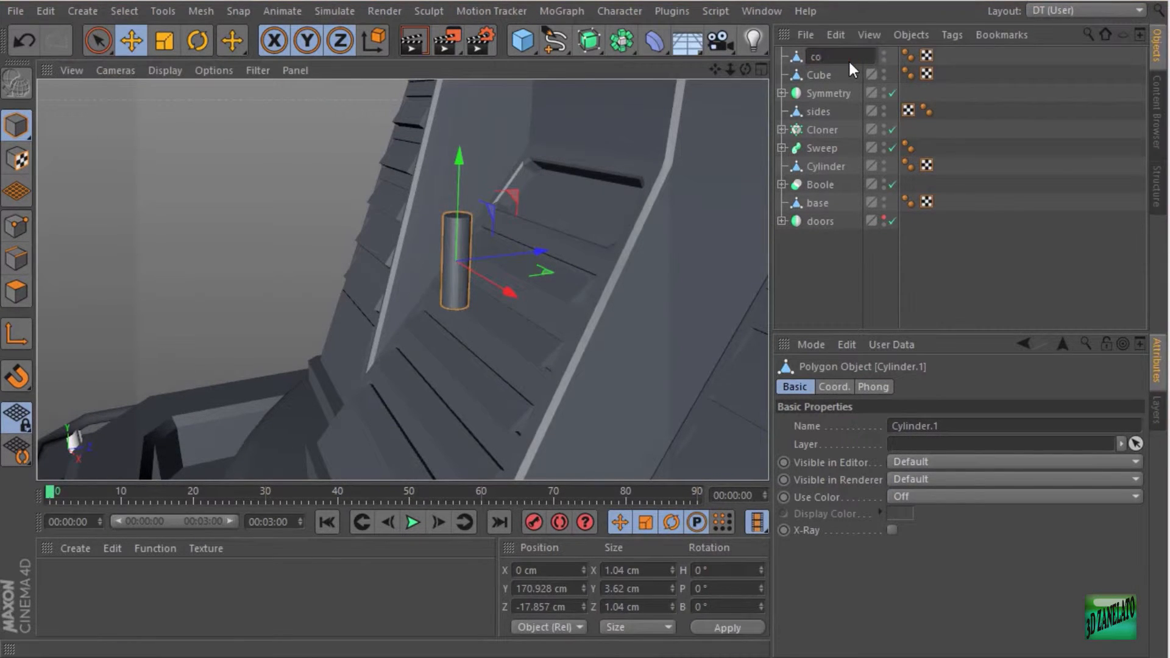
pyautogui.write('connector')
pyautogui.press('Return')
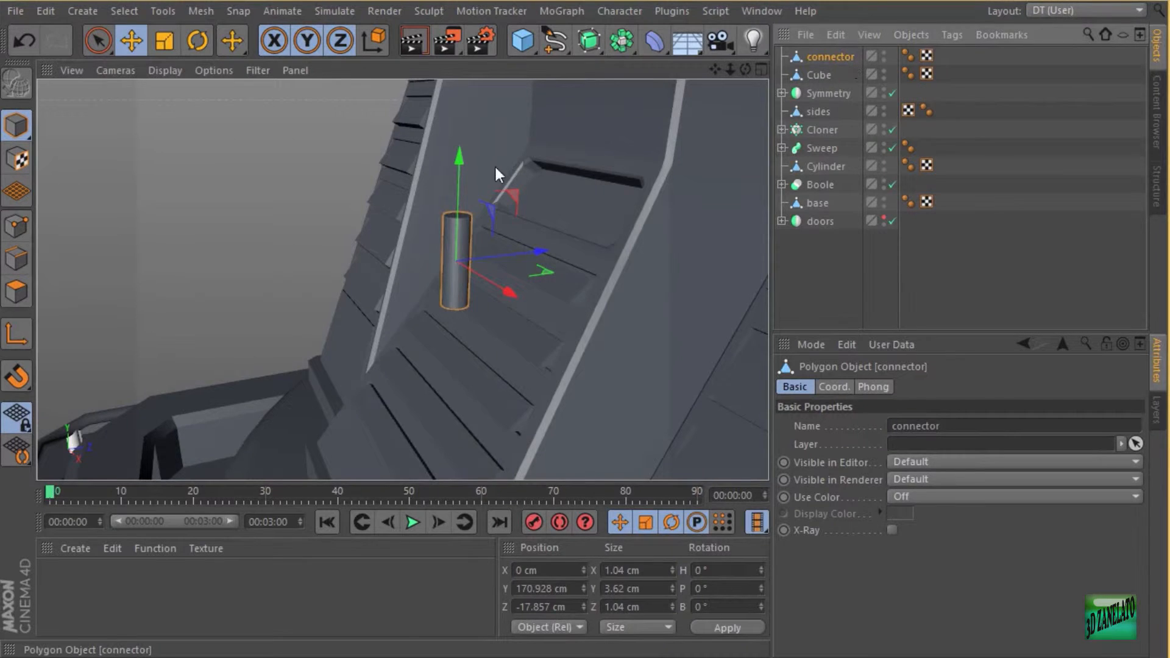
# Loop-select the lower two polygon bands of the connector and extrude them outward by about 0.2 cm.
pyautogui.click(17, 291)
pyautogui.scroll(5, 539, 250)
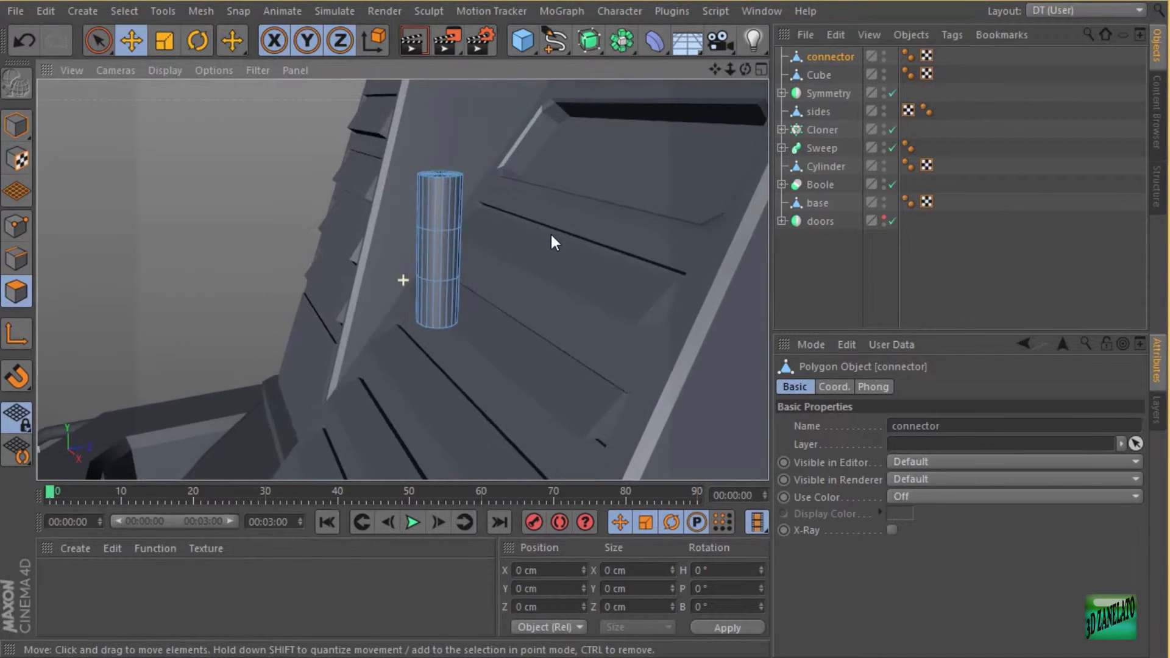
pyautogui.press('u')
pyautogui.press('l')
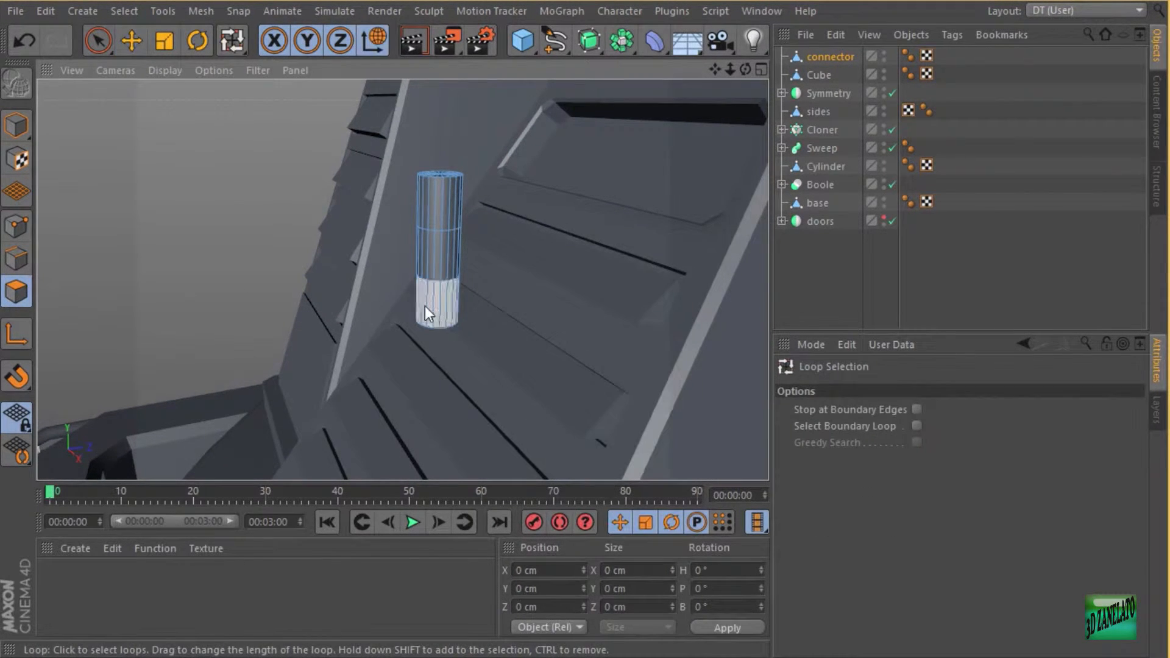
pyautogui.click(425, 306)
pyautogui.keyDown('shift'); pyautogui.click(439, 263); pyautogui.keyUp('shift')
pyautogui.rightClick(566, 243)
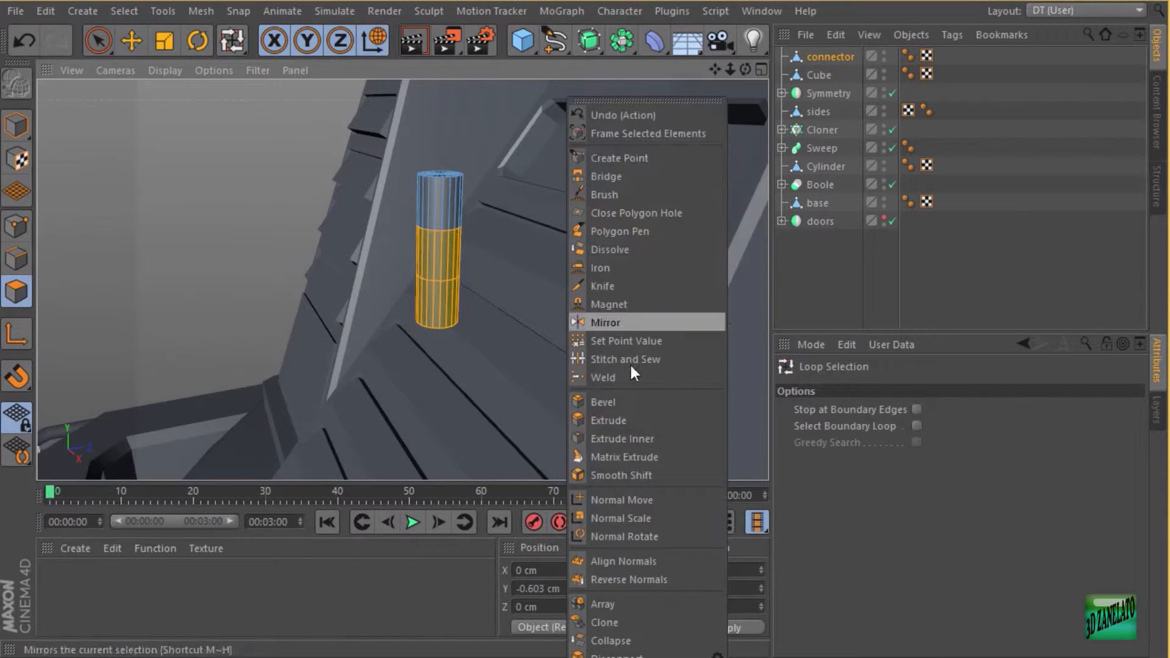
pyautogui.click(646, 419)
pyautogui.moveTo(566, 284); pyautogui.dragTo(573, 285)
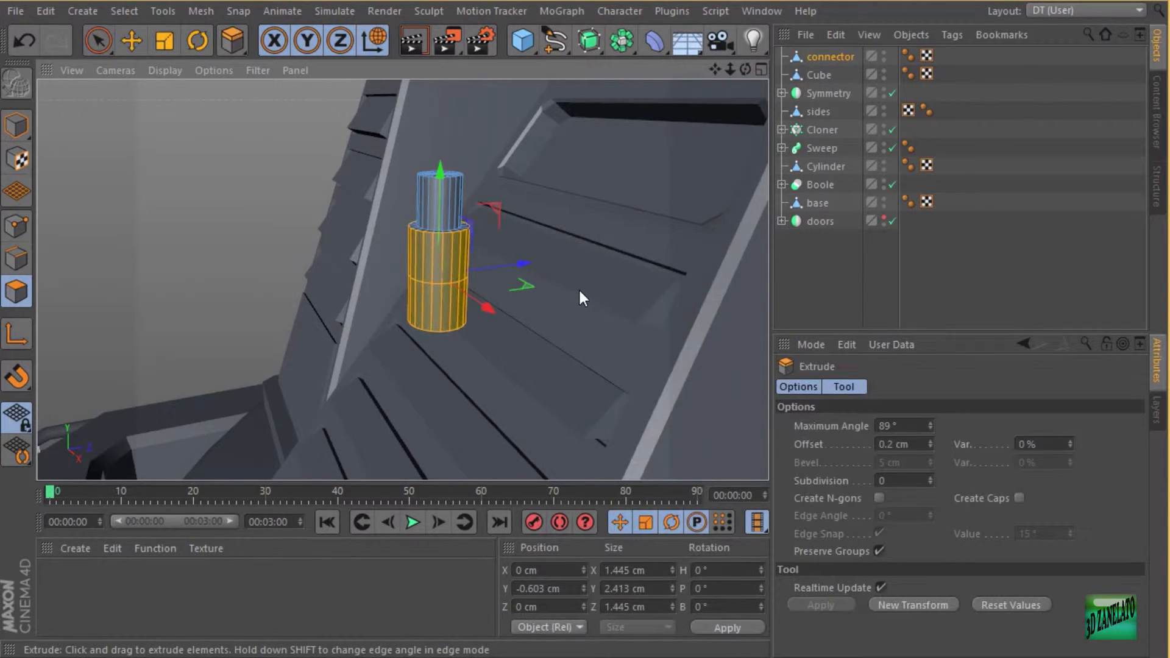
# Bevel the extruded lower bands of the connector with an offset and extrusion of about 0.19 cm.
pyautogui.rightClick(579, 288)
pyautogui.click(651, 404)
pyautogui.moveTo(553, 327); pyautogui.dragTo(572, 338)
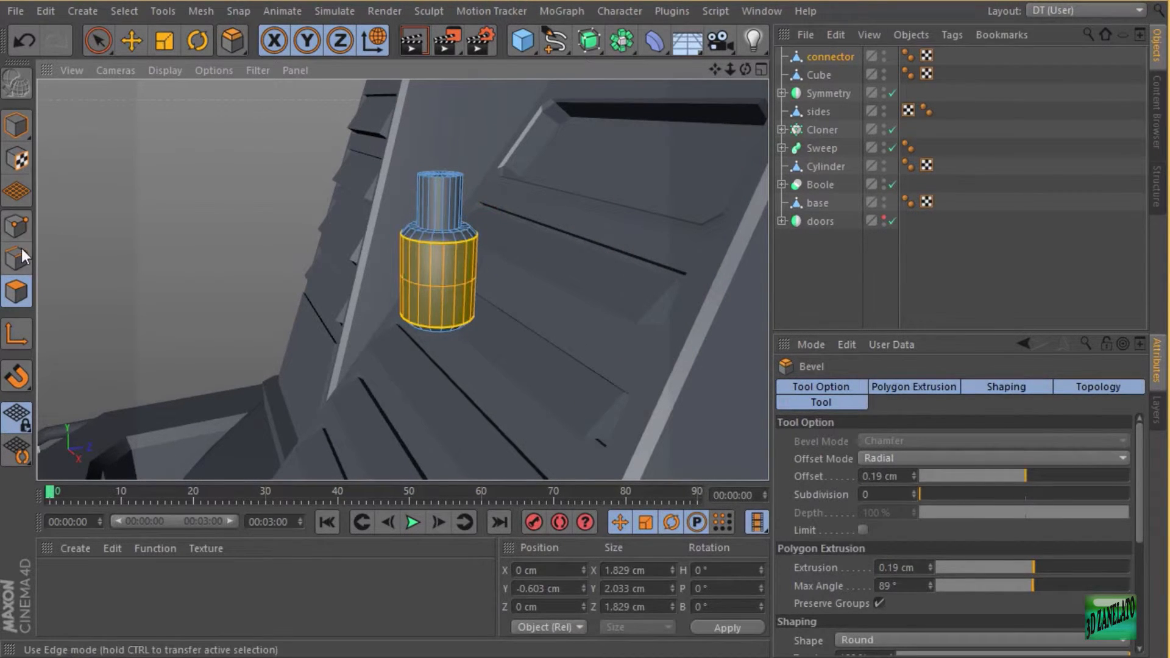
# Loop-select the edge ring around the connector's top cap.
pyautogui.click(18, 257)
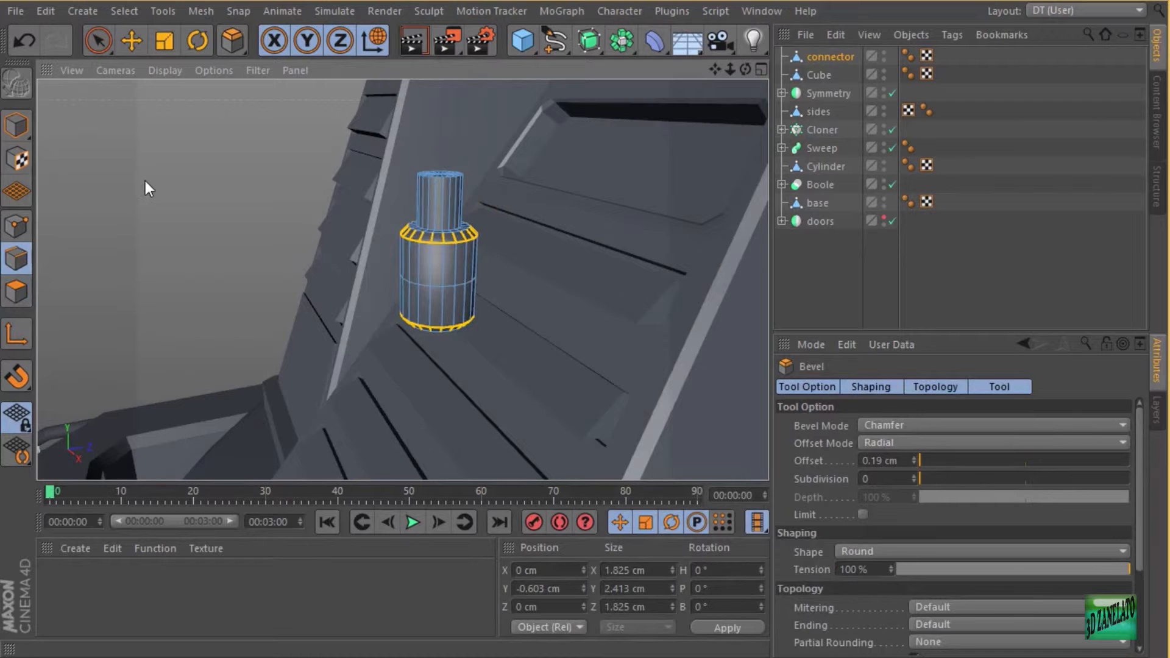
pyautogui.press('u')
pyautogui.press('l')
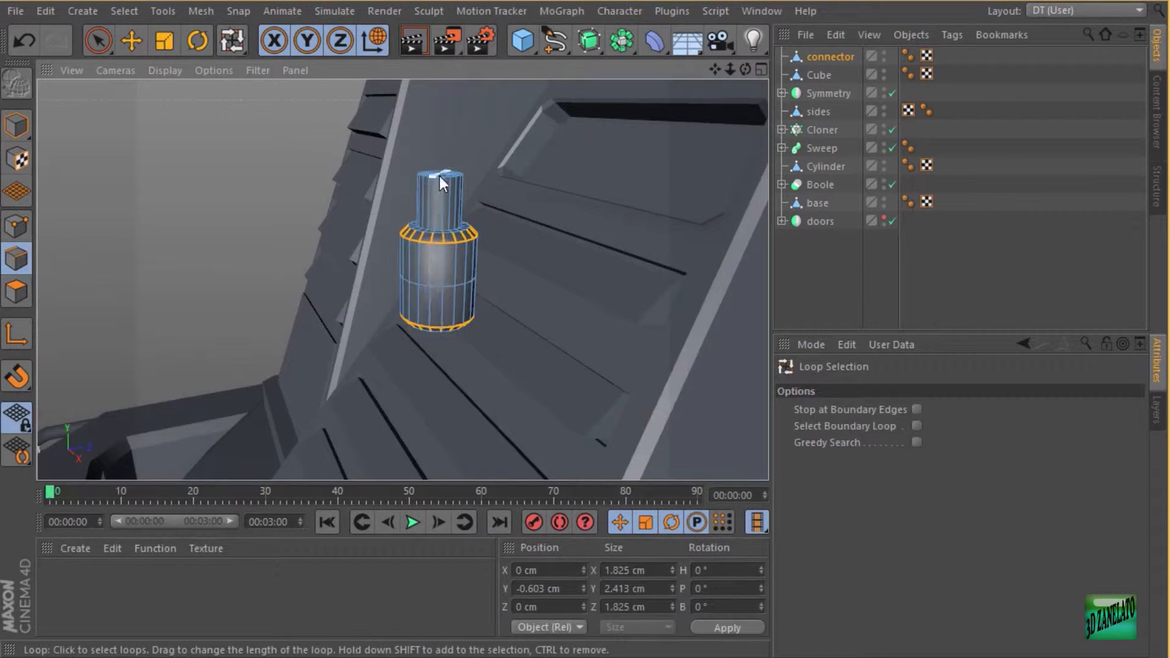
pyautogui.scroll(5, 437, 178)
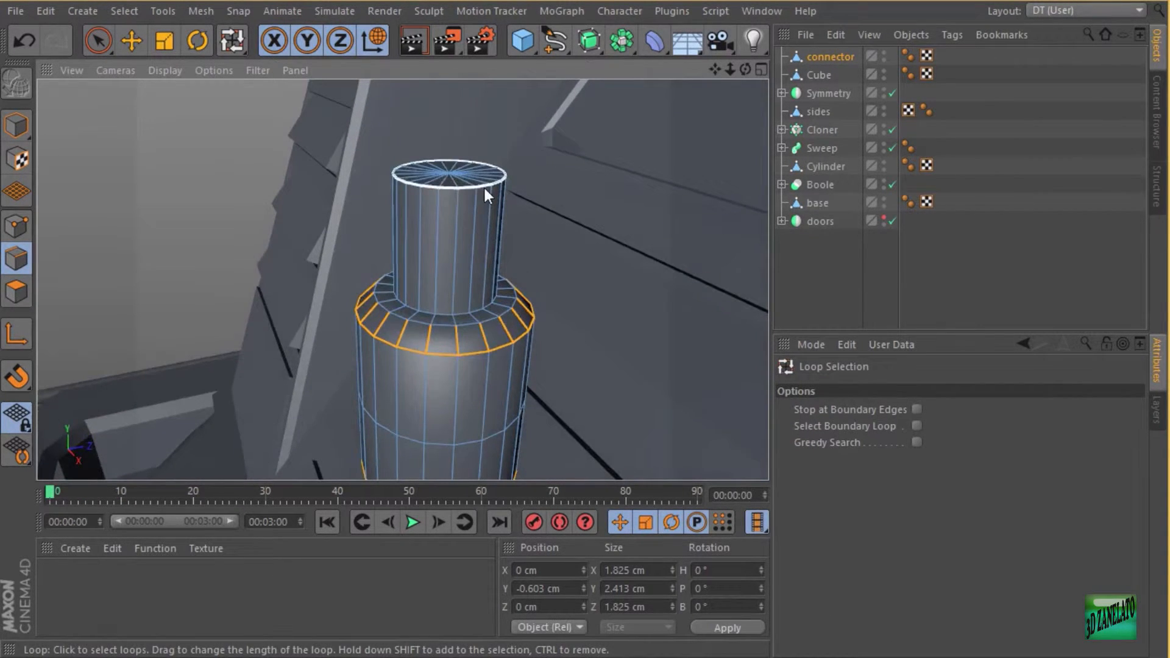
pyautogui.click(484, 188)
# Try to bevel the connector's top rim with an offset of about 0.23 cm, and undo it.
pyautogui.rightClick(508, 124)
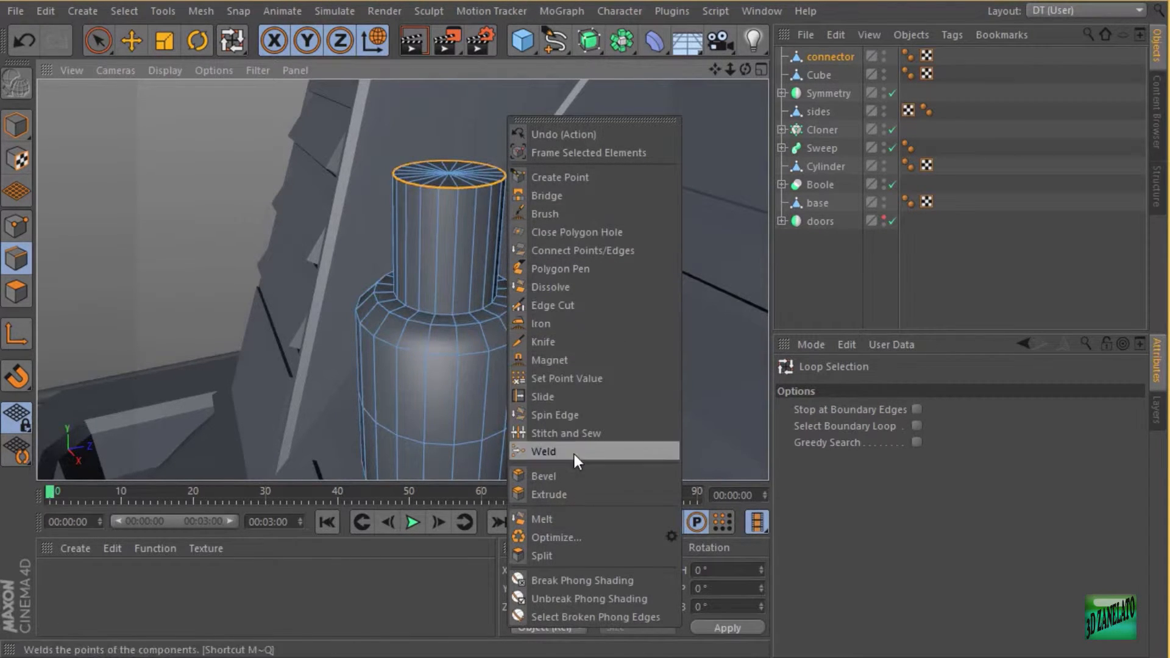
pyautogui.click(543, 476)
pyautogui.moveTo(559, 141); pyautogui.dragTo(579, 144)
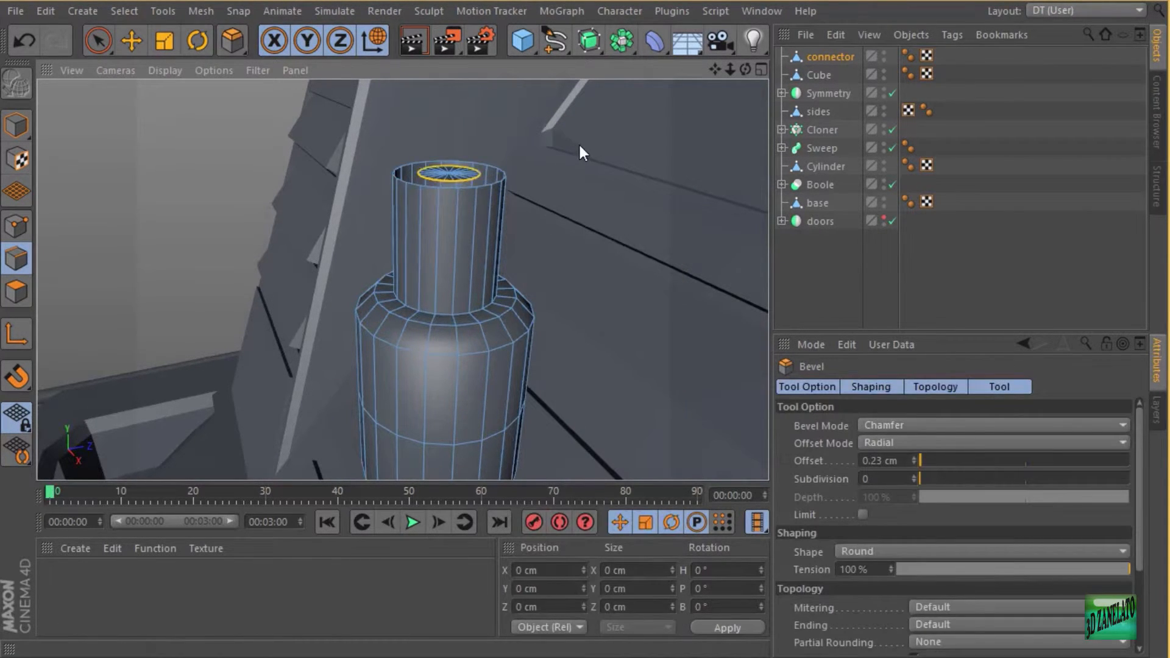
pyautogui.hotkey('ctrl', 'z')
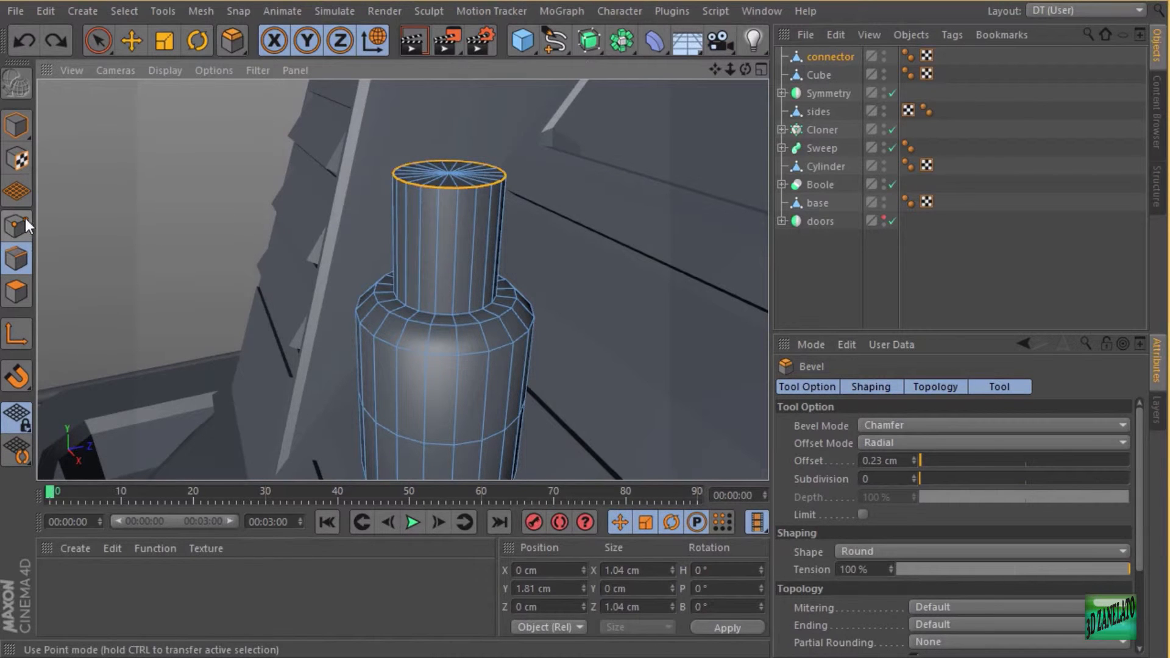
# Select all points of the connector and run Optimize on them.
pyautogui.click(831, 57)
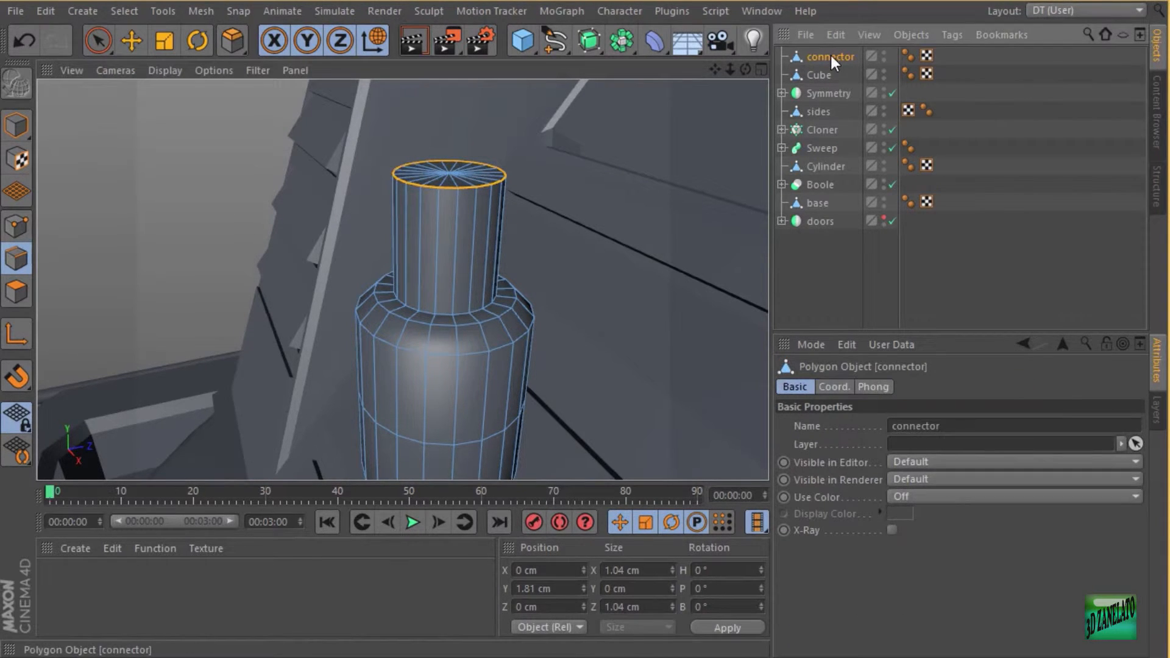
pyautogui.click(17, 226)
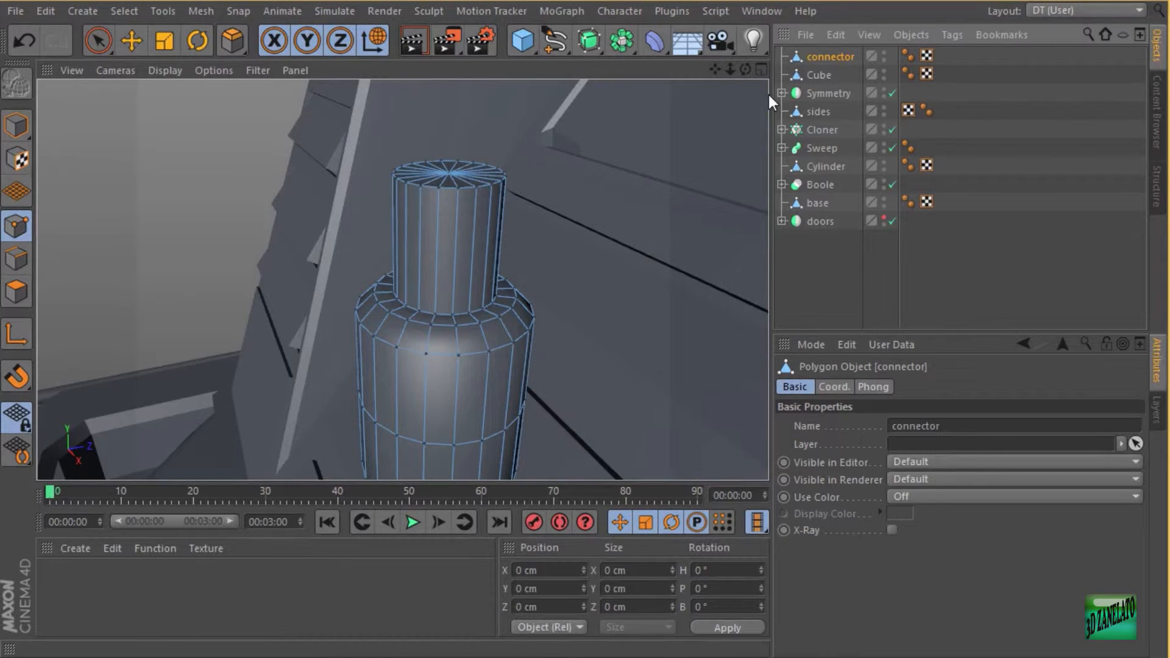
pyautogui.hotkey('ctrl', 'a')
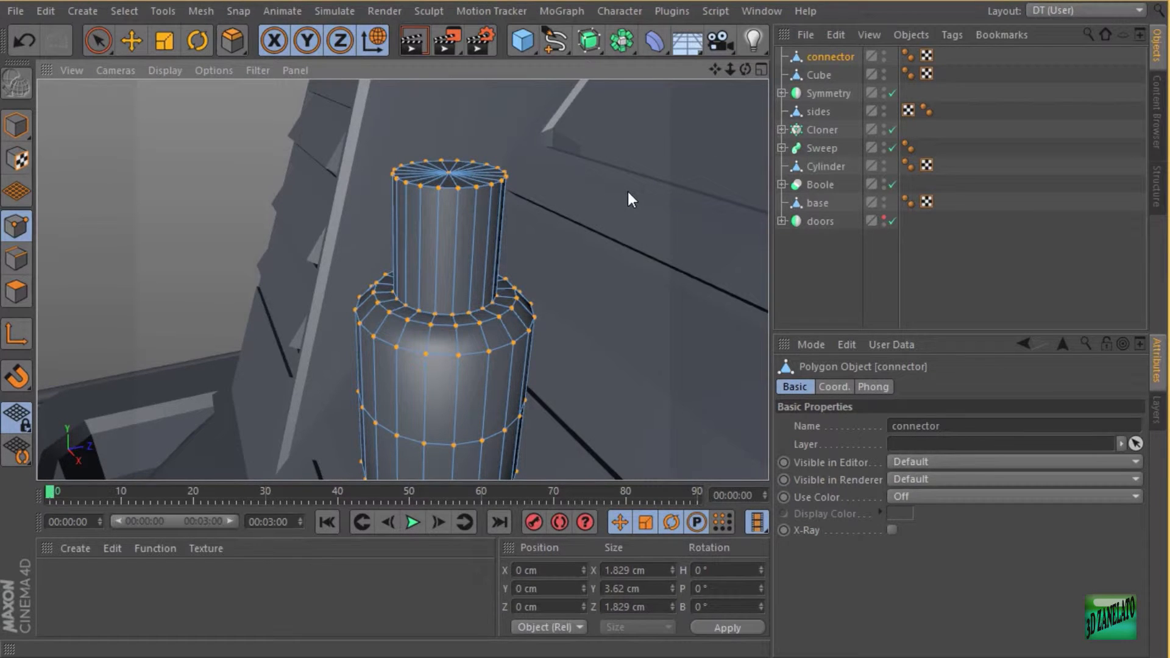
pyautogui.rightClick(529, 110)
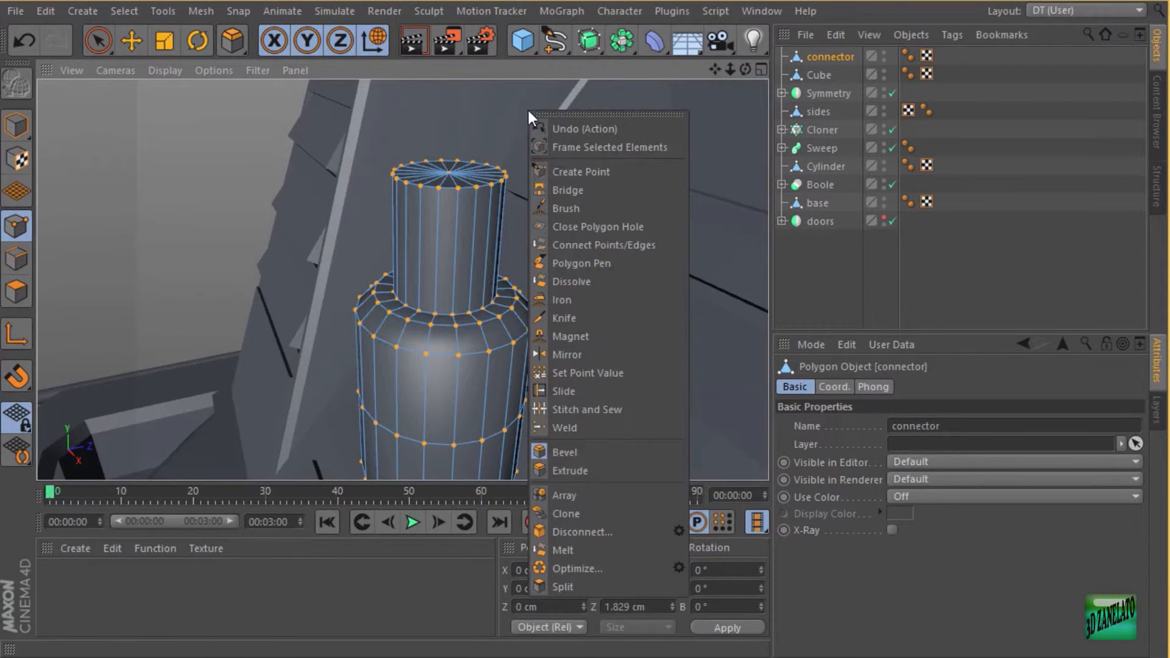
pyautogui.click(579, 569)
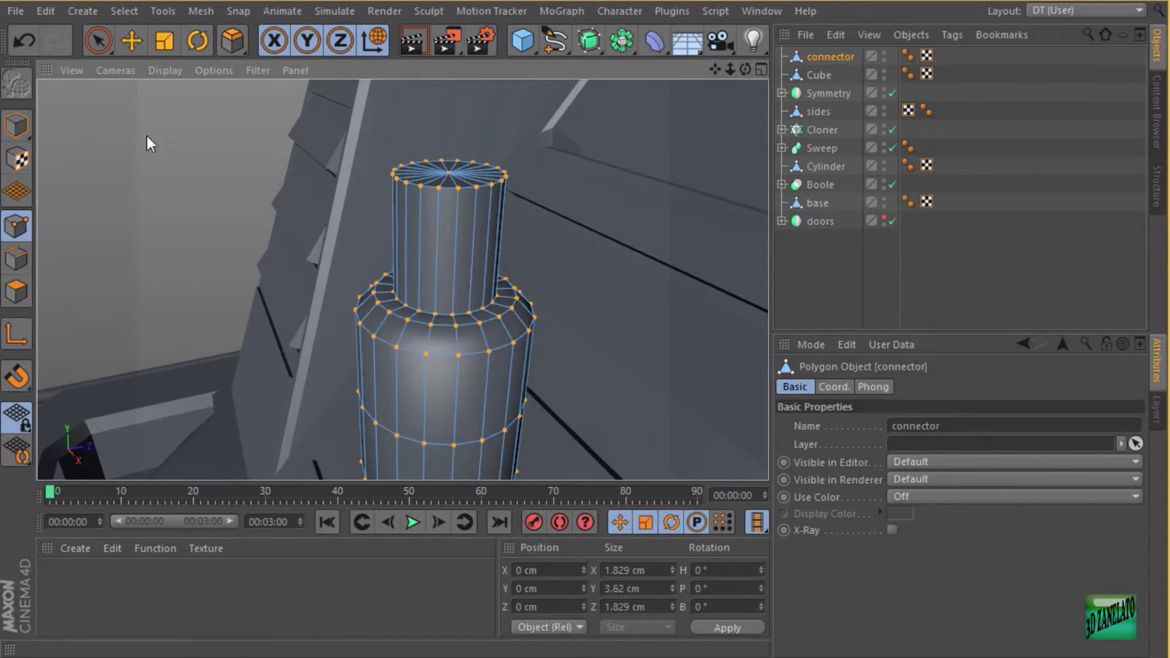
# Bevel the selected top rim edges of the connector with an offset of about 0.07 cm.
pyautogui.click(23, 289)
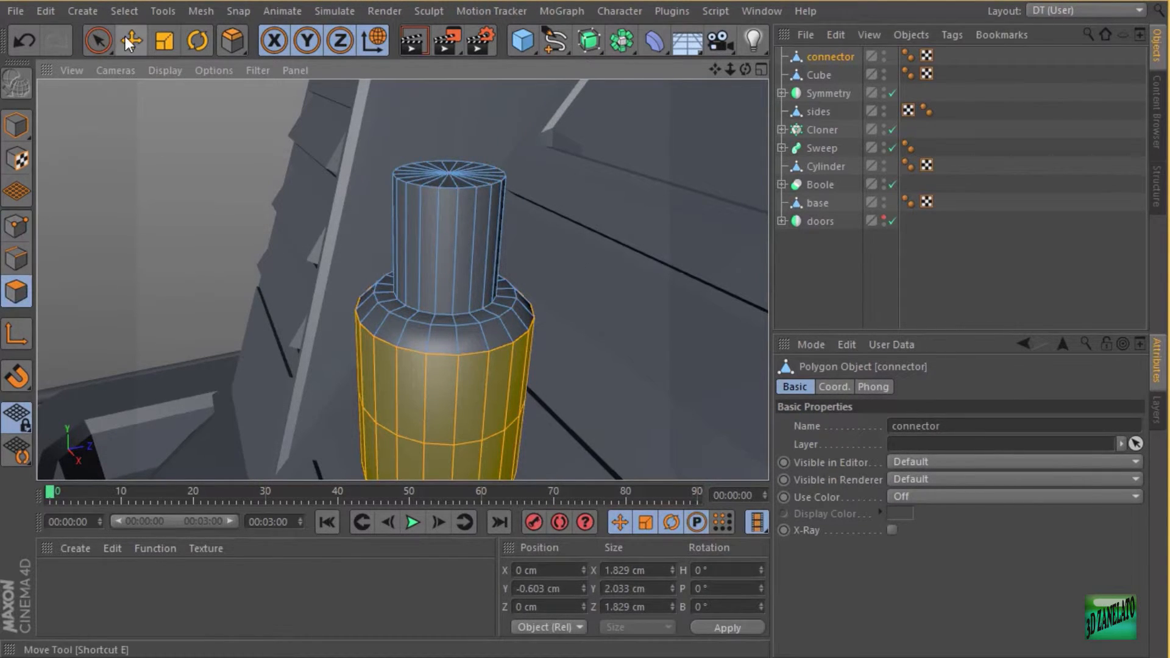
pyautogui.click(16, 259)
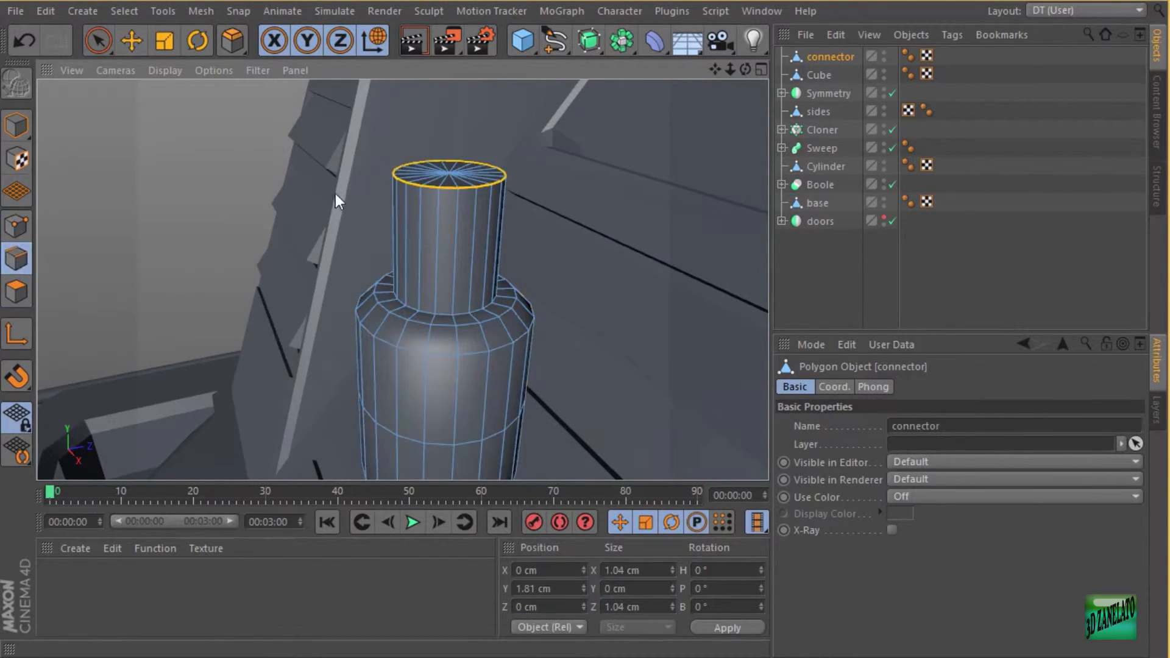
pyautogui.rightClick(518, 131)
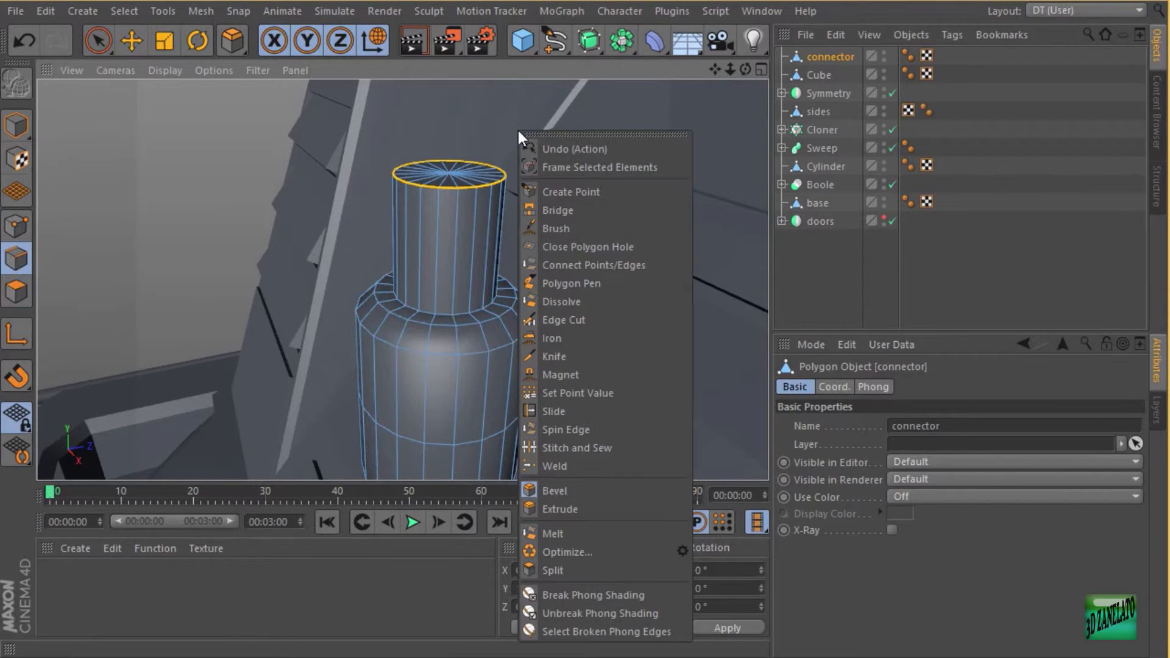
pyautogui.click(586, 492)
pyautogui.moveTo(566, 141)
pyautogui.mouseDown()
pyautogui.moveTo(577, 144)
pyautogui.moveTo(572, 158)
pyautogui.mouseUp()
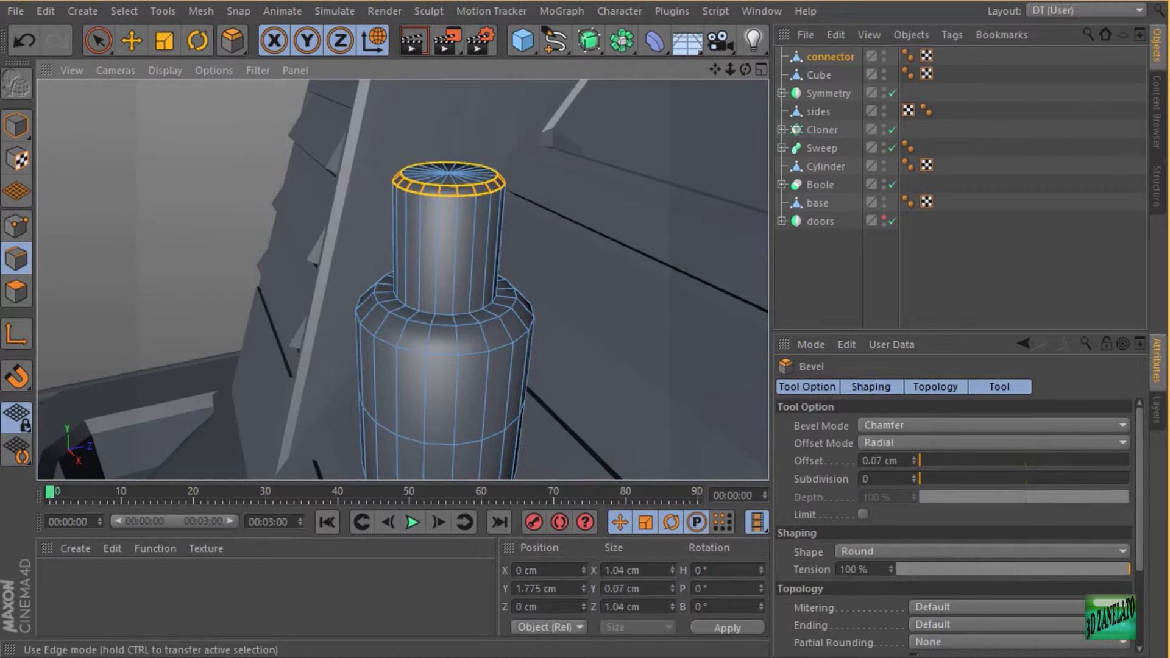
# Try to inset the connector's top cap polygons with Extrude Inner by about 0.15 cm, and undo it.
pyautogui.click(17, 291)
pyautogui.click(97, 40)
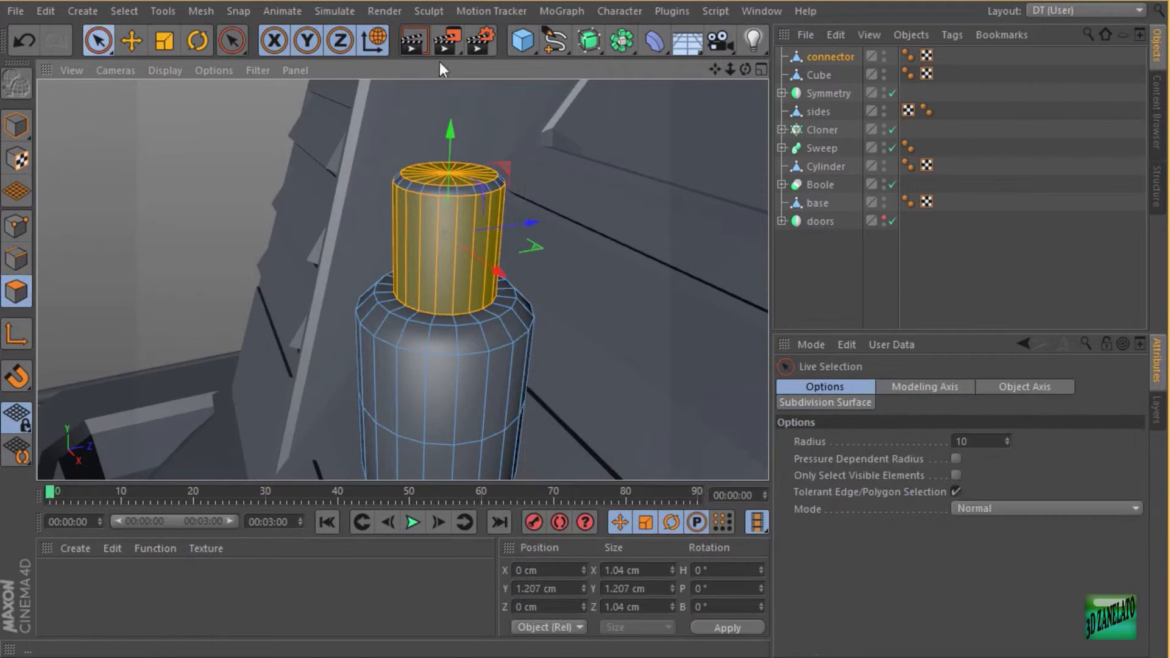
pyautogui.keyDown('alt'); pyautogui.moveTo(528, 111); pyautogui.dragTo(462, 195); pyautogui.keyUp('alt')
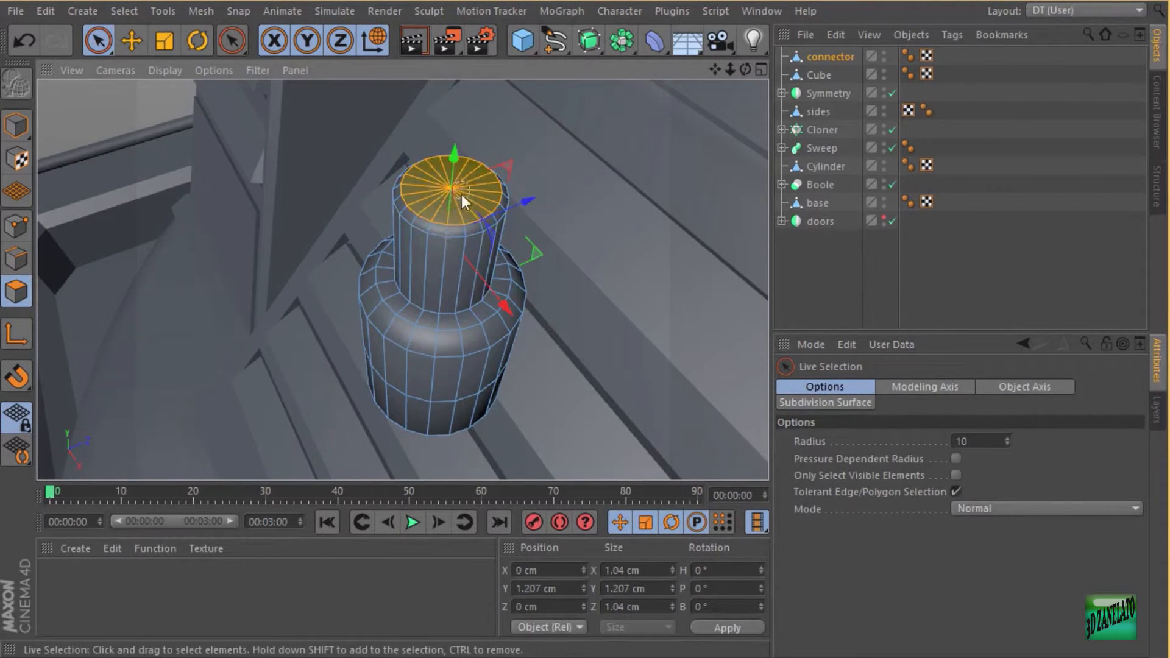
pyautogui.rightClick(548, 131)
pyautogui.click(613, 438)
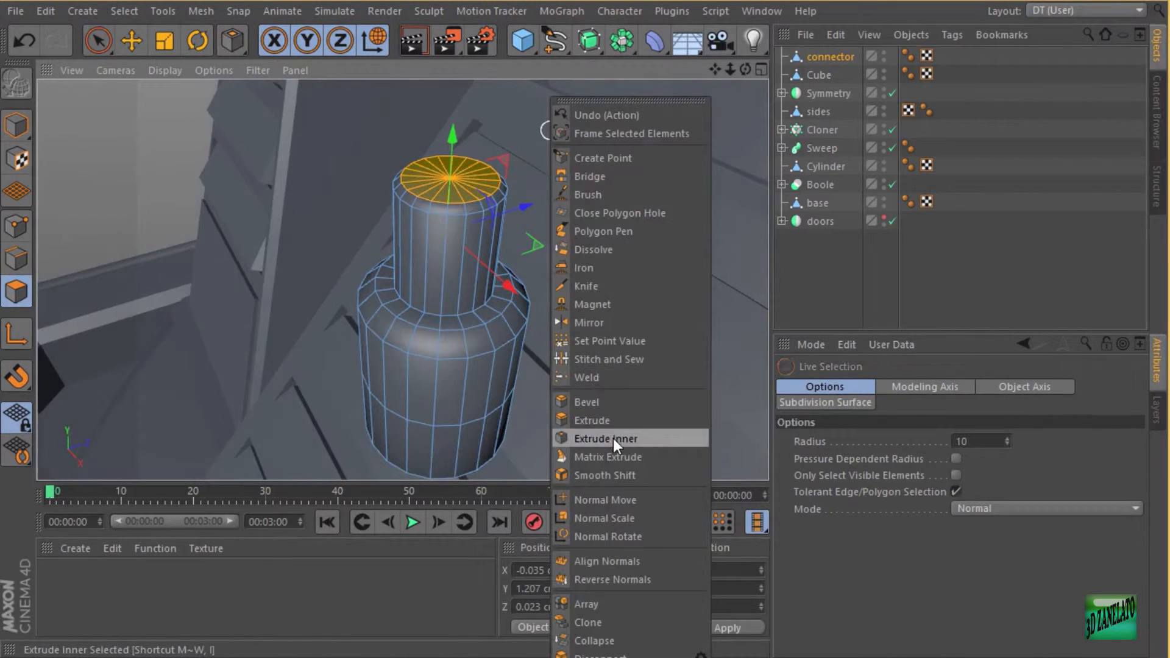
pyautogui.moveTo(616, 125); pyautogui.dragTo(602, 144)
pyautogui.hotkey('ctrl', 'z')
# Turn on Preserve Groups for the Extrude Inner tool.
pyautogui.rightClick(602, 141)
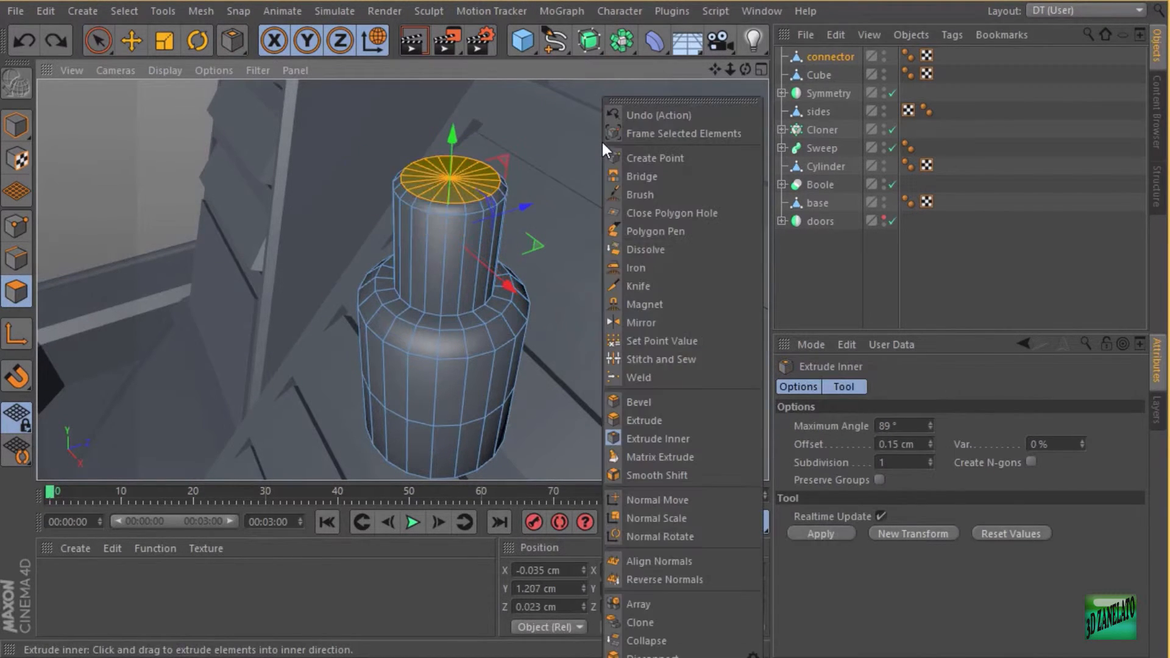
pyautogui.click(663, 439)
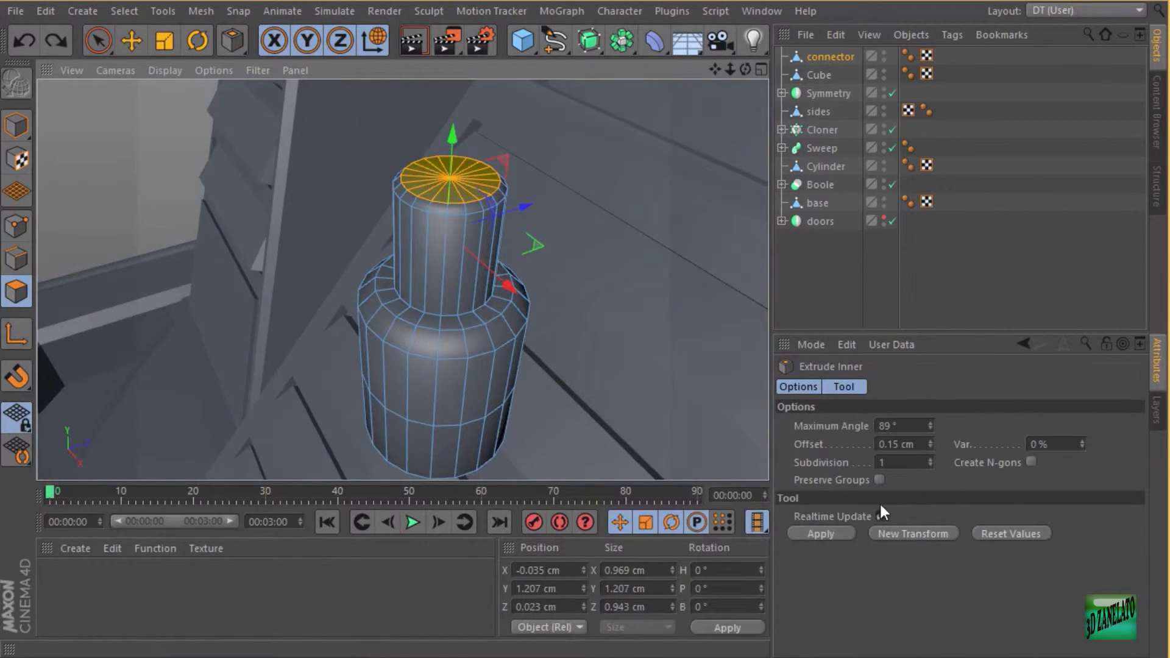
pyautogui.click(879, 480)
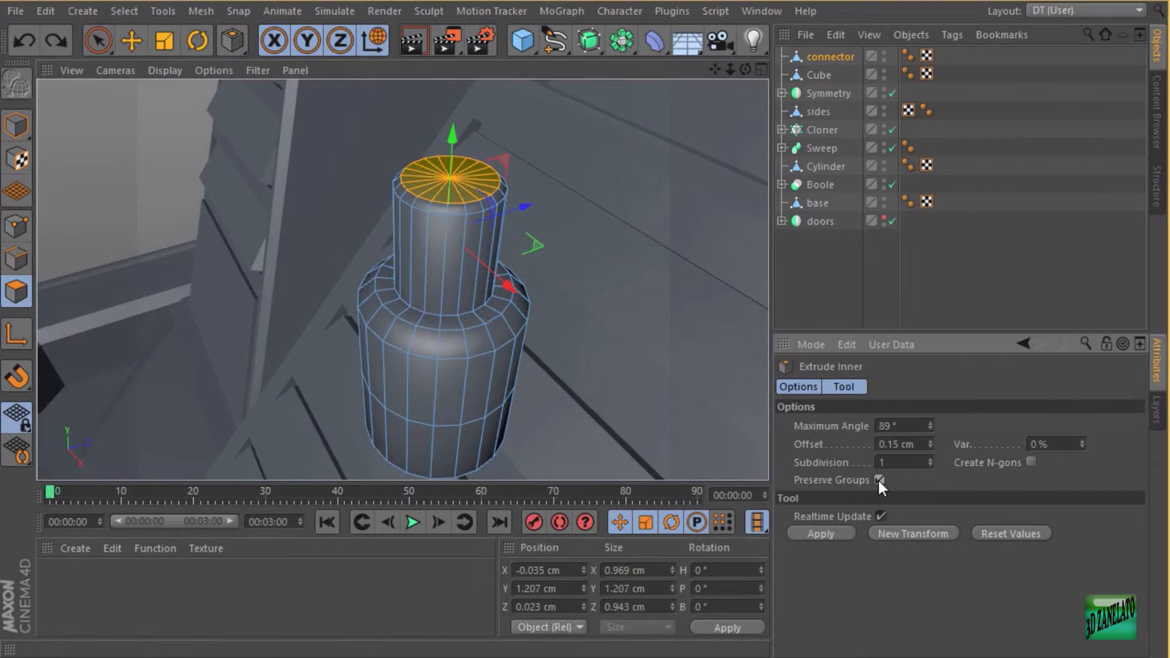
# Try to inset the selected cap polygons by about 0.1 cm and extrude them about -0.33 cm, and undo both.
pyautogui.moveTo(568, 148); pyautogui.dragTo(564, 151)
pyautogui.rightClick(565, 151)
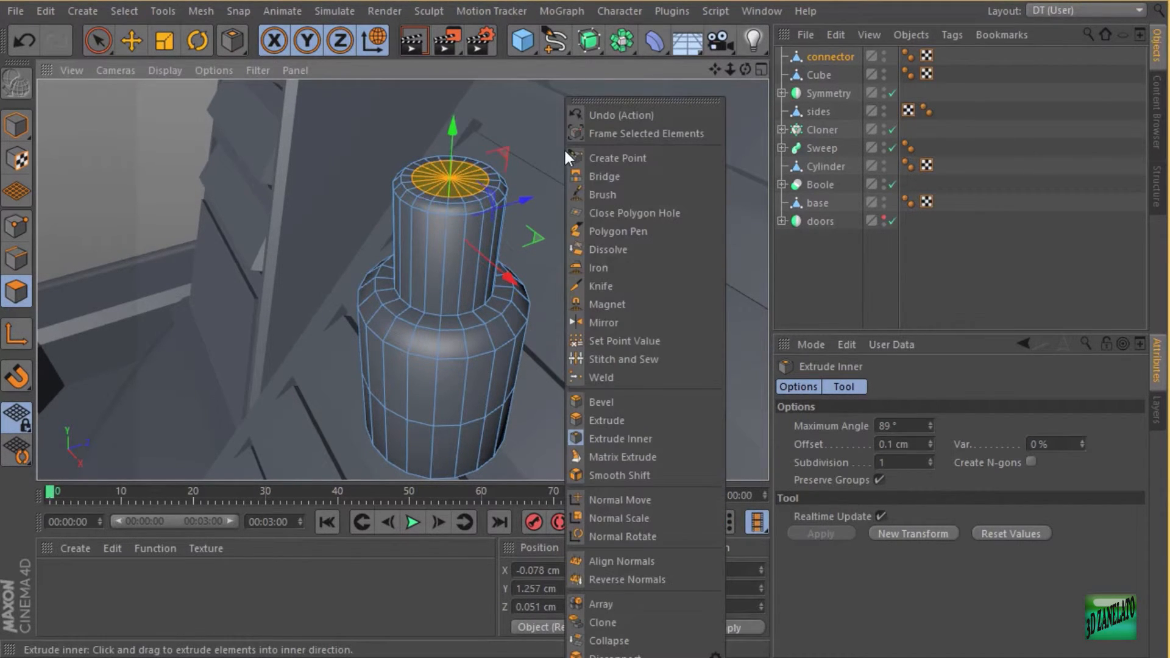
pyautogui.click(612, 420)
pyautogui.moveTo(612, 200); pyautogui.dragTo(582, 243)
pyautogui.hotkey('ctrl', 'z')
pyautogui.keyDown('alt'); pyautogui.moveTo(583, 162); pyautogui.dragTo(810, 210); pyautogui.keyUp('alt')
pyautogui.hotkey('ctrl', 'z')
pyautogui.hotkey('ctrl', 'z')
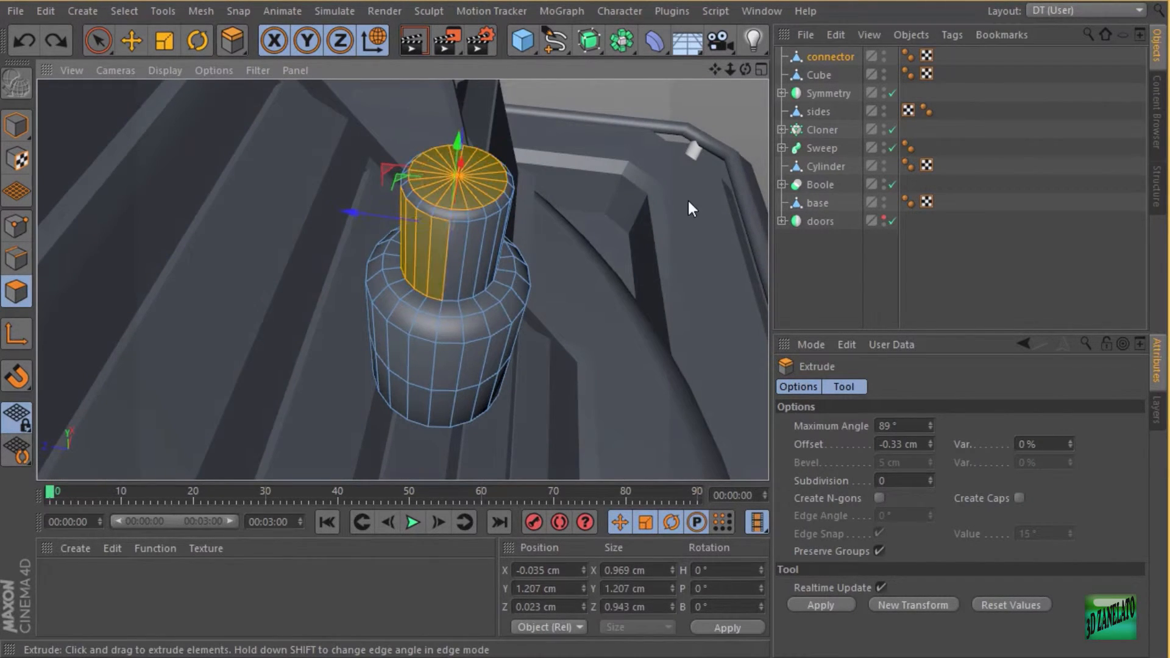
# Limit Live Selection to visible elements and select only the polygons of the connector's top cap.
pyautogui.keyDown('alt'); pyautogui.moveTo(610, 185); pyautogui.dragTo(451, 159); pyautogui.keyUp('alt')
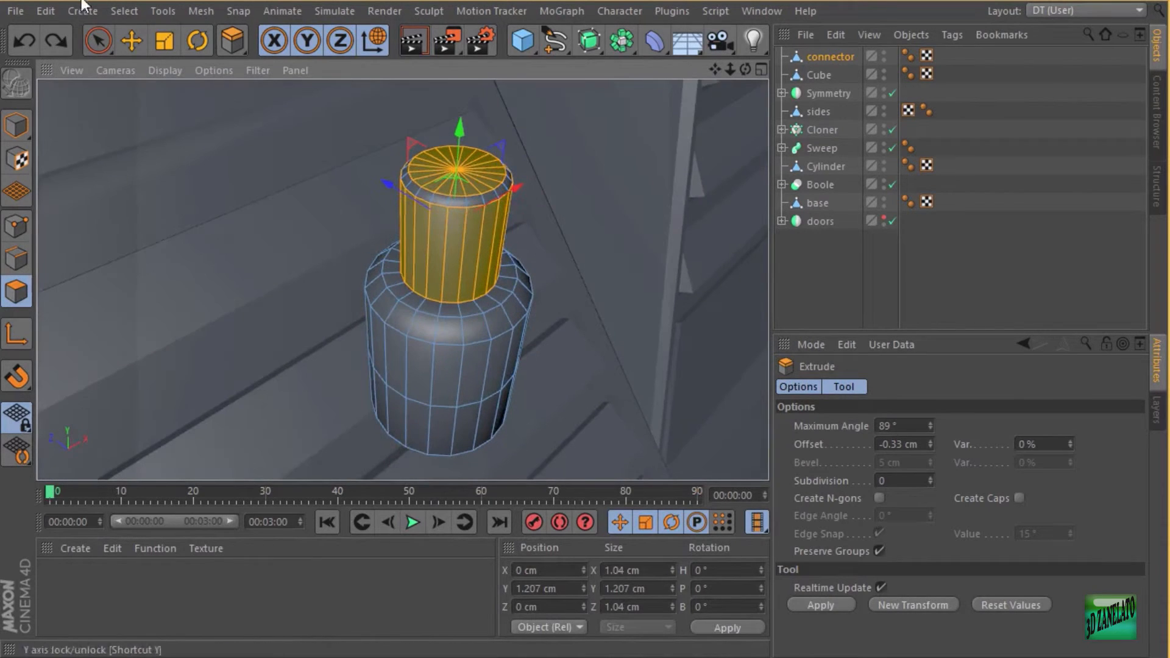
pyautogui.click(98, 43)
pyautogui.keyDown('alt'); pyautogui.moveTo(604, 247); pyautogui.dragTo(704, 126); pyautogui.keyUp('alt')
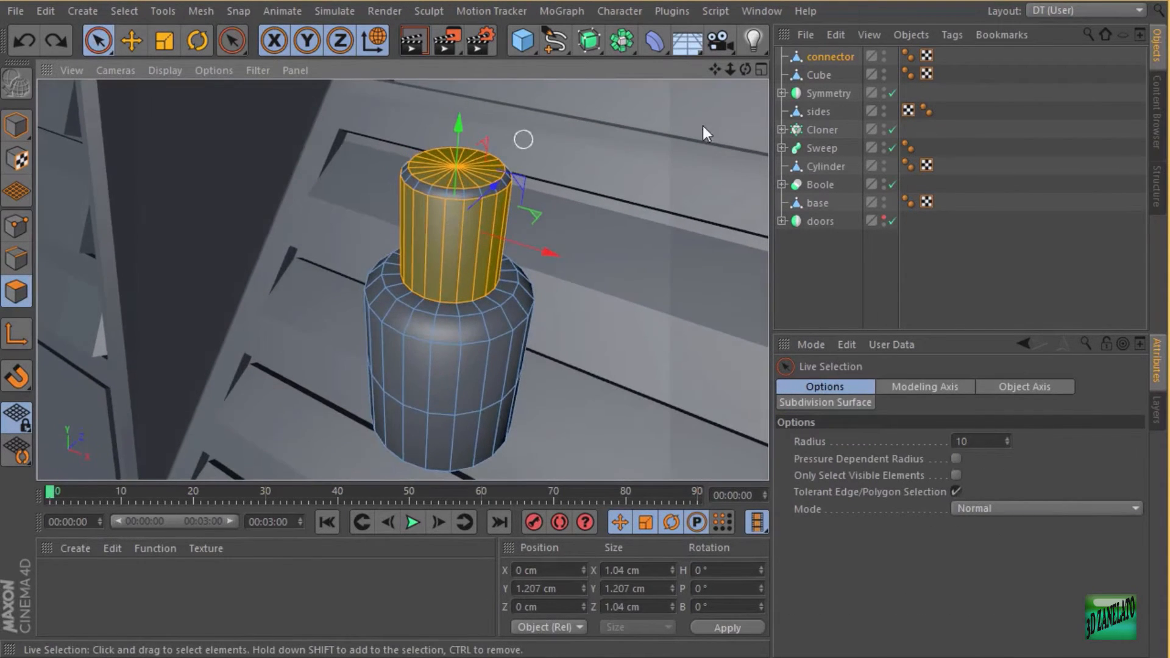
pyautogui.click(955, 475)
pyautogui.keyDown('alt'); pyautogui.moveTo(598, 232); pyautogui.dragTo(555, 111); pyautogui.keyUp('alt')
pyautogui.keyDown('alt'); pyautogui.moveTo(657, 94); pyautogui.dragTo(642, 193); pyautogui.keyUp('alt')
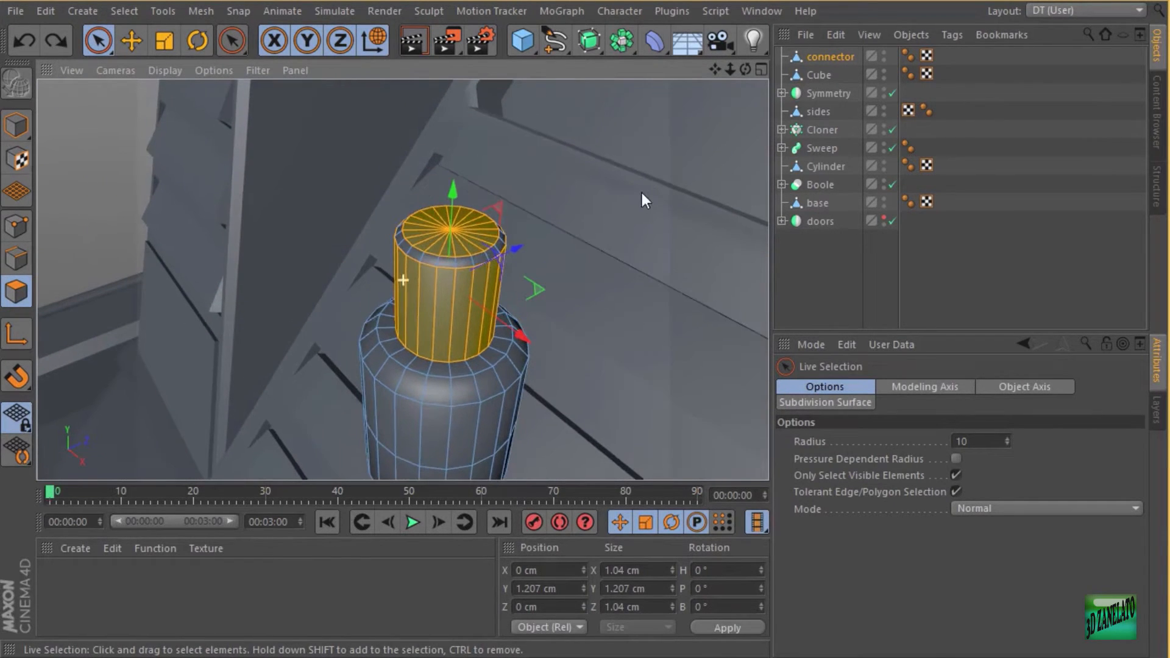
pyautogui.click(956, 491)
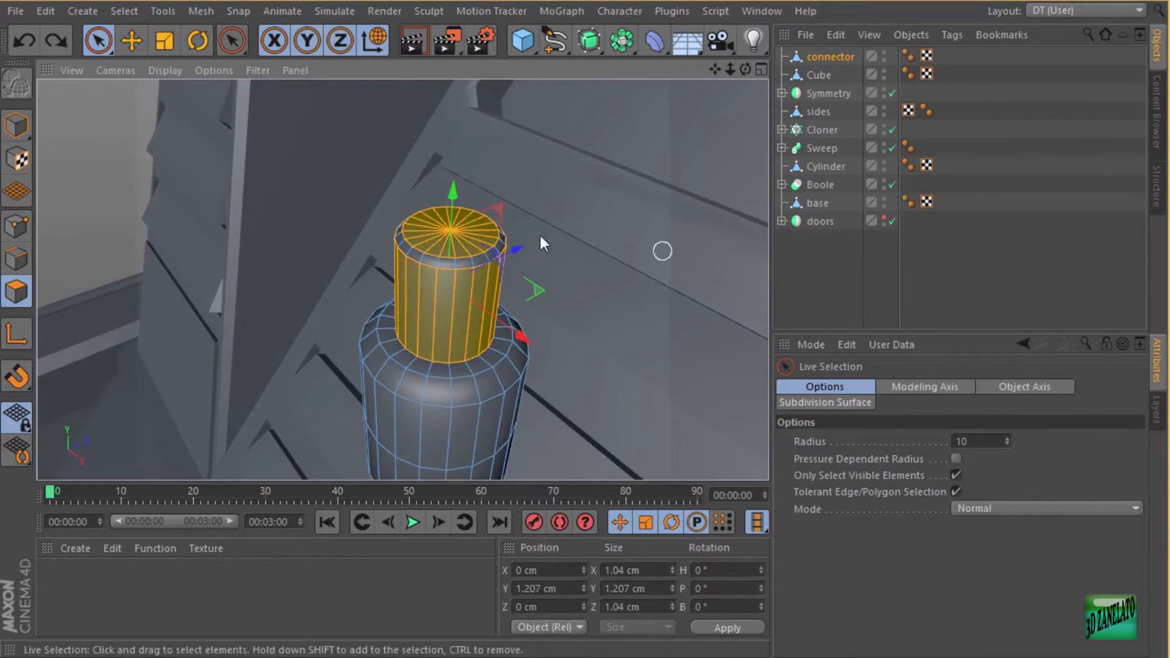
pyautogui.click(457, 231)
pyautogui.keyDown('alt'); pyautogui.moveTo(542, 234); pyautogui.dragTo(528, 188); pyautogui.keyUp('alt')
# Inset the cap polygons to about 0.74 cm across and extrude them about -0.47 cm into the connector.
pyautogui.rightClick(580, 160)
pyautogui.click(700, 441)
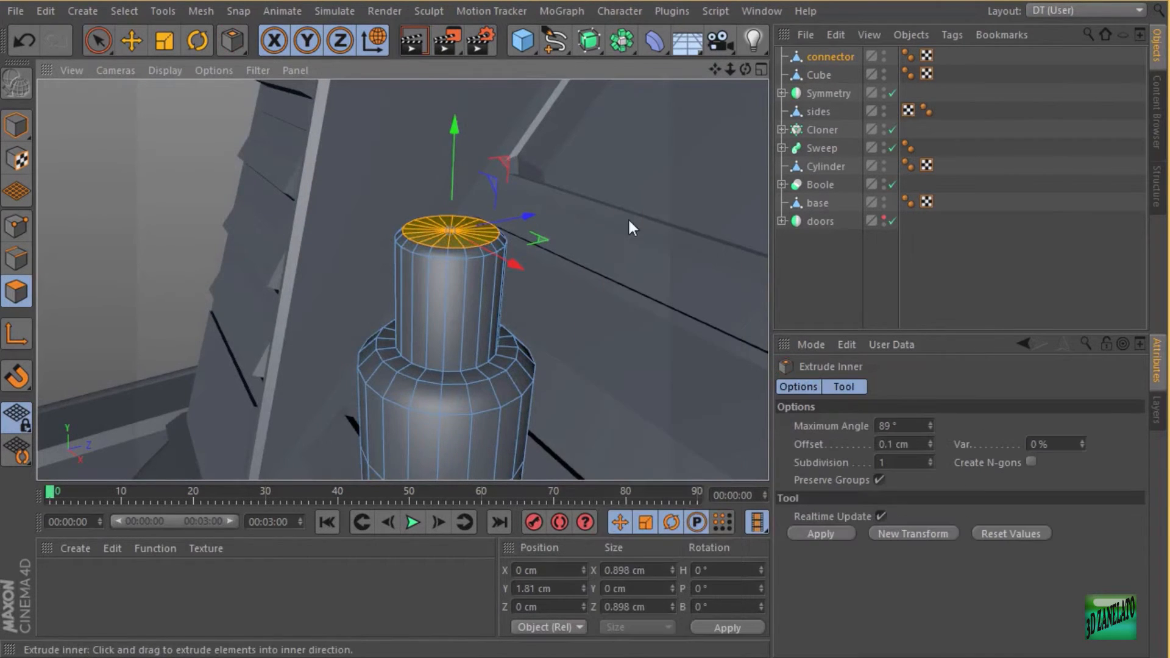
pyautogui.moveTo(628, 206); pyautogui.dragTo(616, 236)
pyautogui.rightClick(621, 215)
pyautogui.click(678, 421)
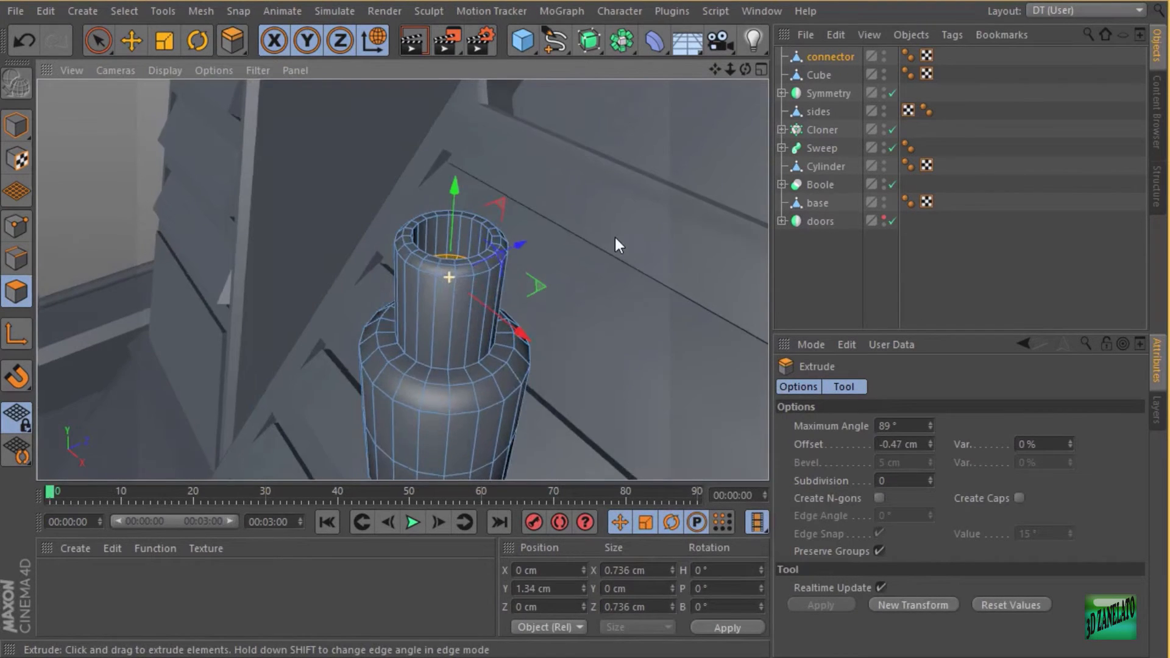
# Rotate the whole connector to a pitch of about 65° in the side view.
pyautogui.scroll(-4, 615, 236)
pyautogui.click(760, 70)
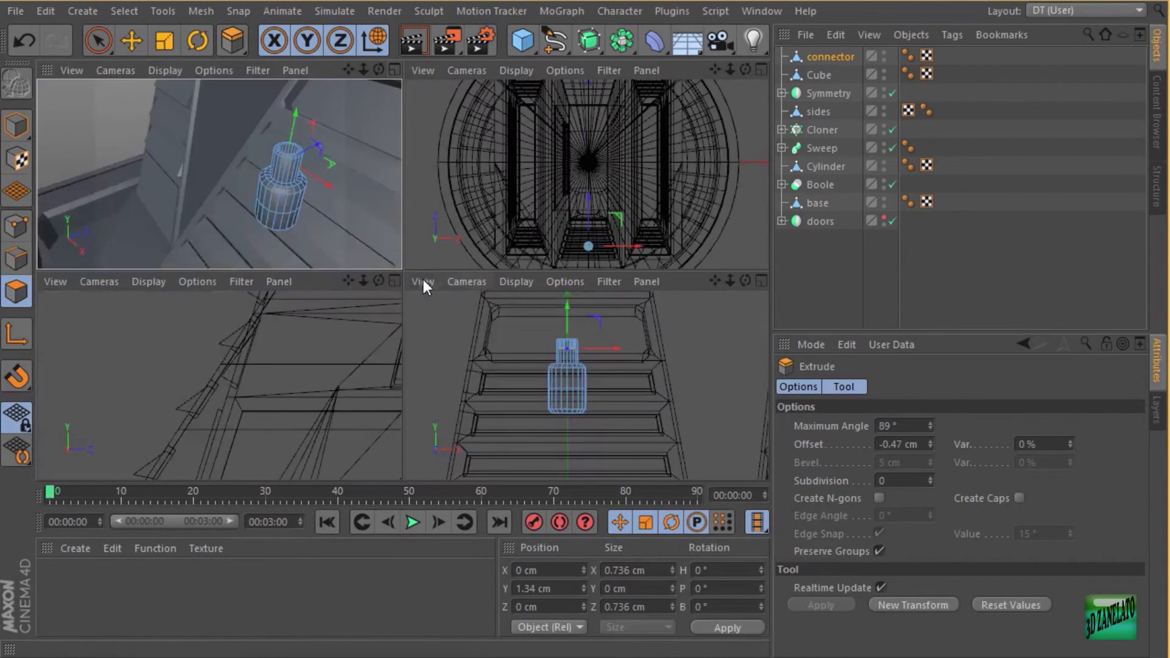
pyautogui.click(395, 281)
pyautogui.keyDown('alt'); pyautogui.moveTo(485, 212); pyautogui.dragTo(407, 235, button='right'); pyautogui.keyUp('alt')
pyautogui.keyDown('alt'); pyautogui.moveTo(407, 235); pyautogui.dragTo(337, 346, button='middle'); pyautogui.keyUp('alt')
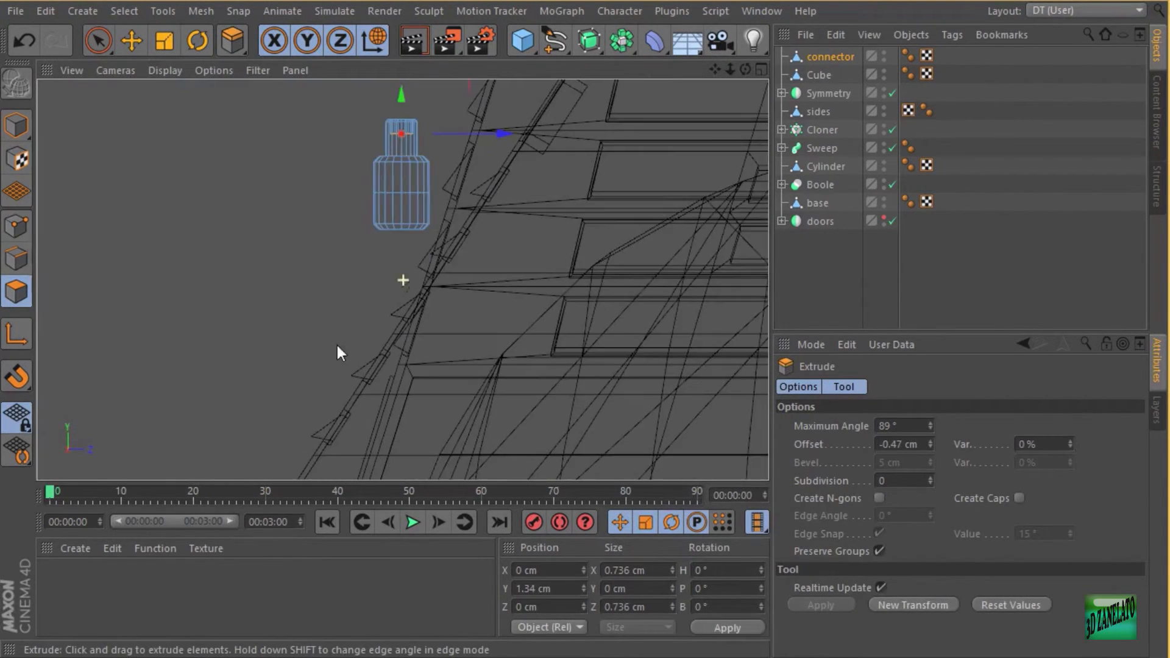
pyautogui.click(140, 49)
pyautogui.click(17, 127)
pyautogui.keyDown('alt'); pyautogui.moveTo(401, 228); pyautogui.dragTo(364, 393, button='middle'); pyautogui.keyUp('alt')
pyautogui.click(196, 40)
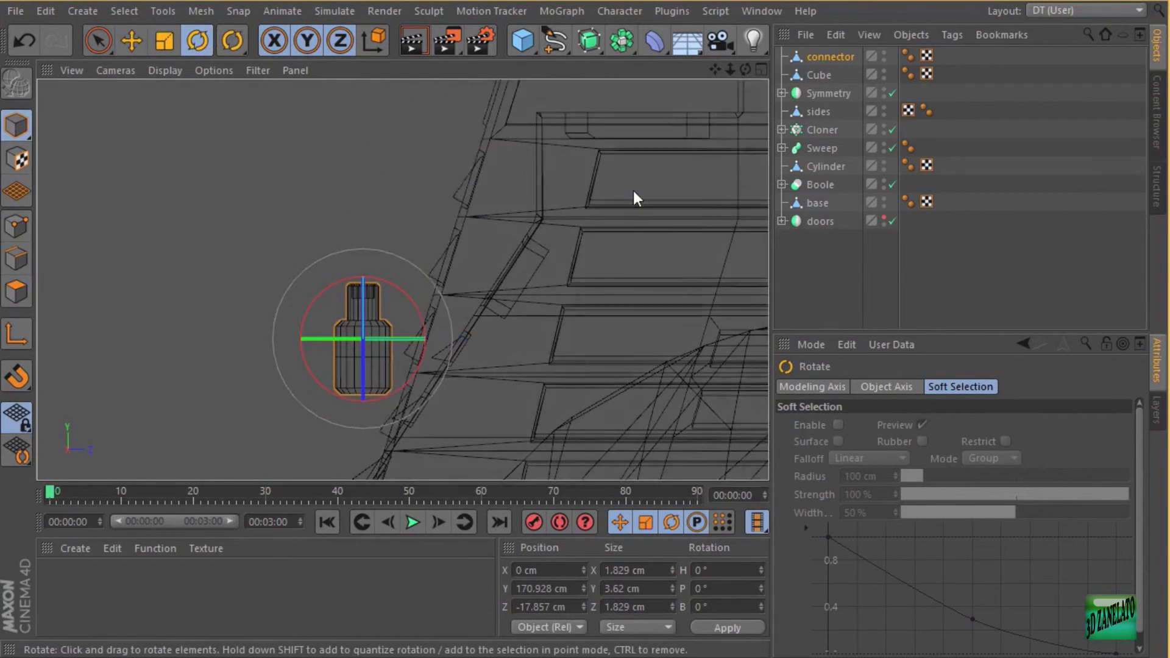
pyautogui.scroll(-2, 633, 191)
pyautogui.keyDown('alt'); pyautogui.moveTo(584, 215); pyautogui.dragTo(561, 248, button='middle'); pyautogui.keyUp('alt')
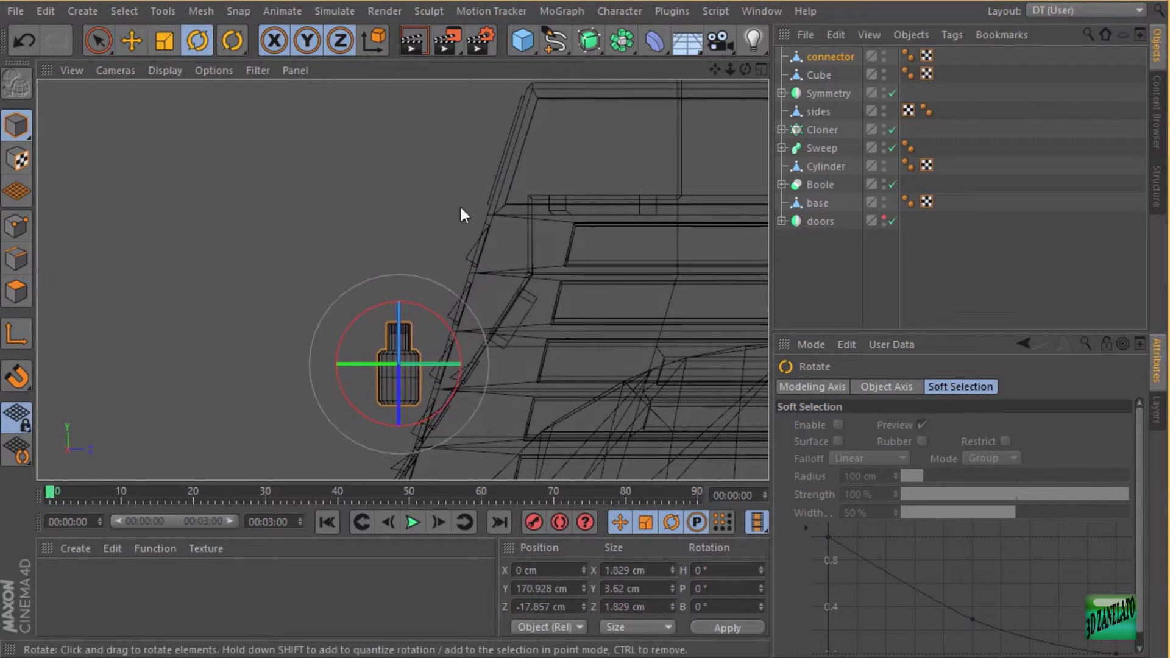
pyautogui.moveTo(459, 203); pyautogui.dragTo(358, 185)
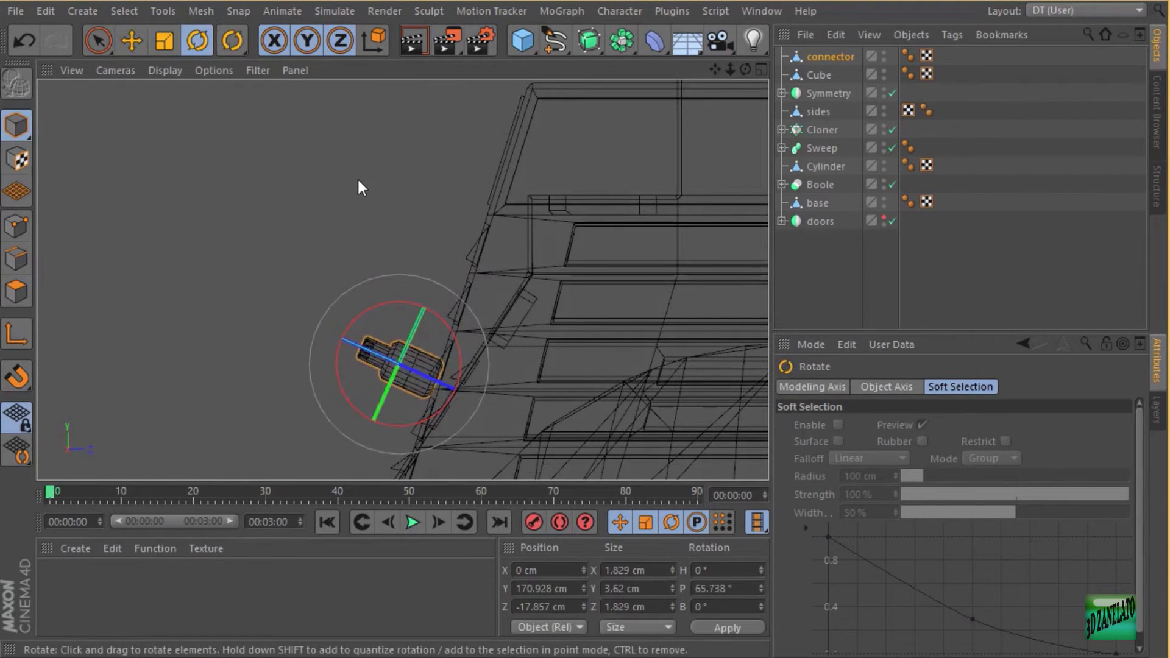
# Place the connector into the block's sloped face at about Y 173 cm, Z -13.1 cm and rotate its pitch to about 56.5°.
pyautogui.click(131, 40)
pyautogui.moveTo(533, 319); pyautogui.dragTo(632, 288)
pyautogui.scroll(3, 618, 287)
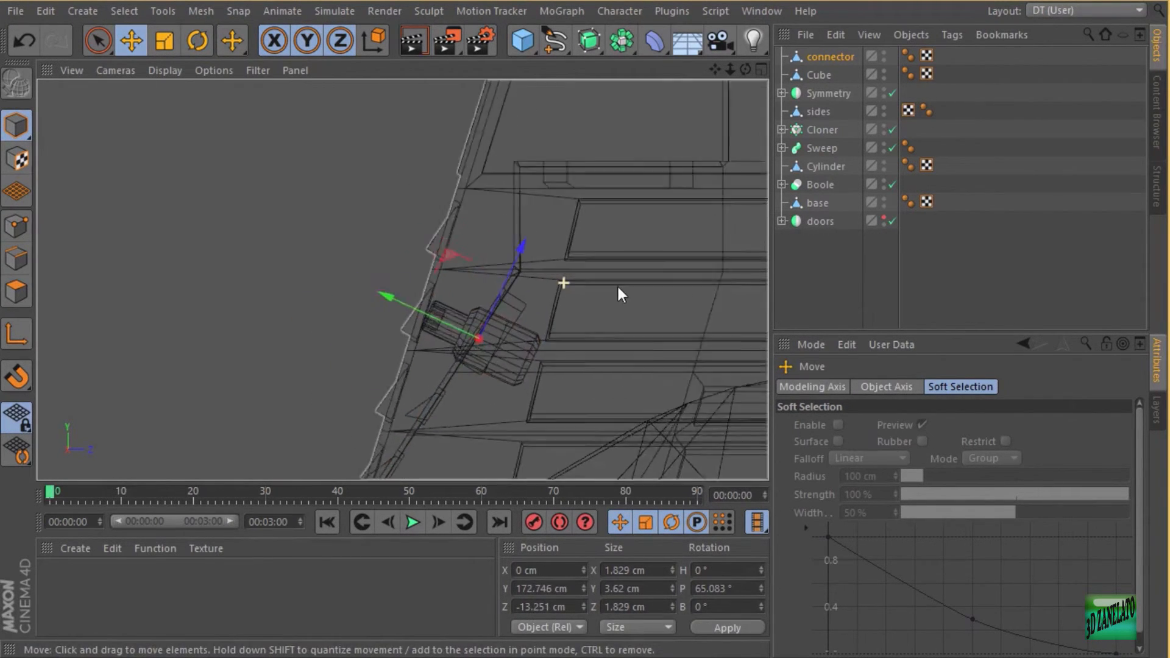
pyautogui.click(197, 40)
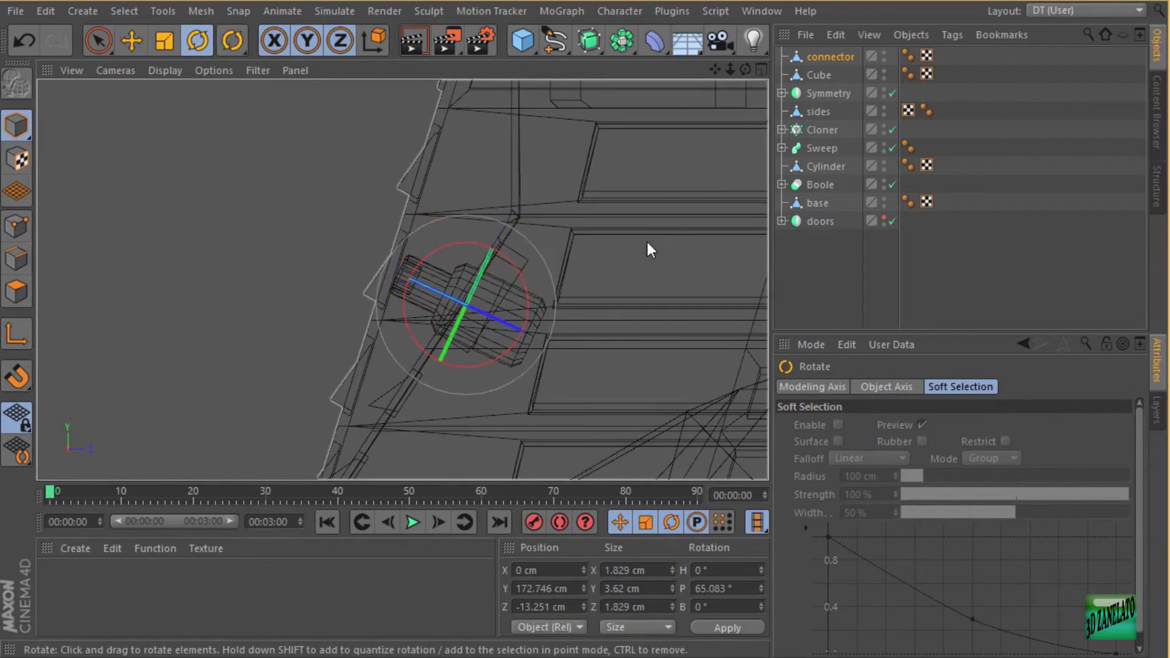
pyautogui.moveTo(647, 243); pyautogui.dragTo(593, 257)
pyautogui.click(136, 43)
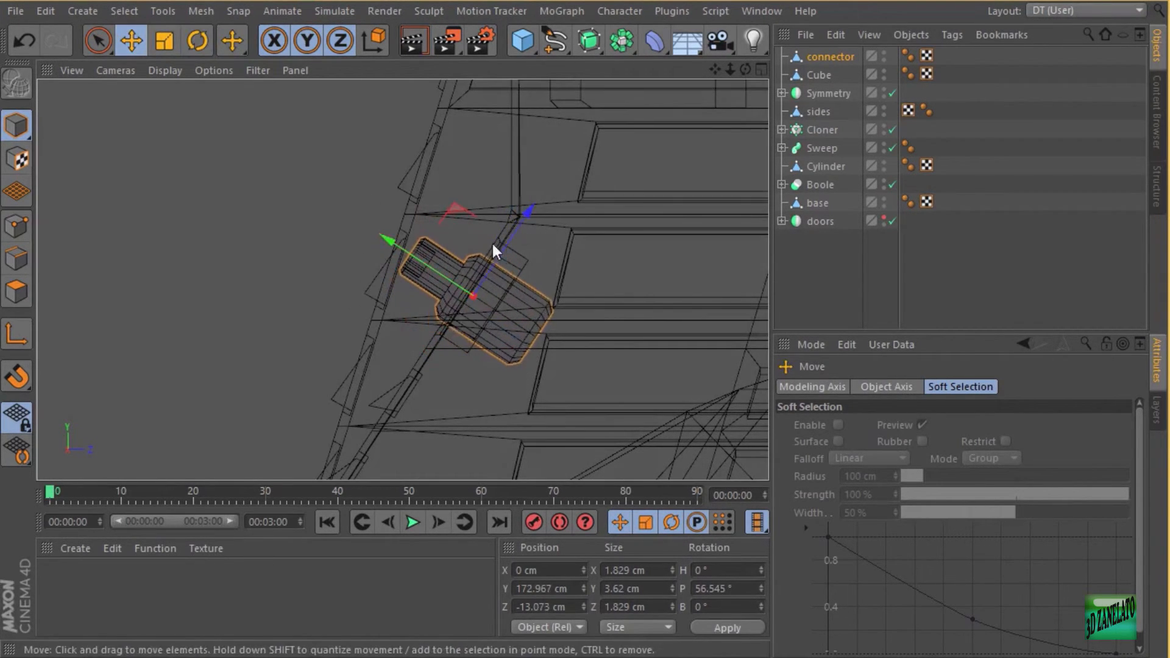
# Delete the points at the connector's wide rear end, behind its middle ring, using Rectangle Selection.
pyautogui.click(16, 225)
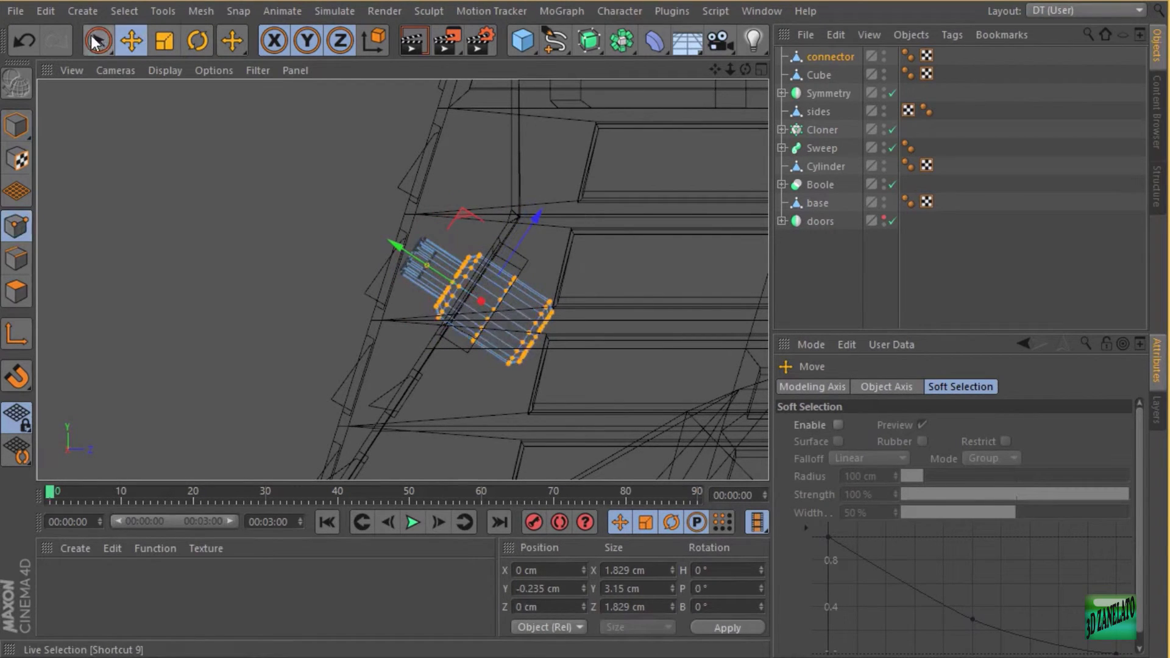
pyautogui.moveTo(97, 40); pyautogui.dragTo(183, 100)
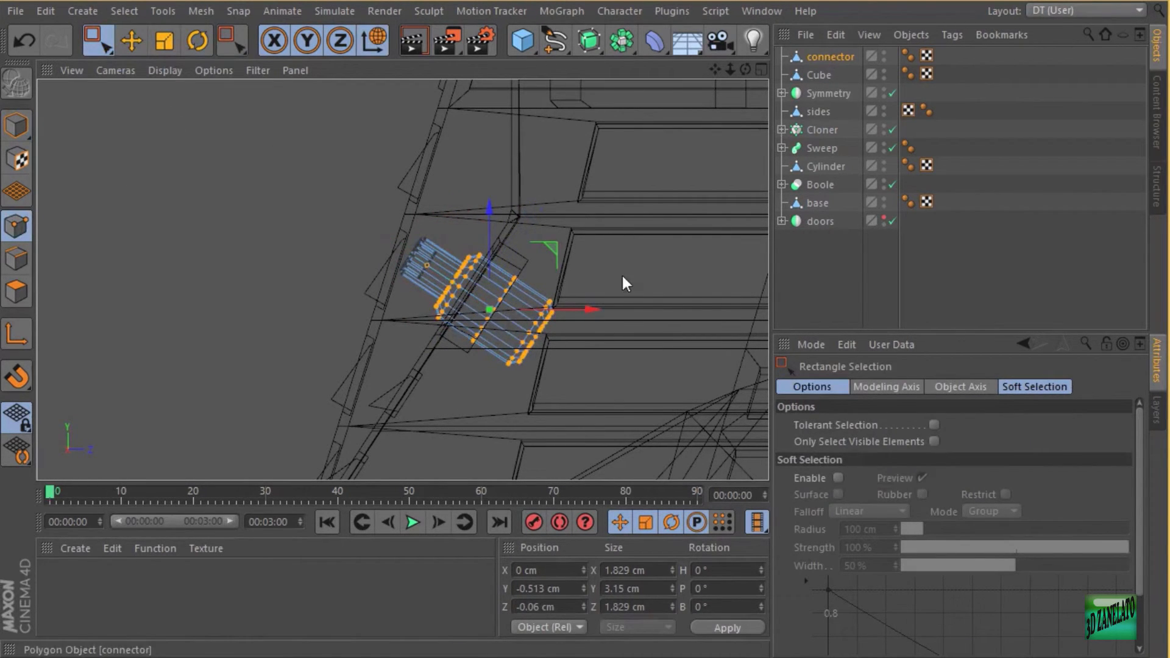
pyautogui.moveTo(665, 281); pyautogui.dragTo(540, 370)
pyautogui.moveTo(540, 371); pyautogui.dragTo(513, 368)
pyautogui.click(540, 371)
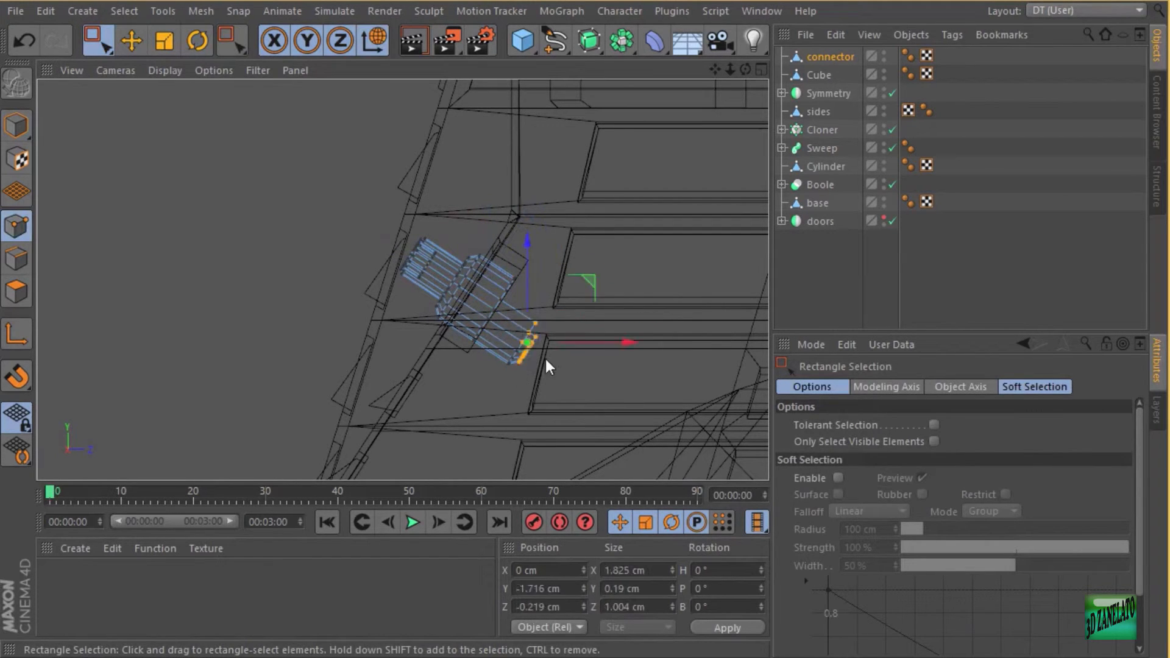
pyautogui.press('Delete')
pyautogui.moveTo(568, 327); pyautogui.dragTo(496, 385)
pyautogui.press('Delete')
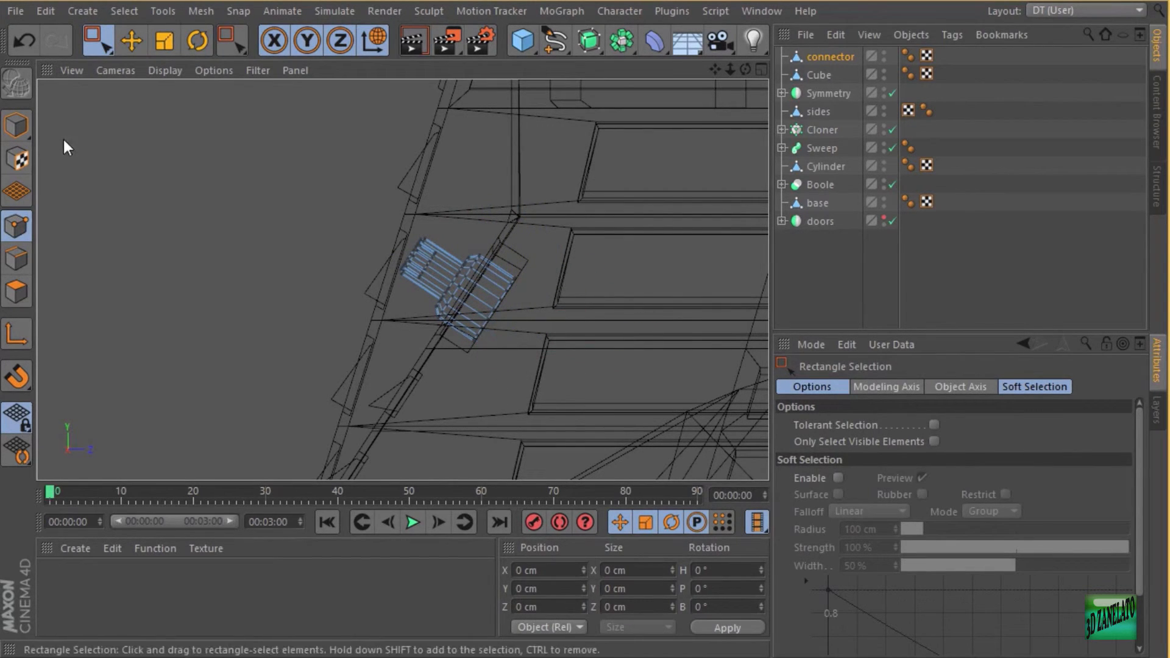
# Move the connector slightly deeper into the sloped face, to about Y 172.9 cm and Z -12.97 cm.
pyautogui.click(16, 124)
pyautogui.click(131, 41)
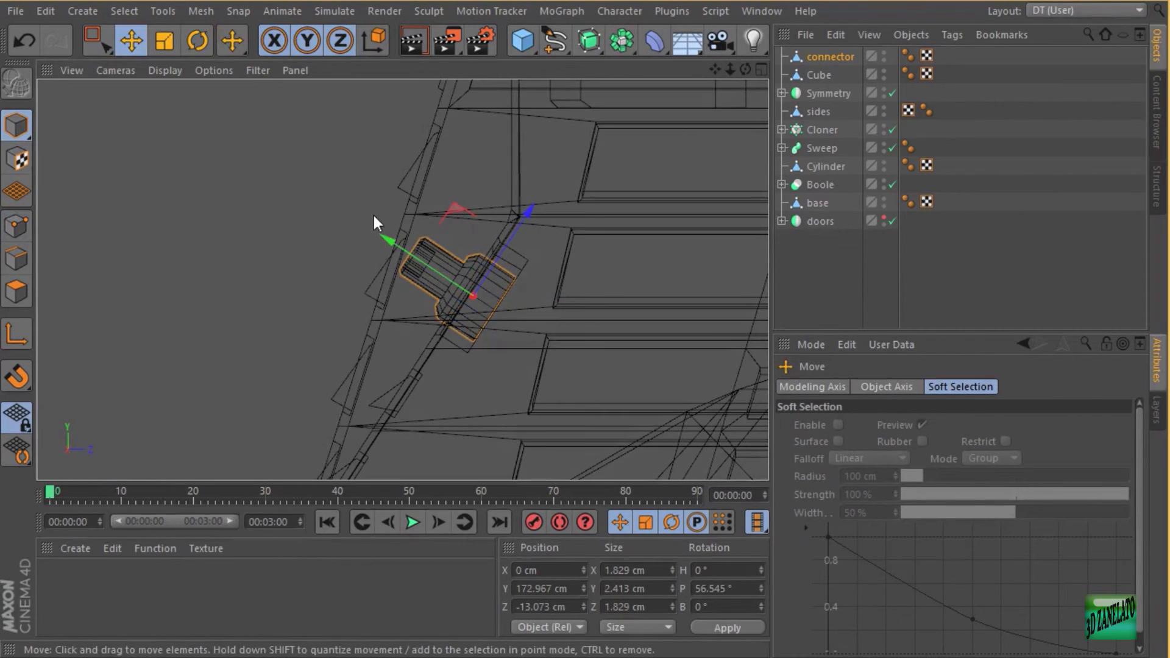
pyautogui.moveTo(389, 239); pyautogui.dragTo(393, 241)
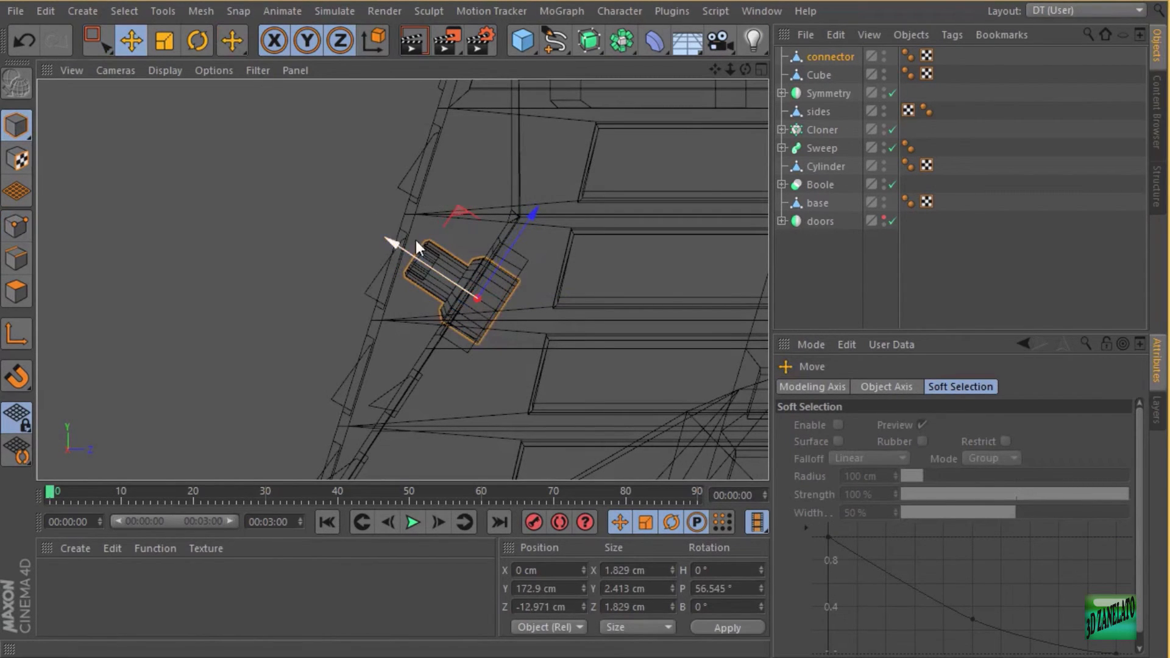
# Move the connector sideways along X to about 2.38 cm in the recess above the slats.
pyautogui.click(760, 69)
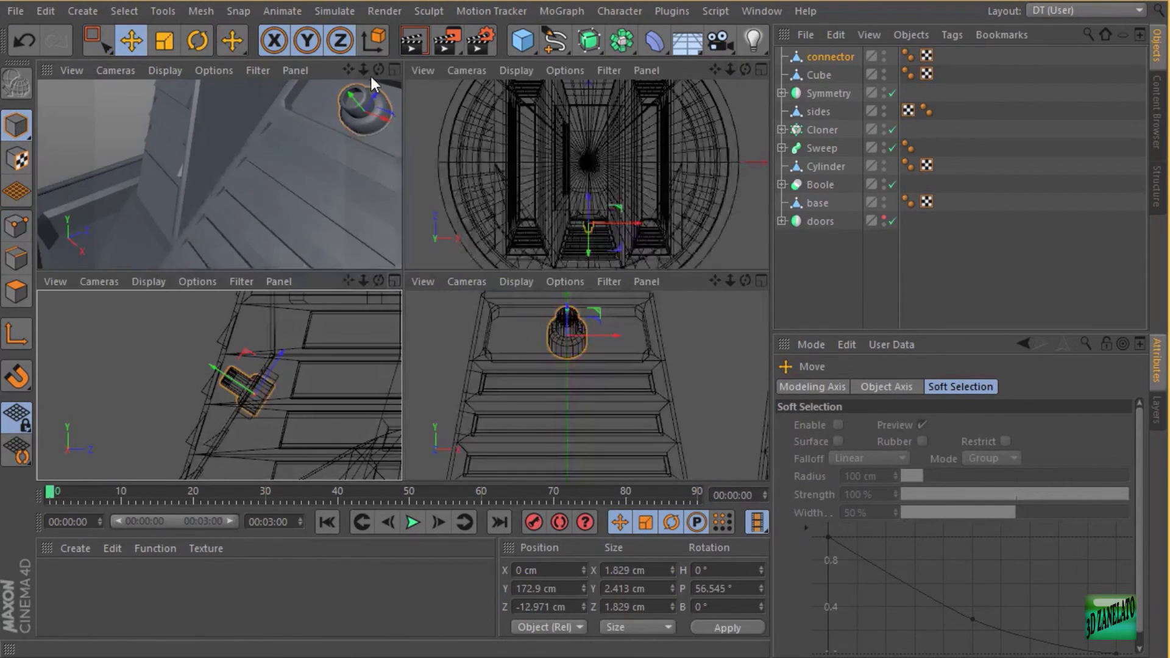
pyautogui.click(396, 69)
pyautogui.keyDown('alt'); pyautogui.moveTo(645, 189); pyautogui.dragTo(575, 203, button='right'); pyautogui.keyUp('alt')
pyautogui.keyDown('alt'); pyautogui.moveTo(575, 204); pyautogui.dragTo(415, 288, button='middle'); pyautogui.keyUp('alt')
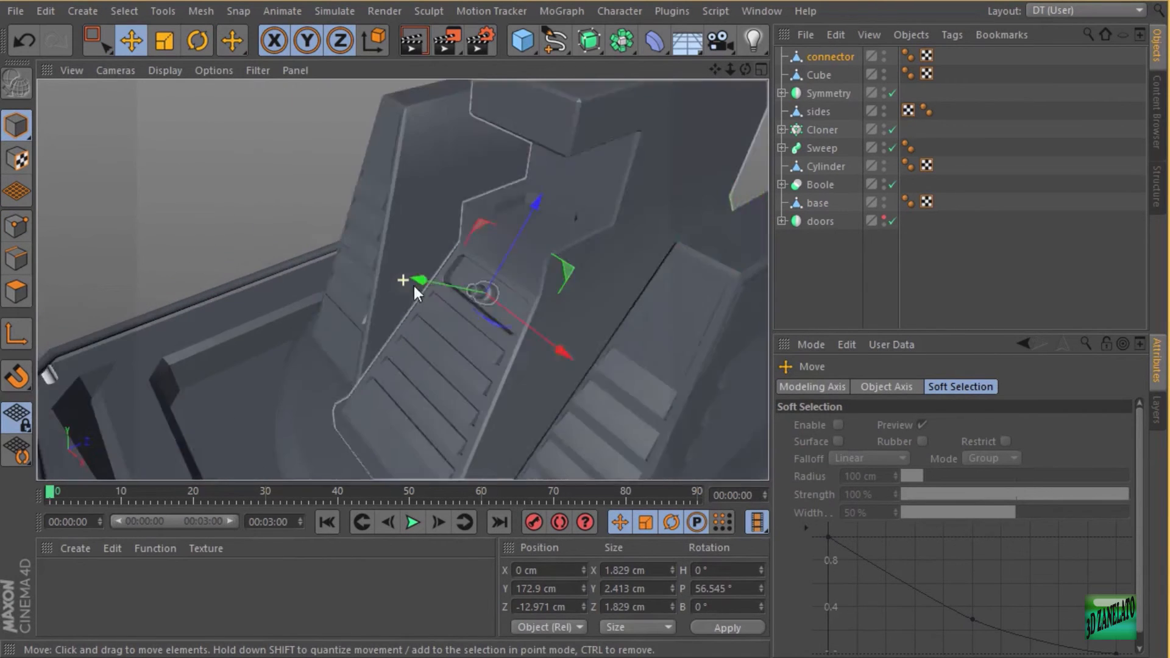
pyautogui.keyDown('alt'); pyautogui.moveTo(460, 311); pyautogui.dragTo(590, 195); pyautogui.keyUp('alt')
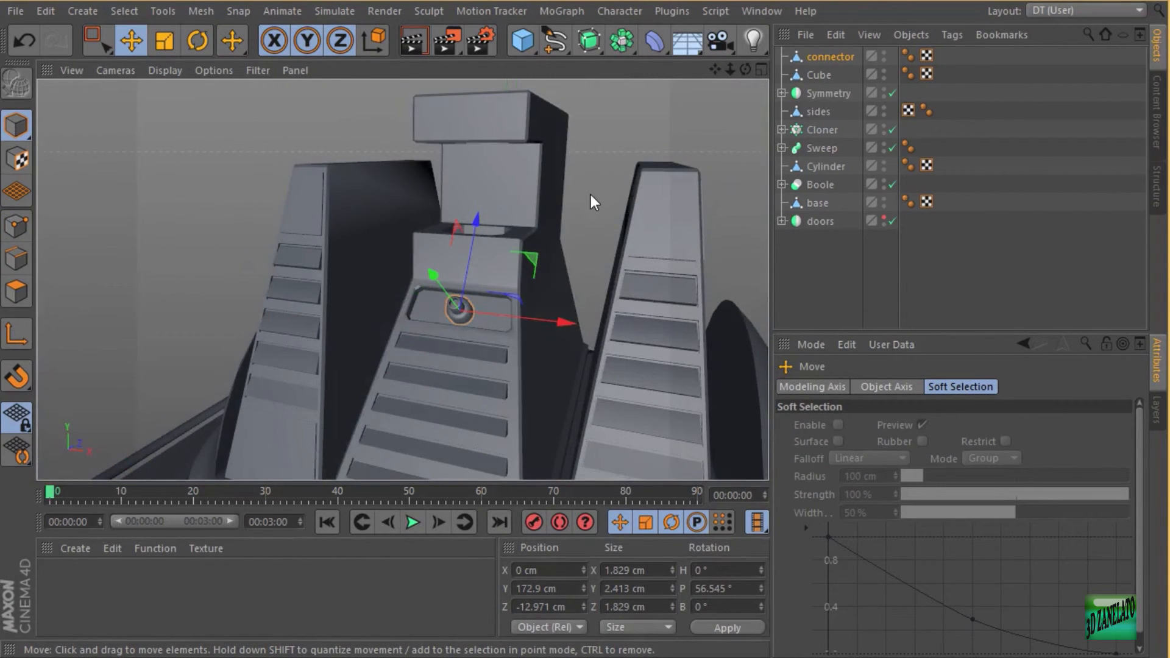
pyautogui.keyDown('alt'); pyautogui.moveTo(671, 186); pyautogui.dragTo(415, 239); pyautogui.keyUp('alt')
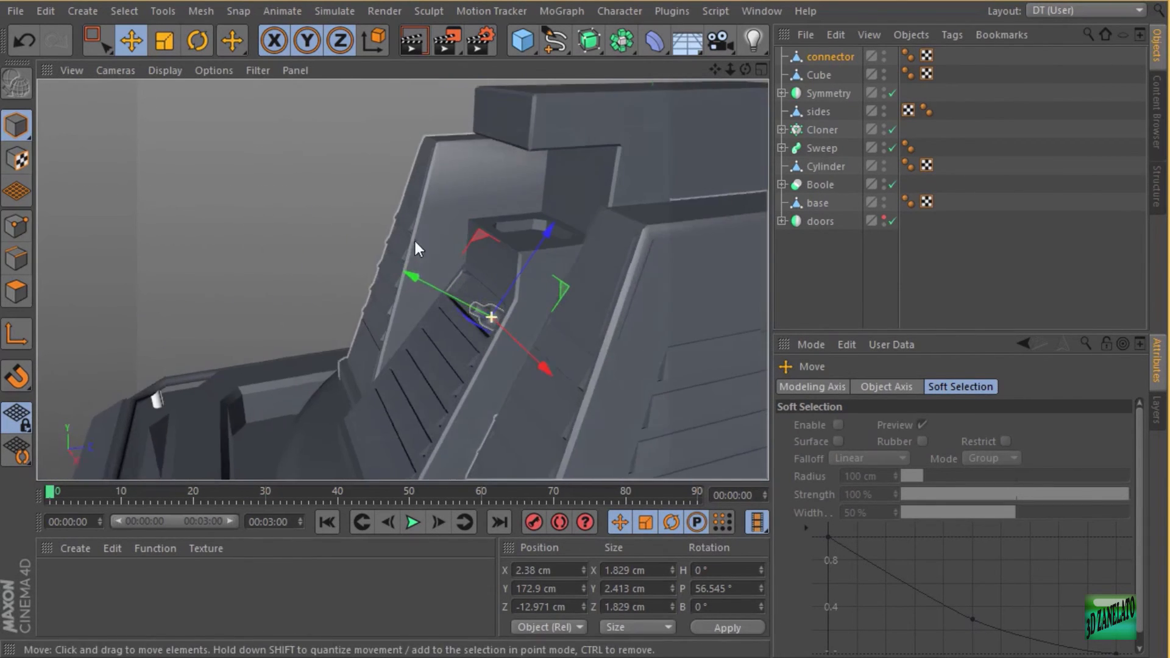
# Add a Symmetry object and nest the connector inside it to mirror the part across the ZY plane.
pyautogui.click(635, 50)
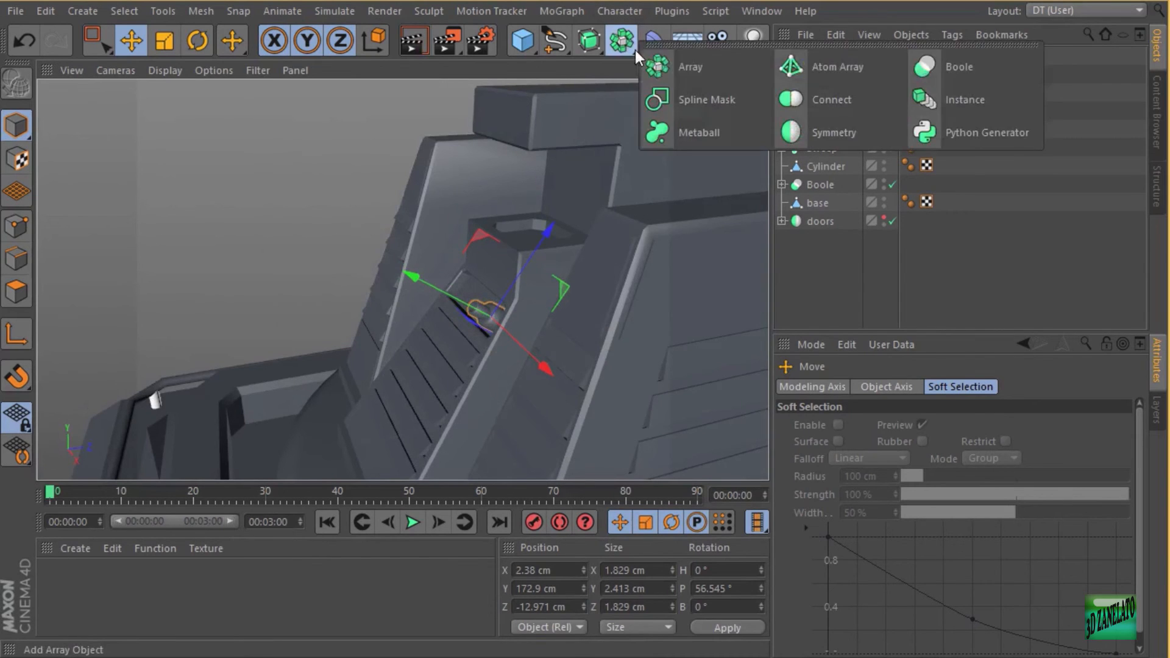
pyautogui.click(838, 139)
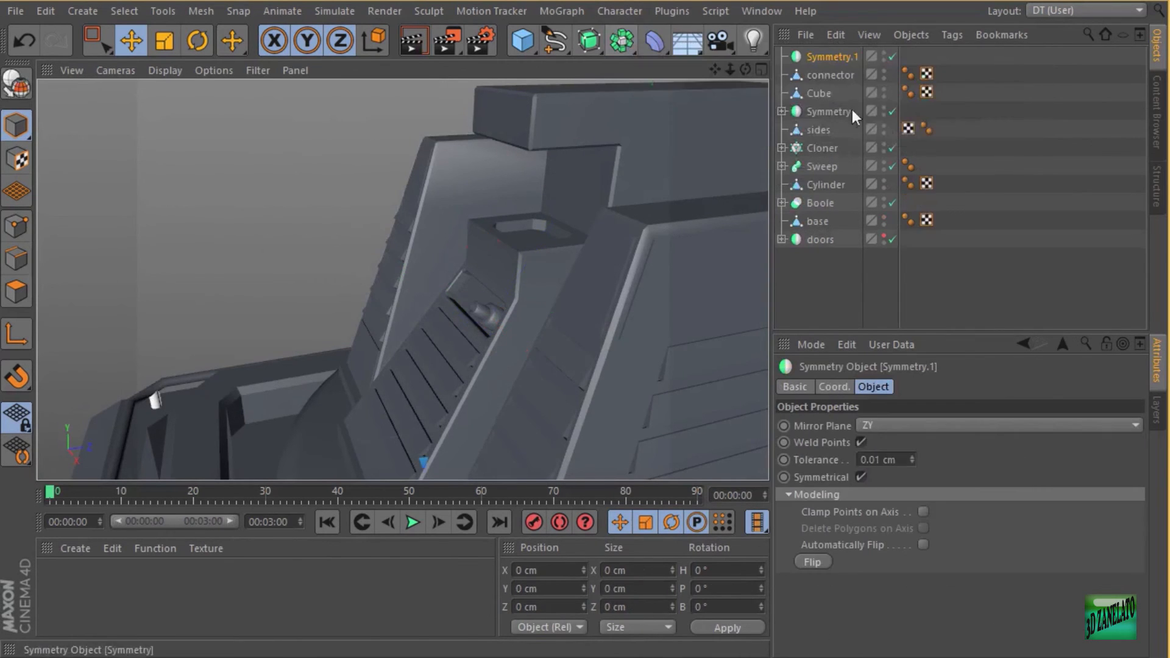
pyautogui.moveTo(827, 76); pyautogui.dragTo(824, 56)
pyautogui.keyDown('alt'); pyautogui.moveTo(632, 158); pyautogui.dragTo(89, 149); pyautogui.keyUp('alt')
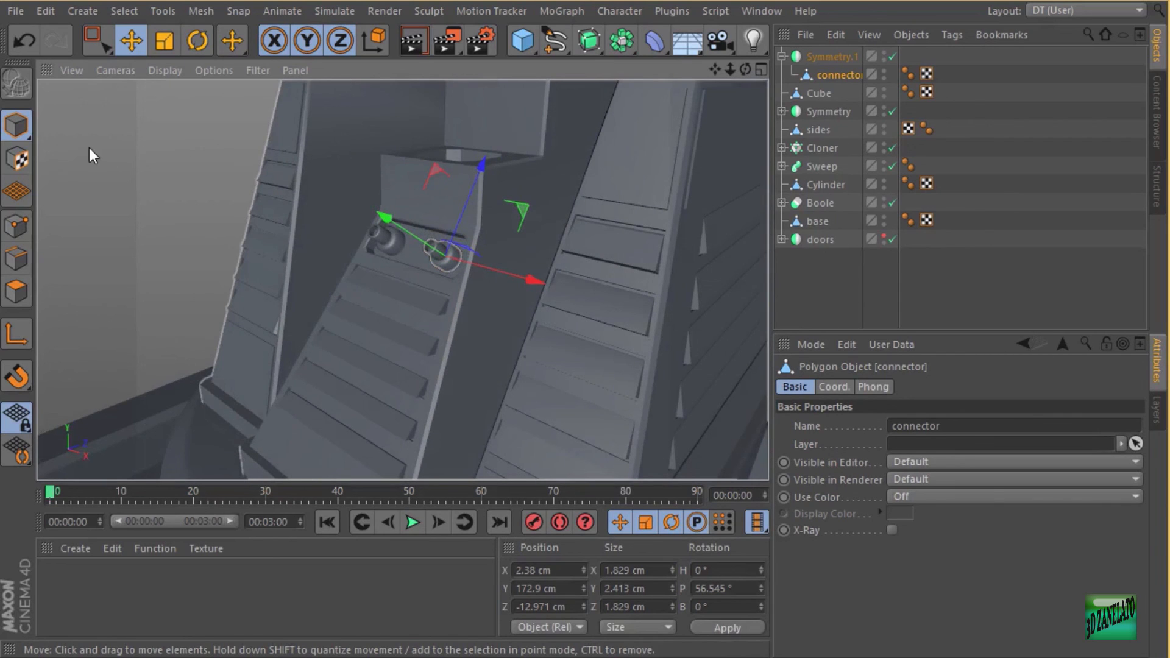